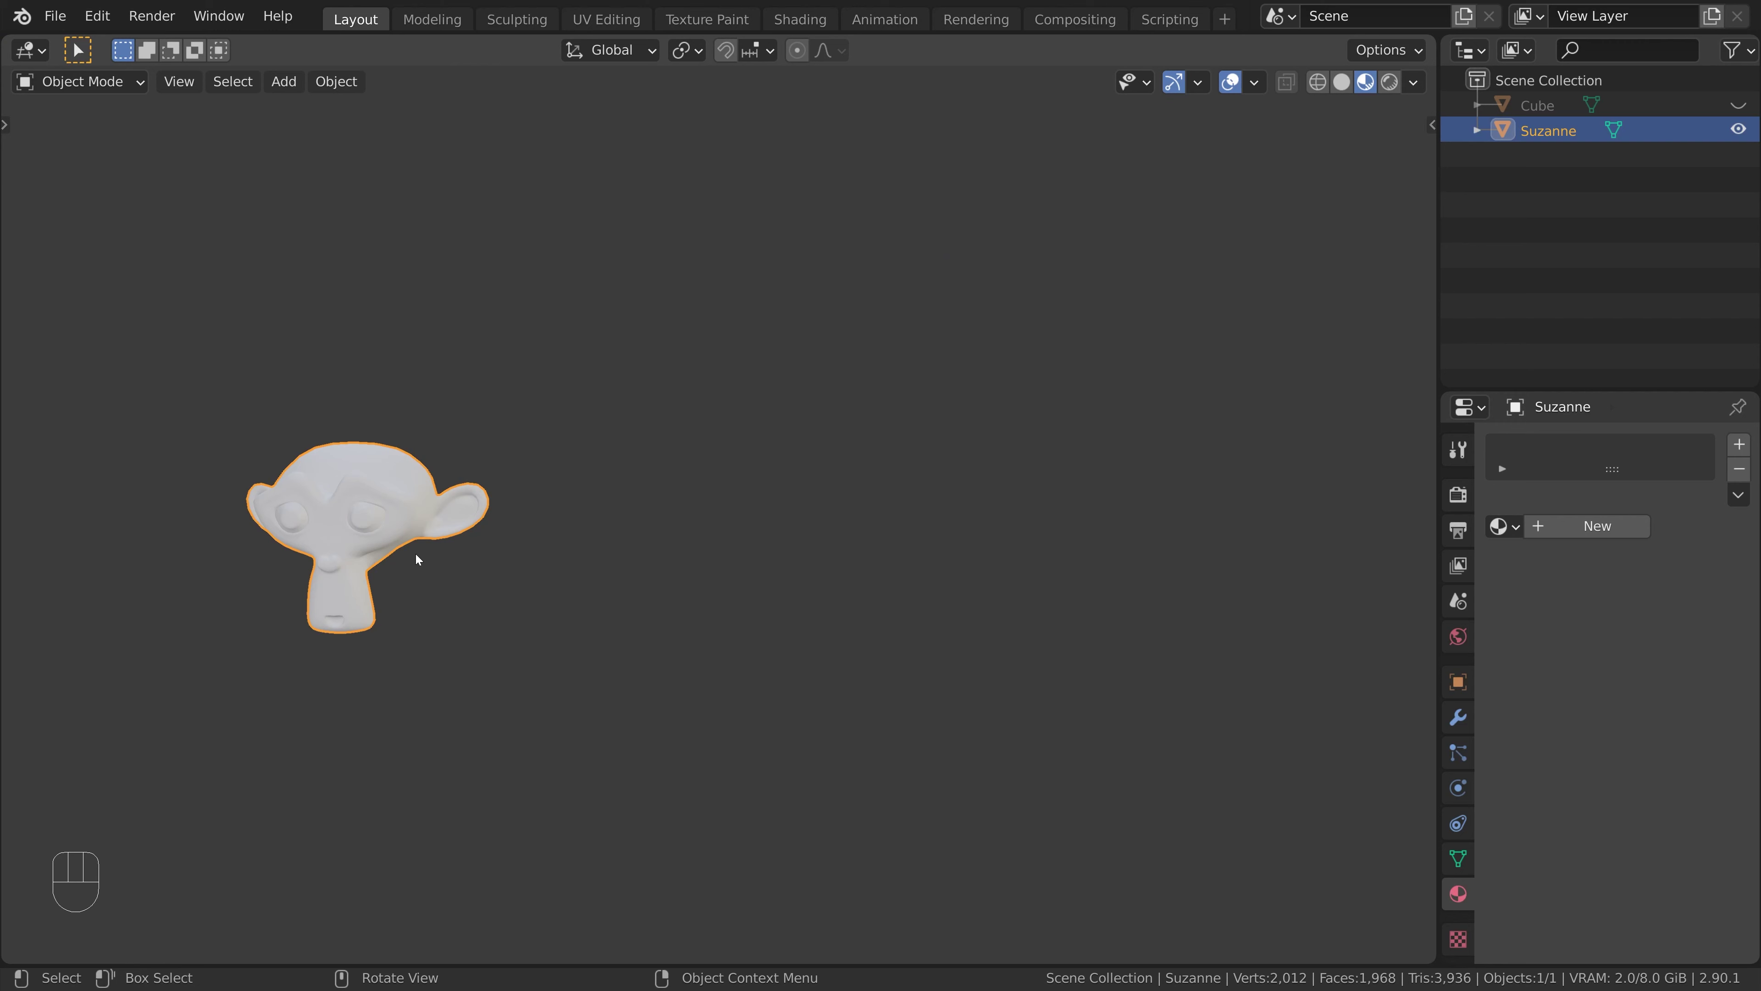
Place two linked duplicates of Suzanne in a row along the X axis.
{"action": "key", "text": "alt+d"}
{"action": "key", "text": "x"}
{"action": "left_click", "coordinate": [823, 571]}
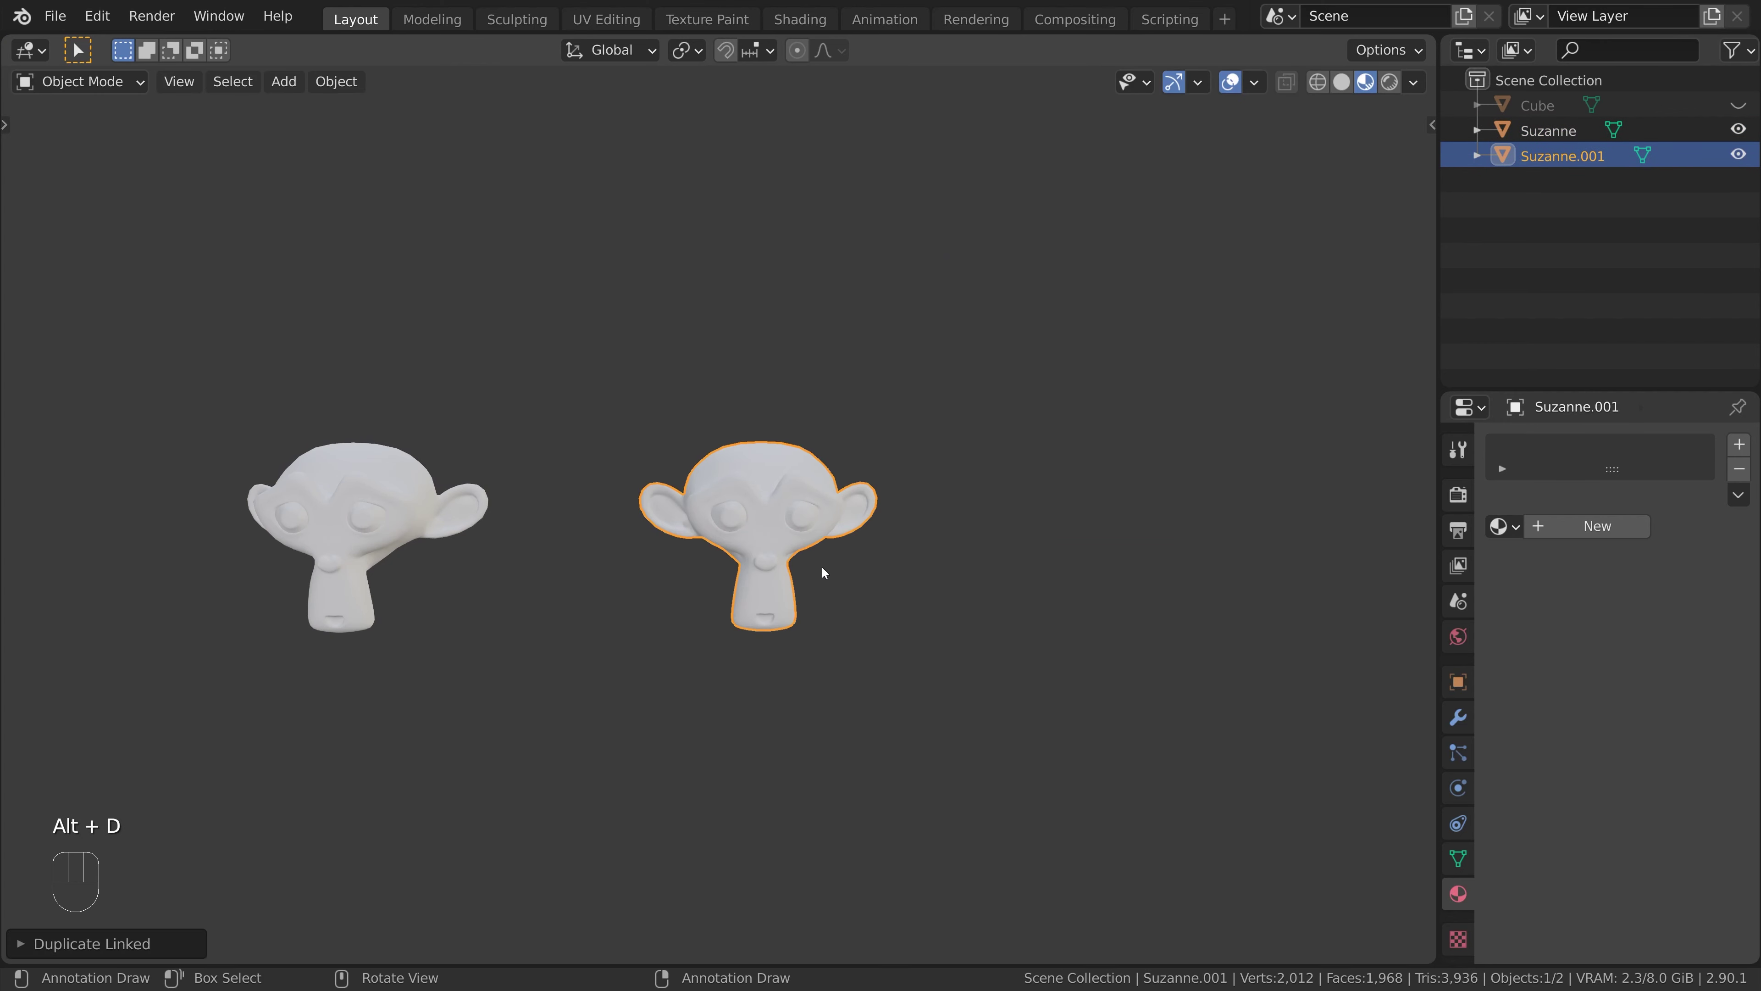
{"action": "key", "text": "alt+d"}
{"action": "key", "text": "x"}
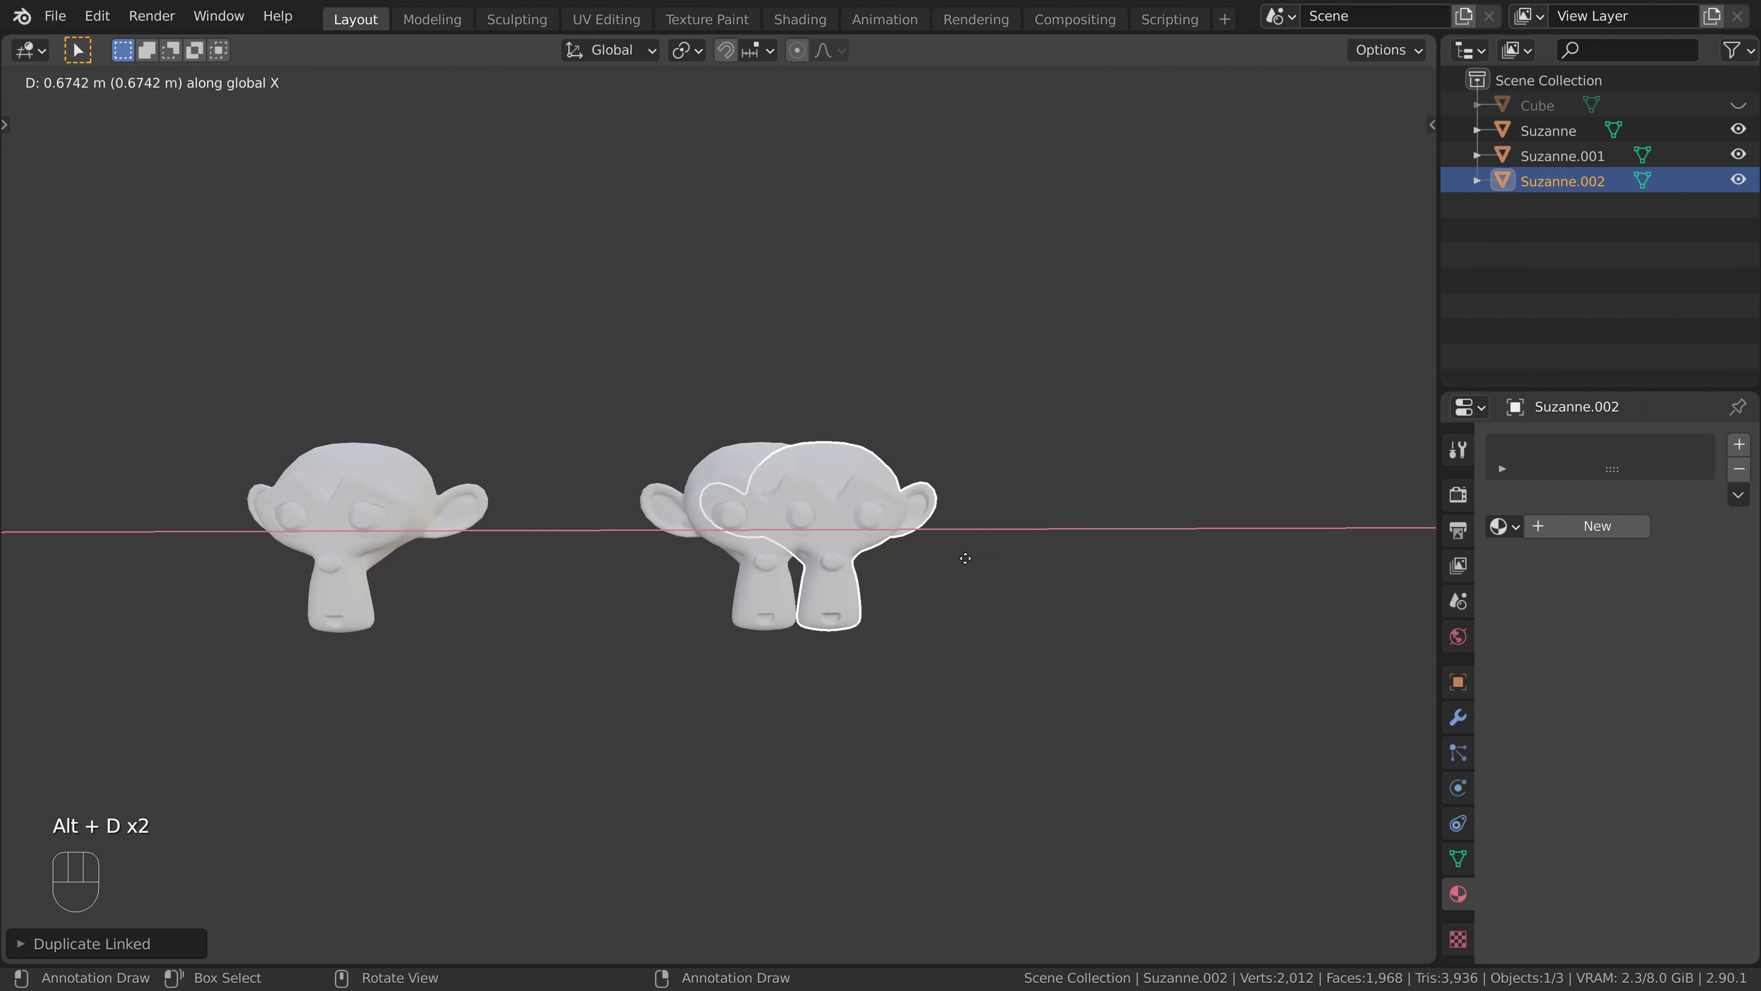
{"action": "left_click", "coordinate": [1170, 563]}
Pull the shared mesh's top head vertex into a peak with proportional editing.
{"action": "key", "text": "Tab"}
{"action": "left_click", "coordinate": [1147, 455]}
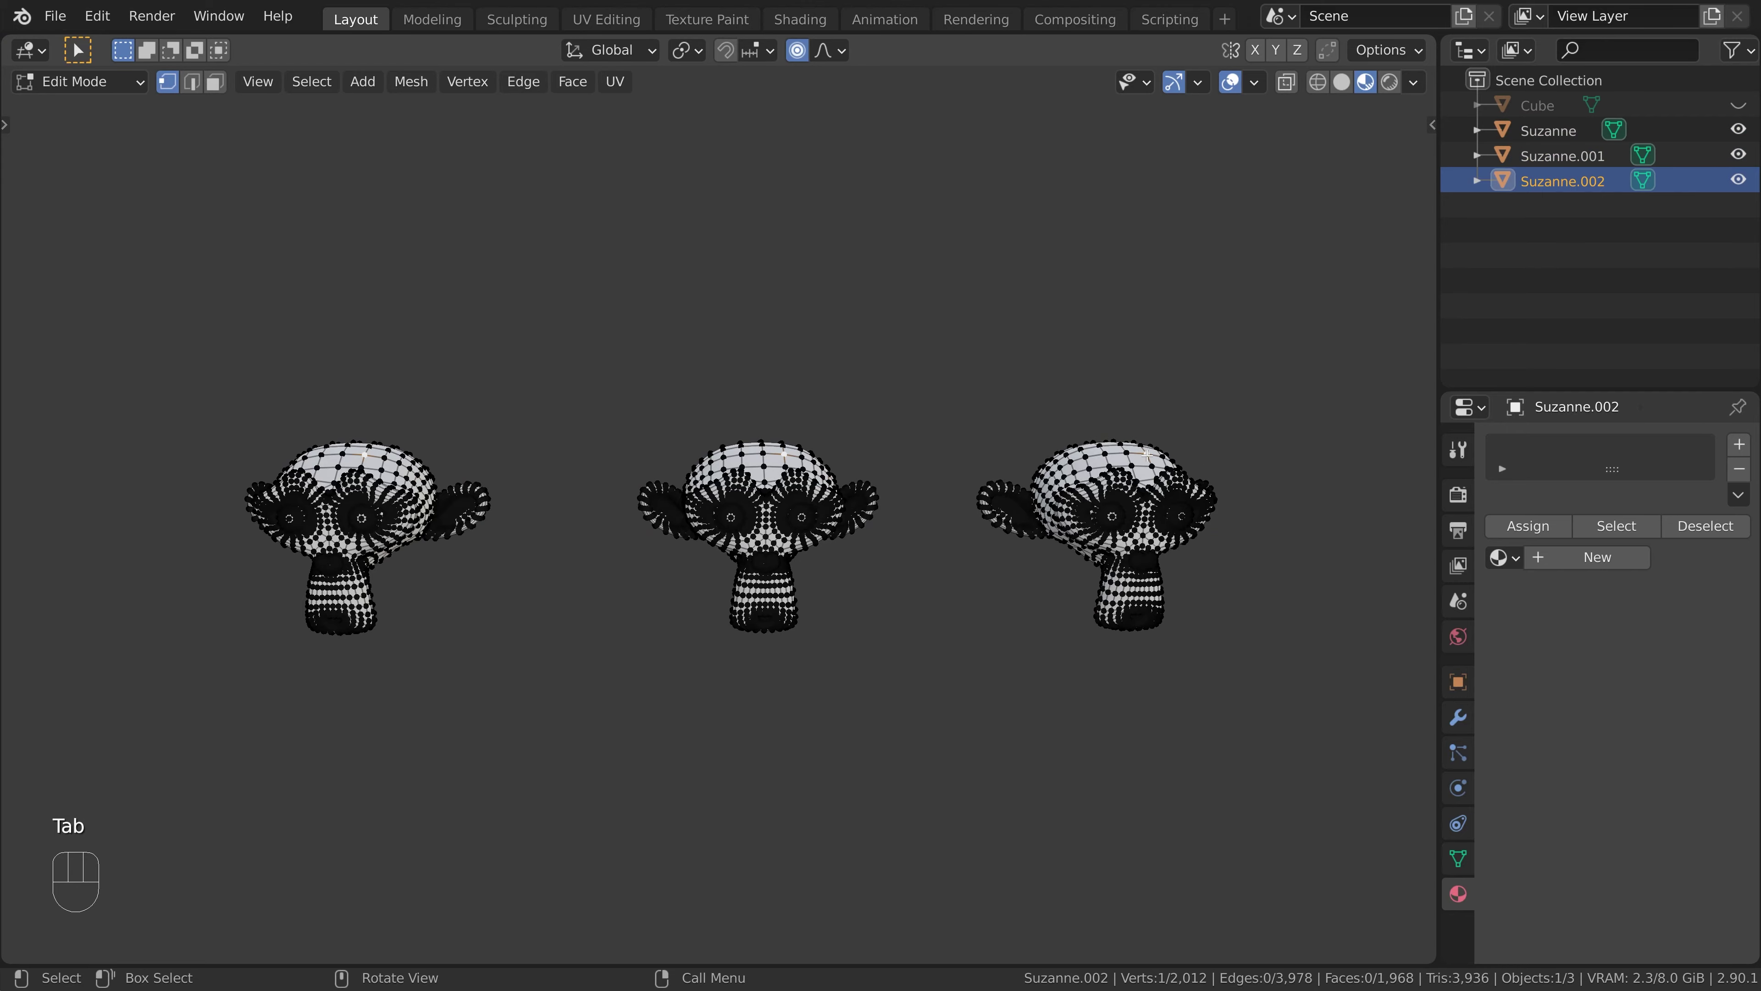
{"action": "key", "text": "g"}
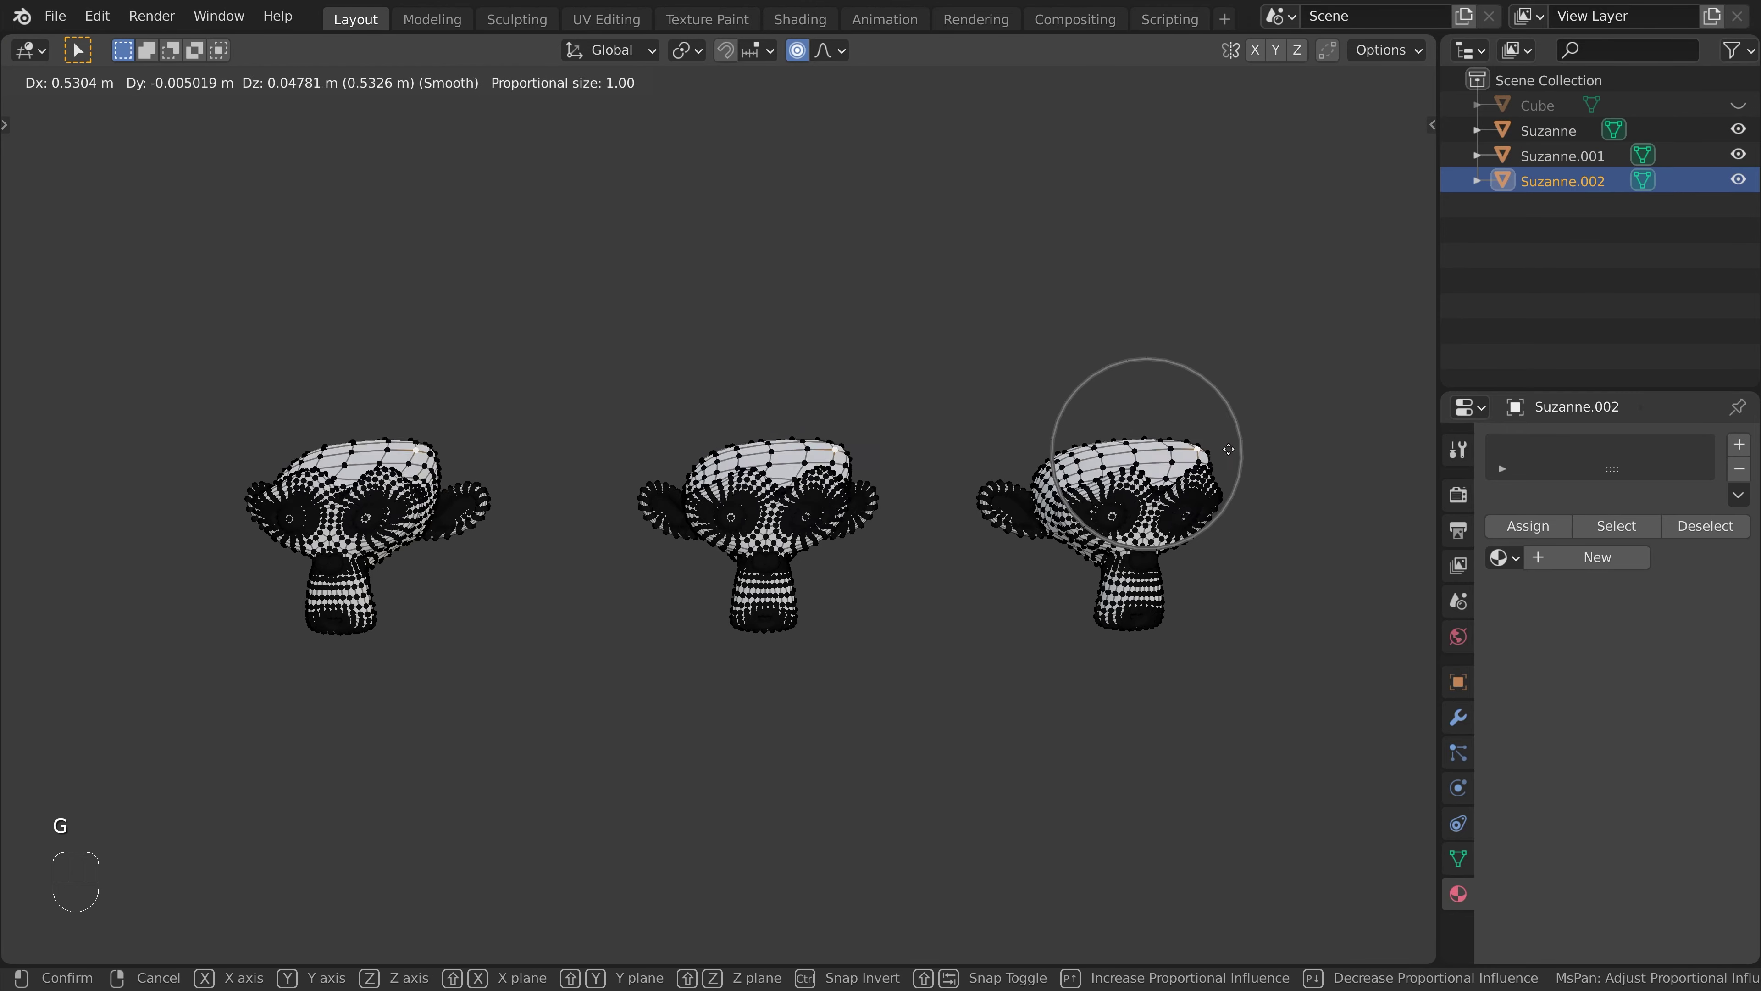
{"action": "left_click", "coordinate": [1187, 406]}
{"action": "key", "text": "Tab"}
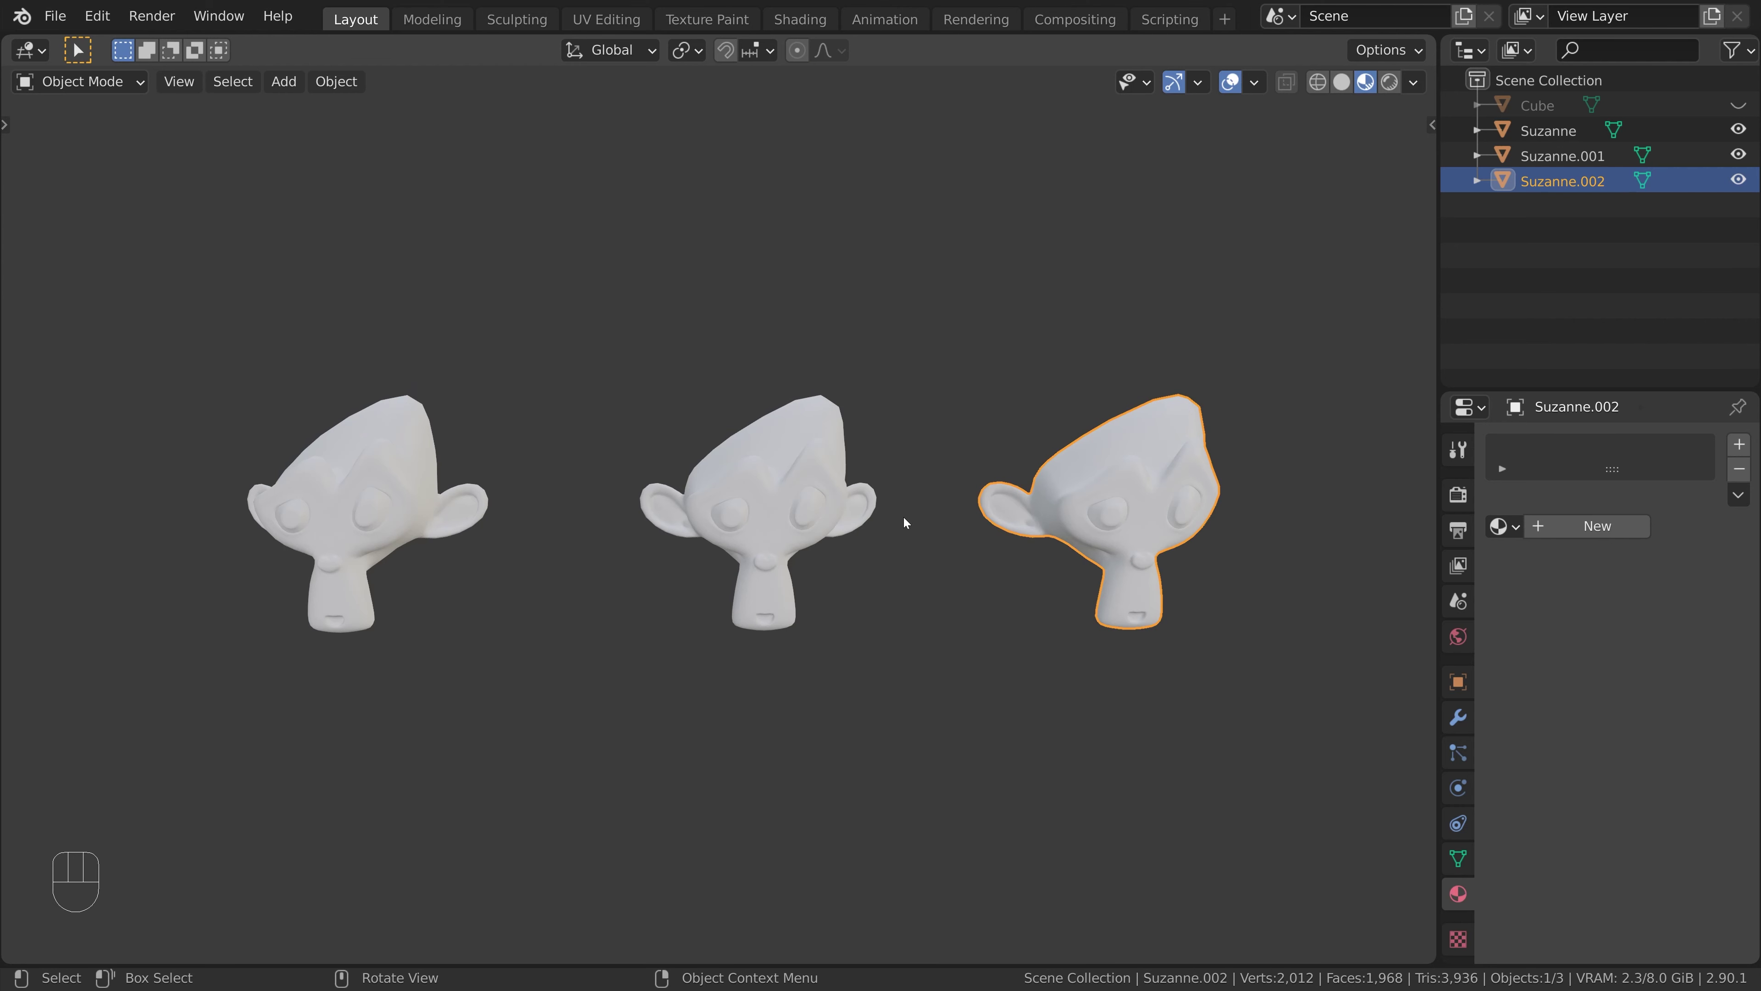
Drag the cube's Blue material onto the Suzanne heads.
{"action": "left_click", "coordinate": [802, 506]}
{"action": "left_click", "coordinate": [1537, 105]}
{"action": "left_click_drag", "start_coordinate": [1532, 528], "coordinate": [749, 520]}
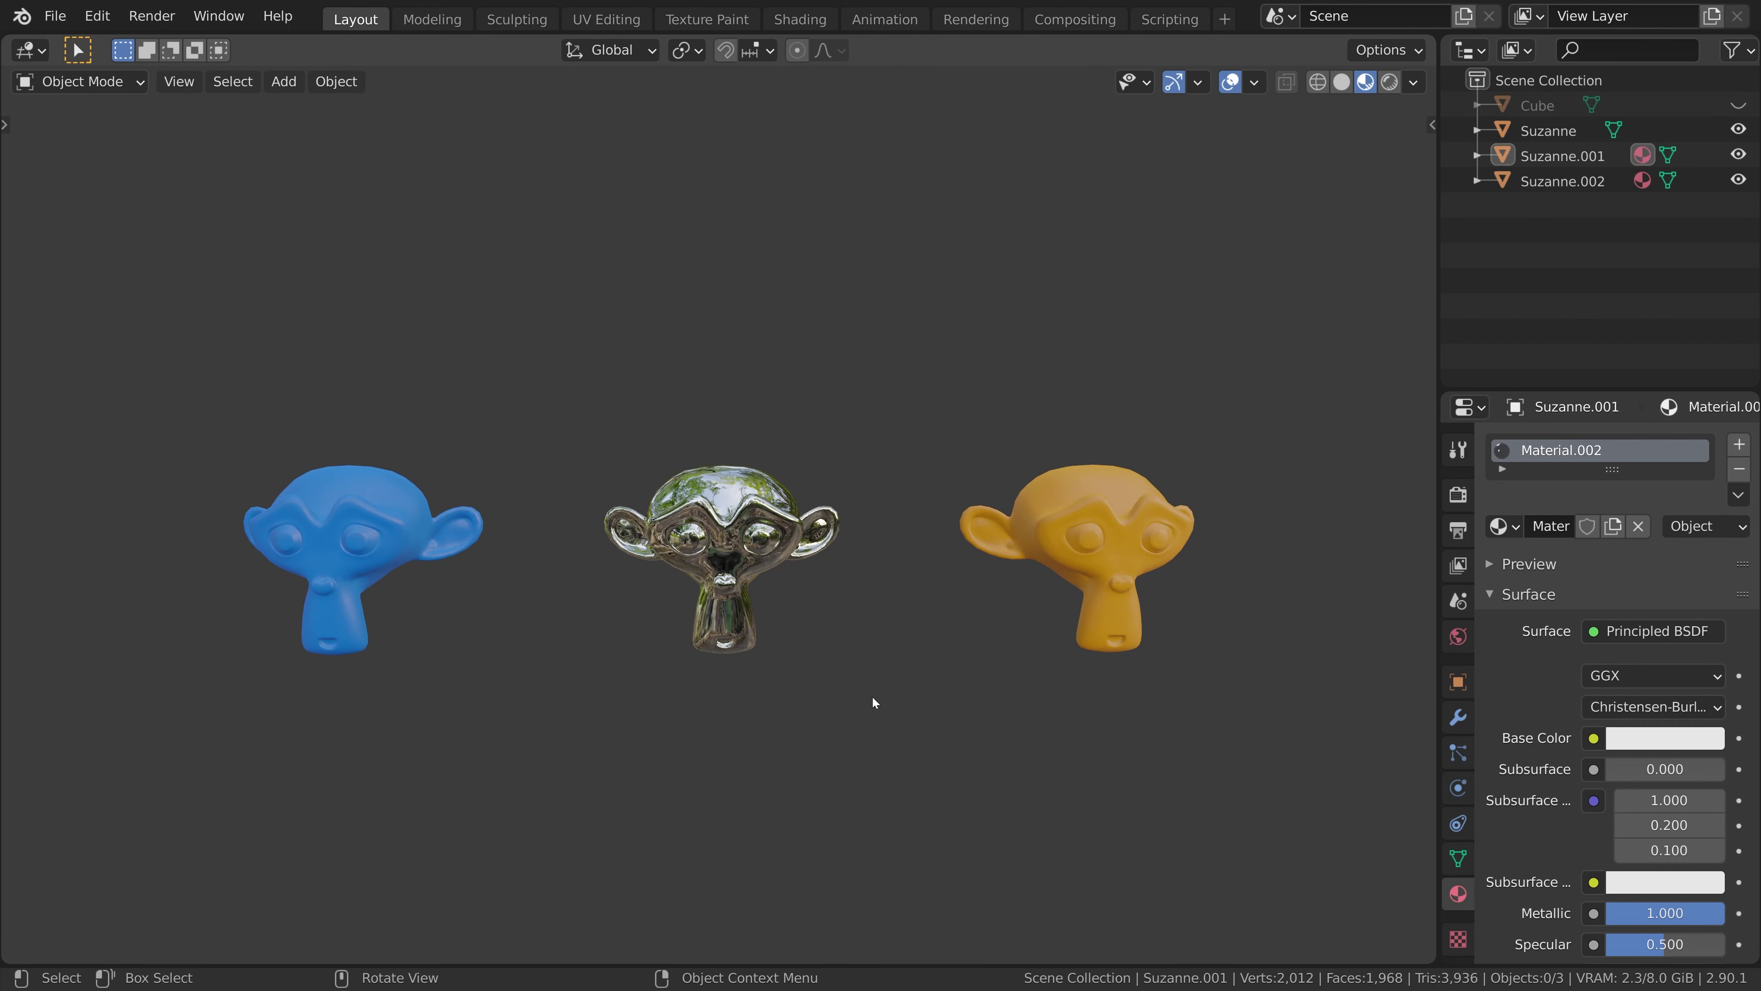
On orange Suzanne.002, pull the top head vertex up and right, reshaping the shared mesh.
{"action": "left_click", "coordinate": [1103, 540]}
{"action": "key", "text": "Tab"}
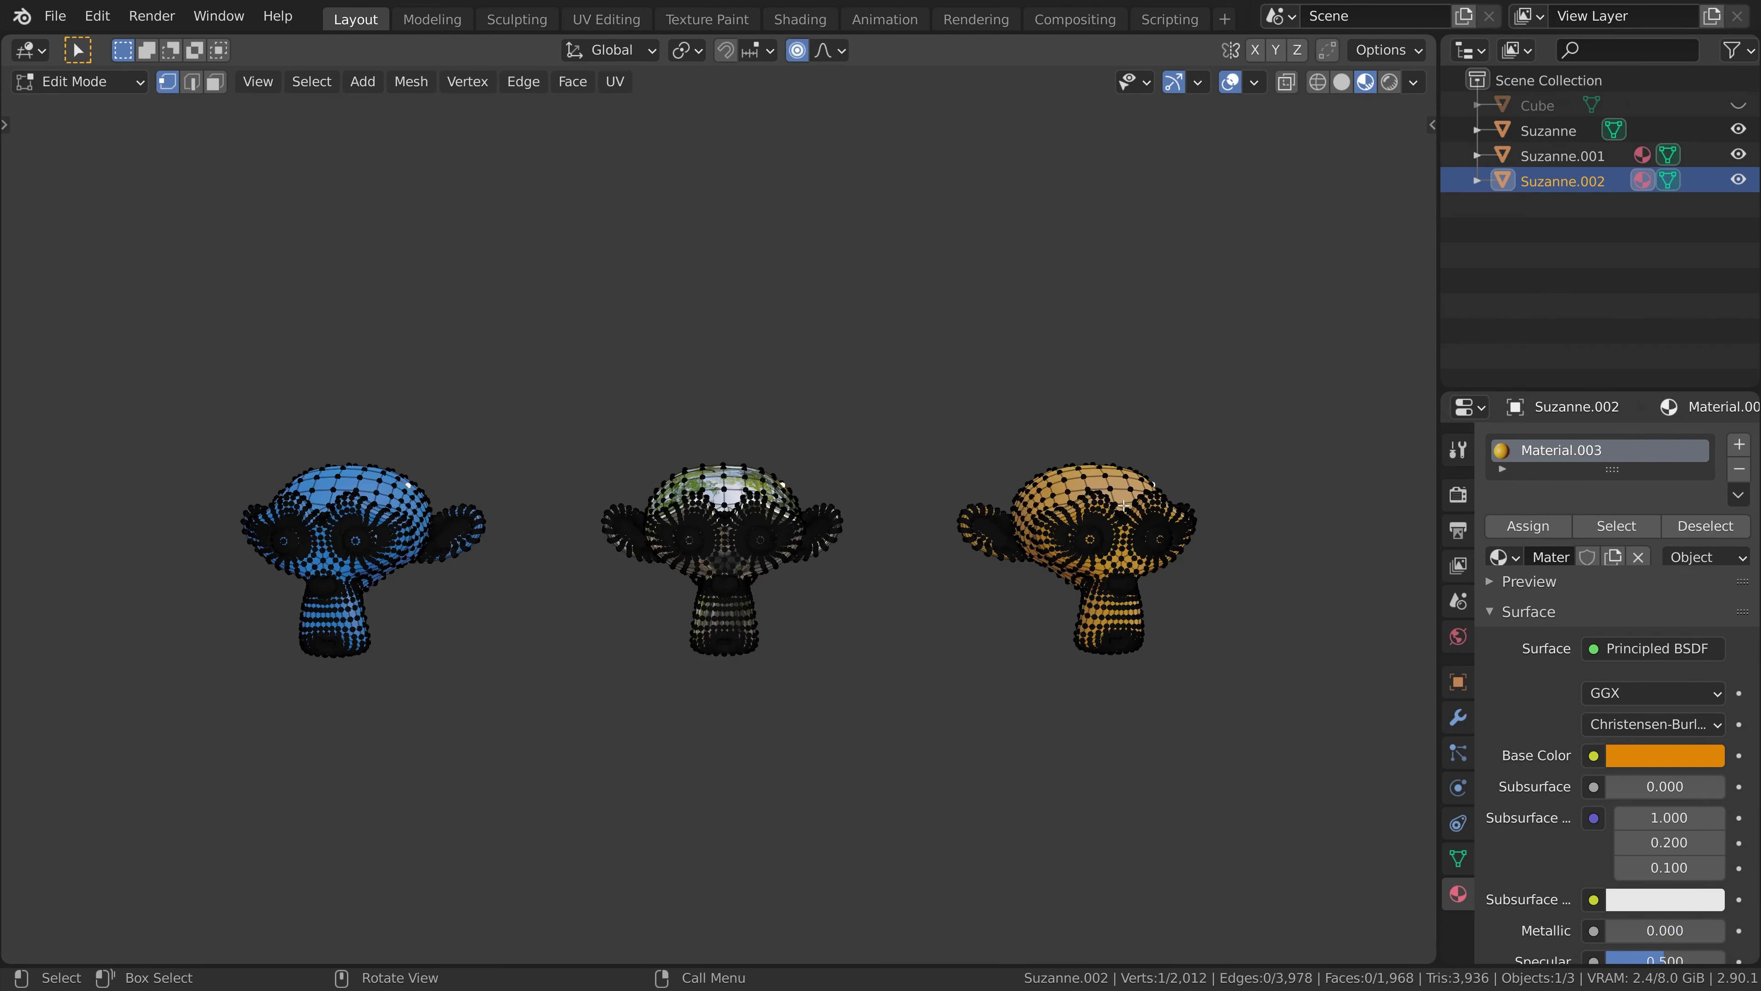
{"action": "left_click", "coordinate": [1142, 480]}
{"action": "key", "text": "g"}
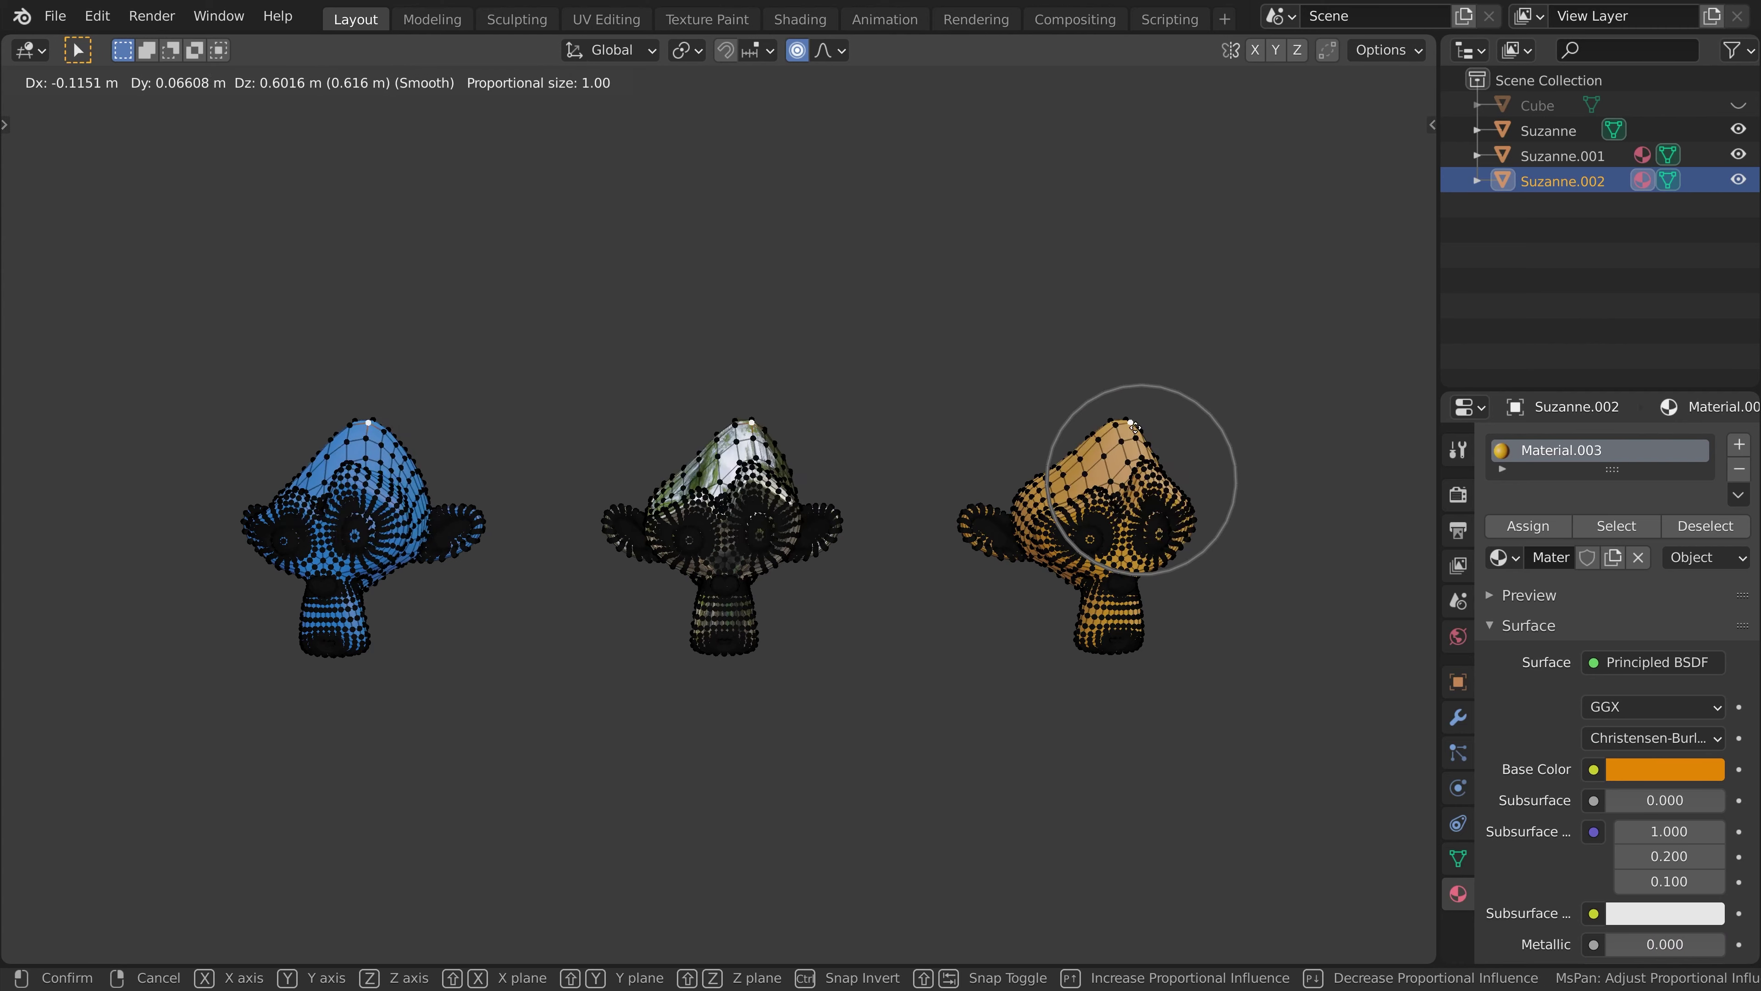
{"action": "left_click", "coordinate": [1186, 414]}
Return from Edit Mode to Object Mode.
{"action": "key", "text": "Tab"}
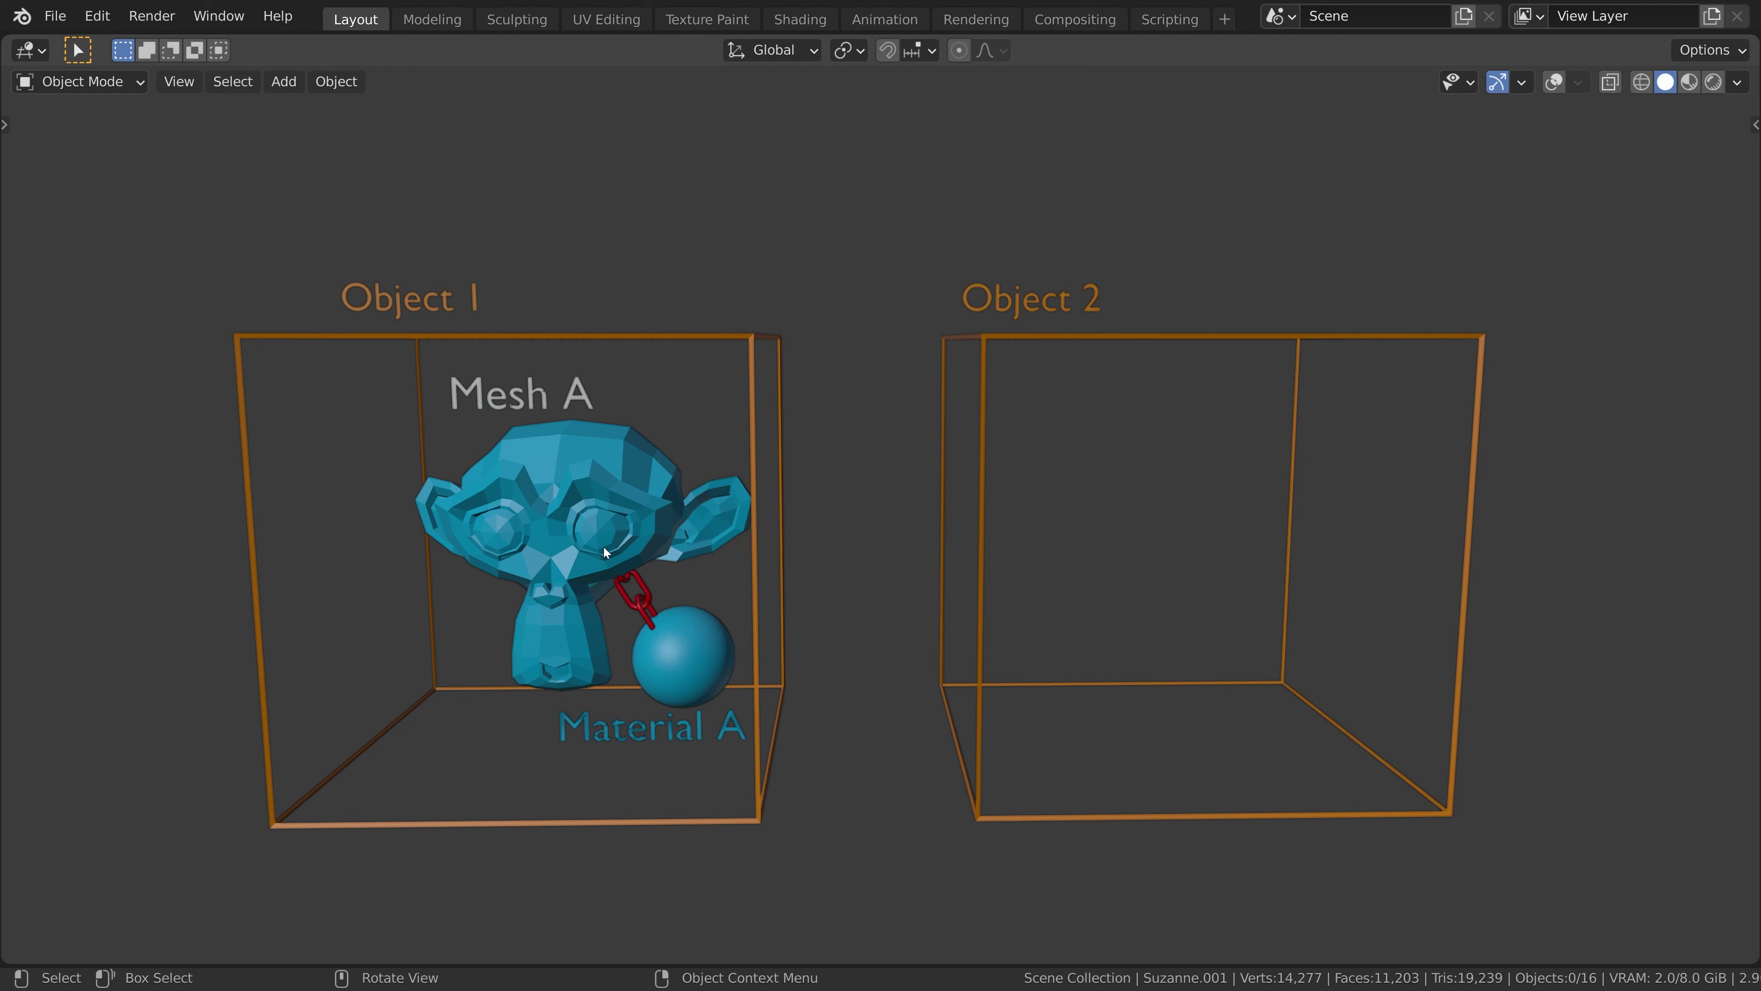
Duplicate Suzanne with its material sphere and move the copy along X toward Object 2.
{"action": "key", "text": "shift+d"}
{"action": "key", "text": "x"}
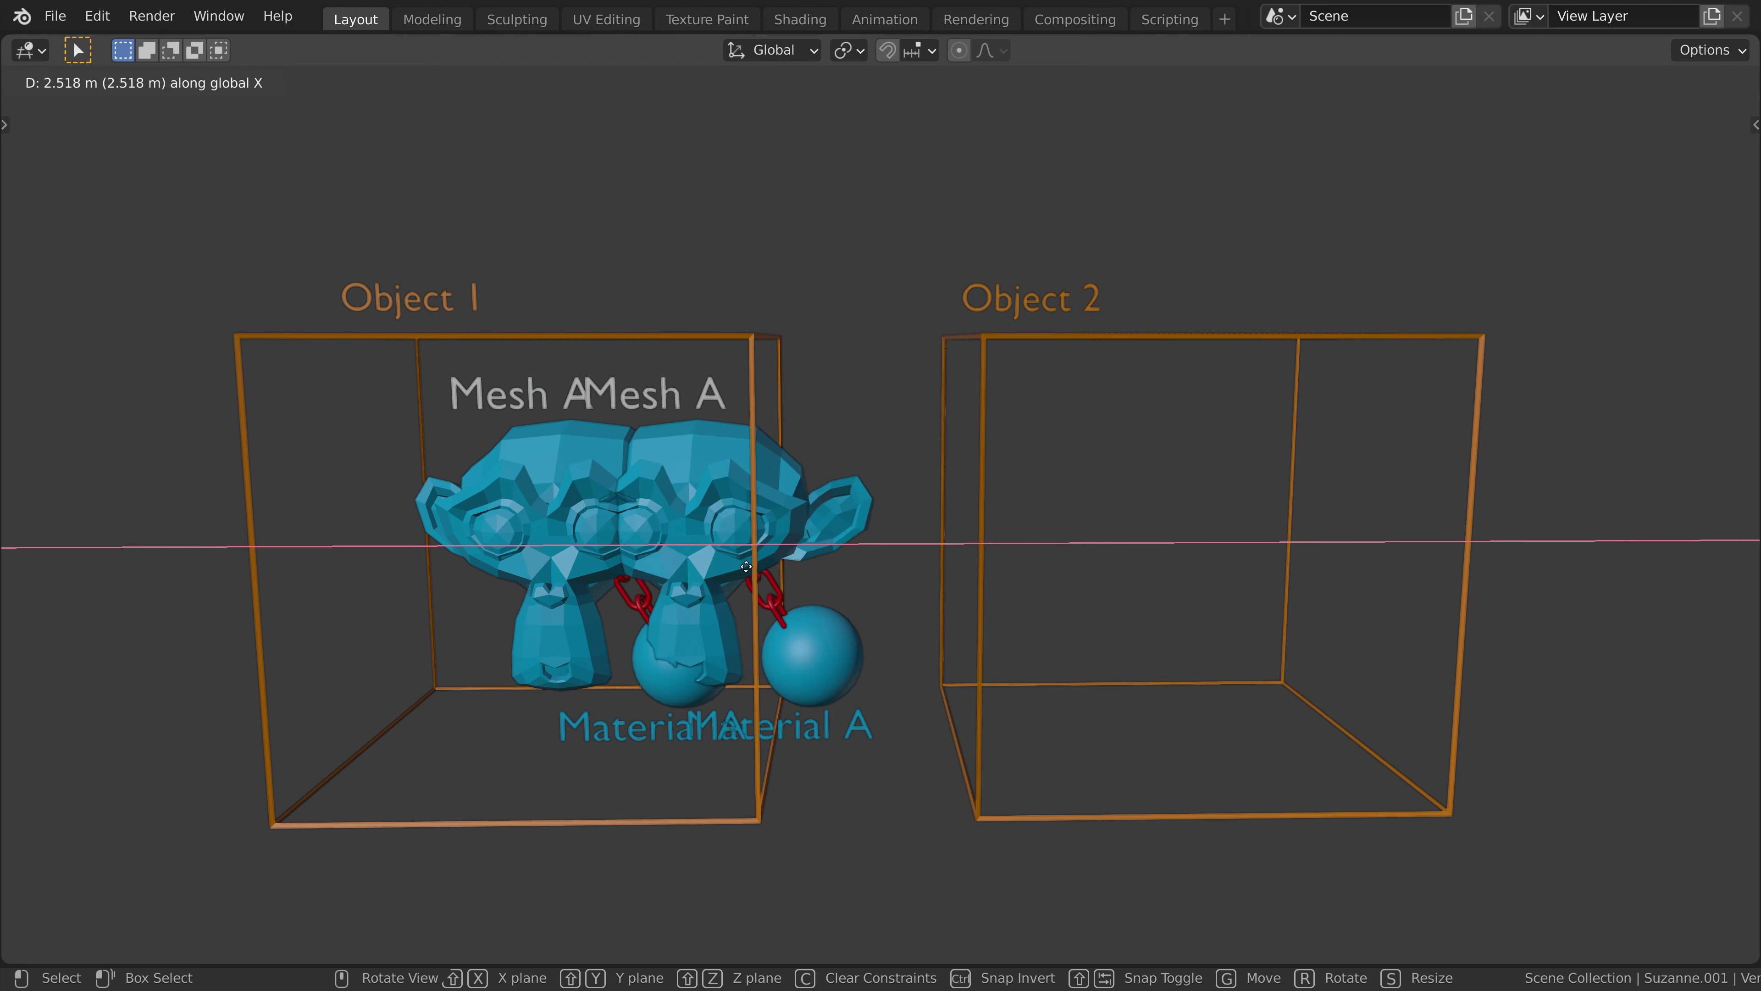
{"action": "left_click", "coordinate": [1206, 401]}
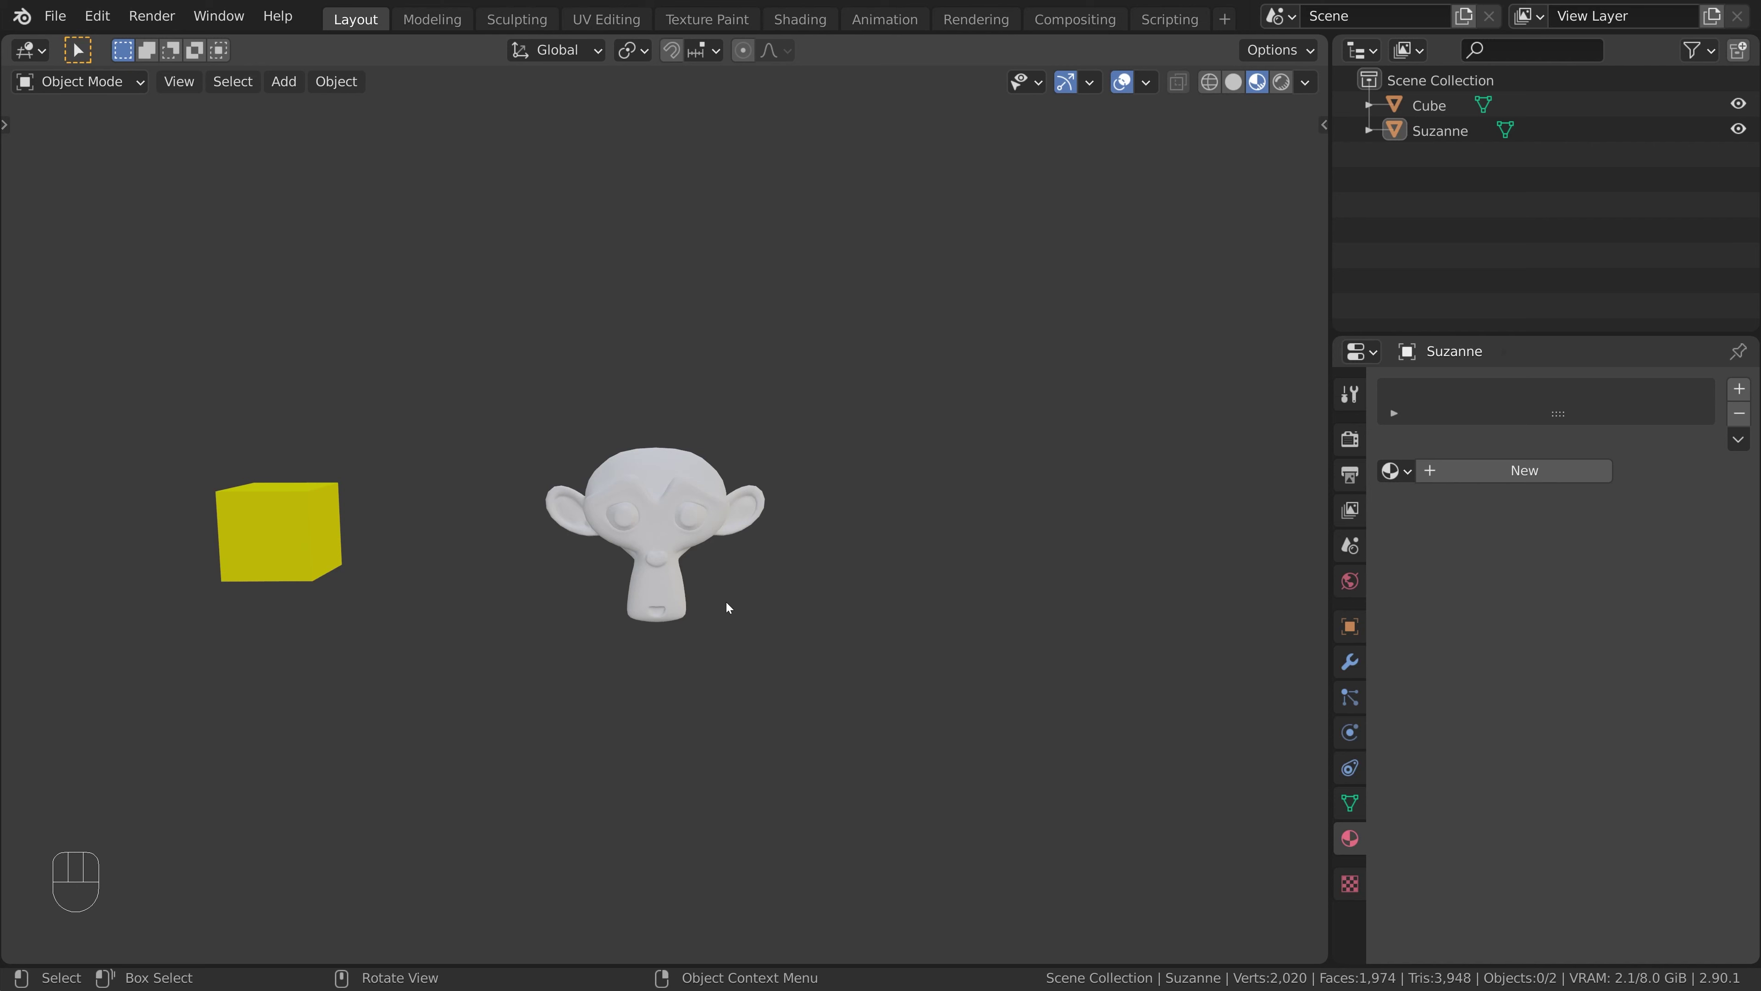
Add a new Principled BSDF material to Suzanne with a bright green base colour.
{"action": "left_click", "coordinate": [703, 503]}
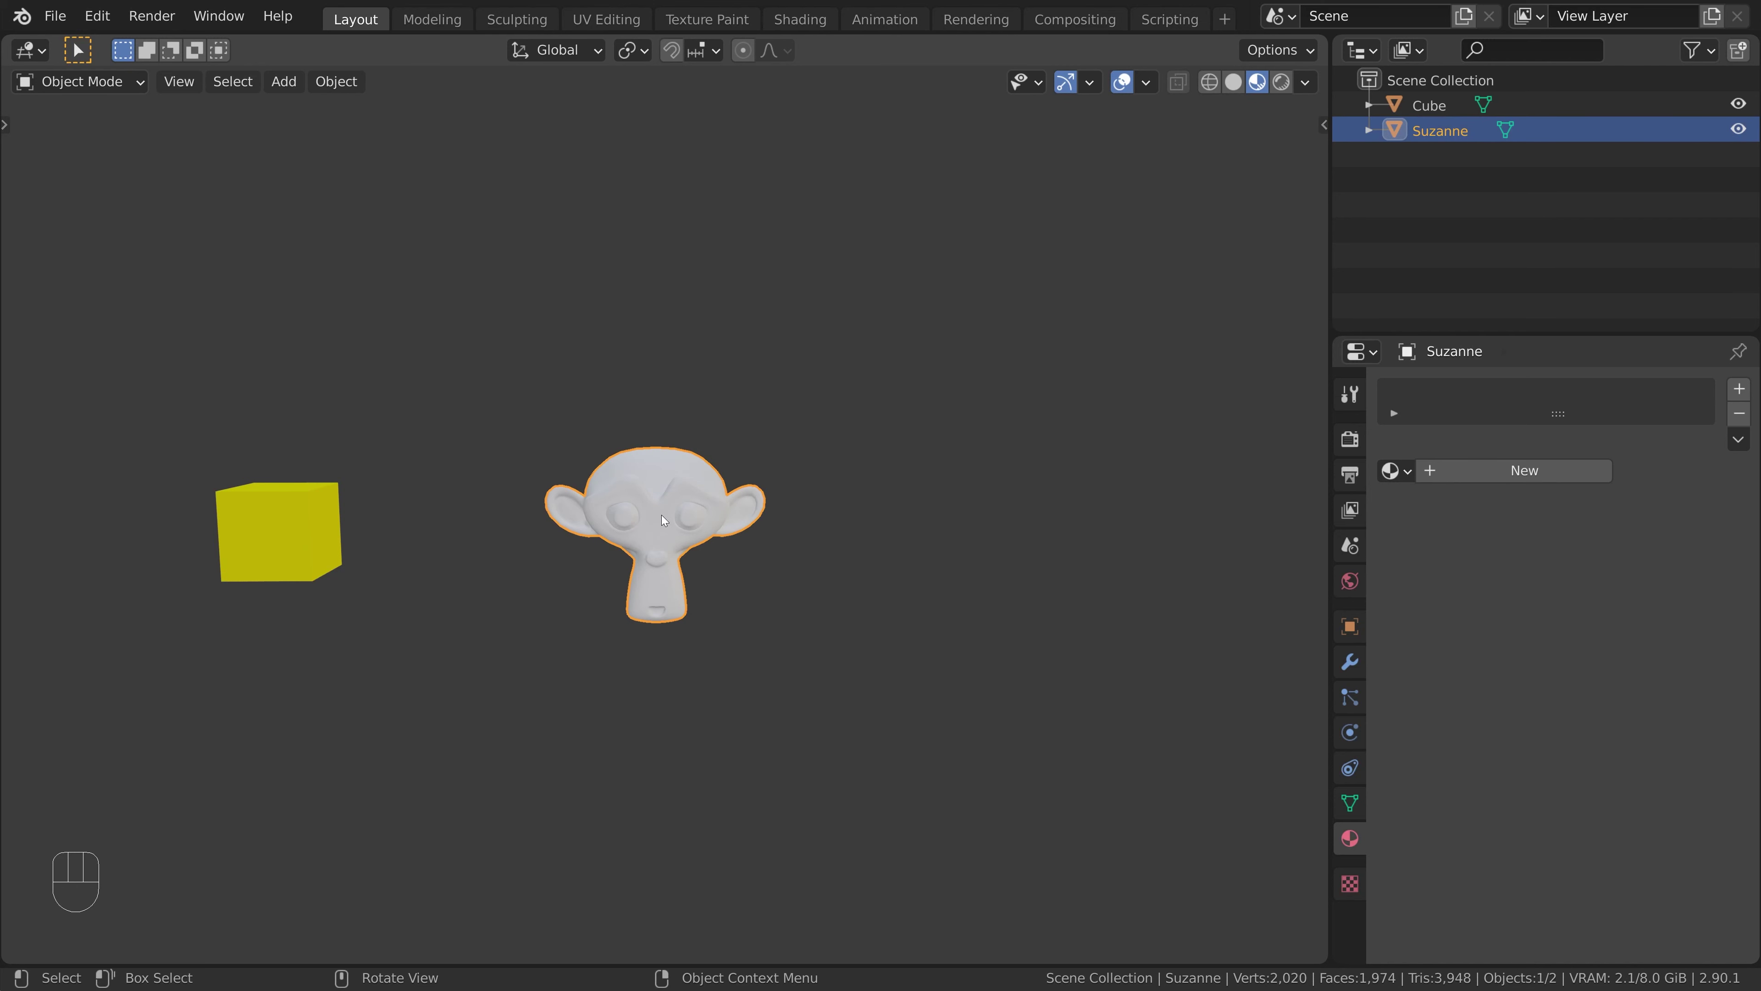
{"action": "left_click", "coordinate": [1477, 476]}
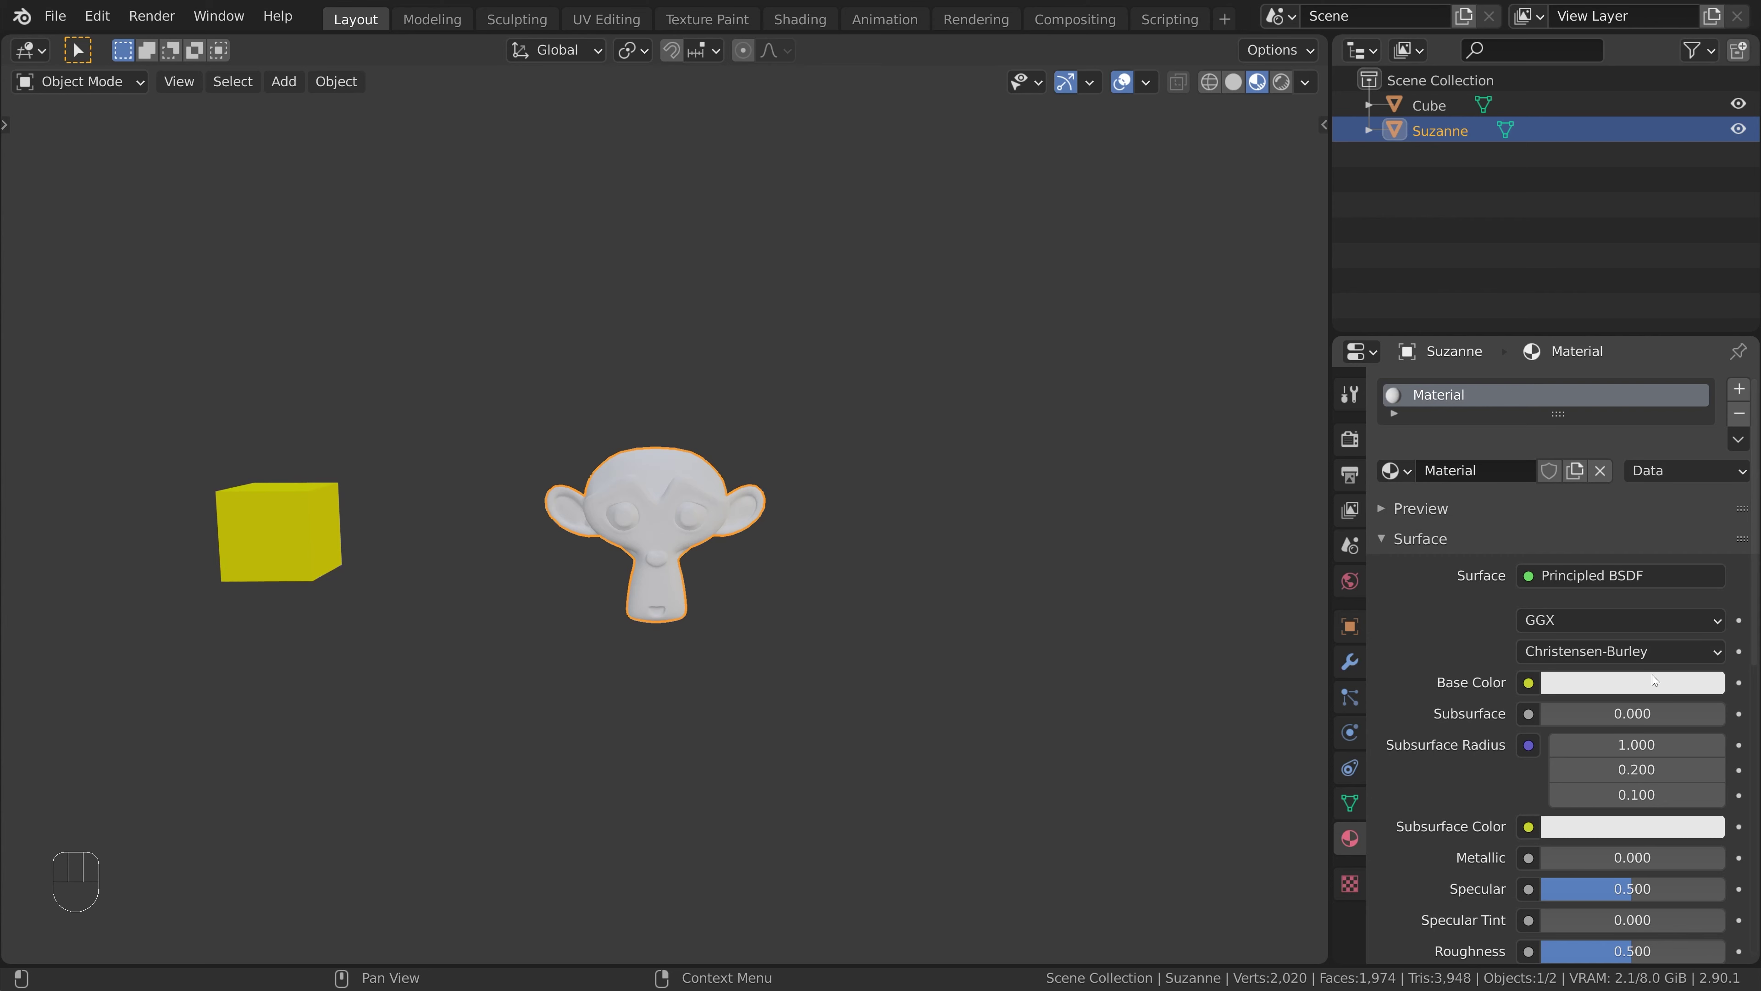
{"action": "left_click", "coordinate": [1642, 682]}
{"action": "left_click_drag", "start_coordinate": [1579, 439], "coordinate": [1512, 392]}
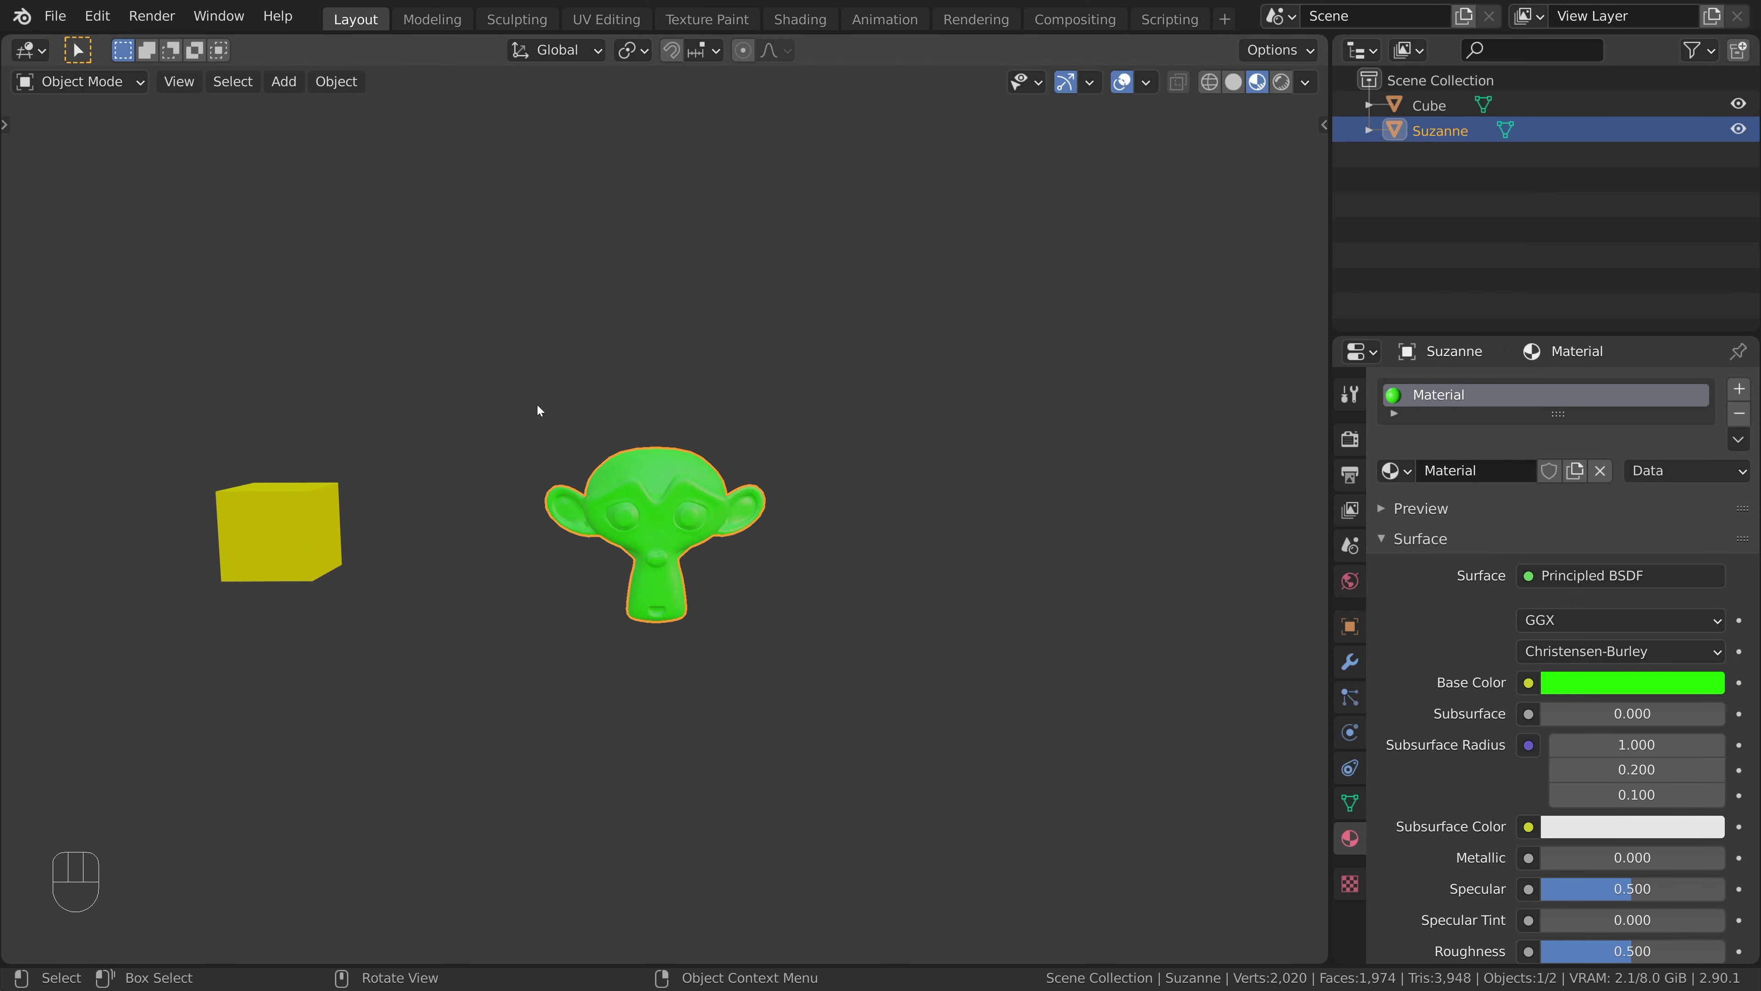
Place a linked duplicate Suzanne.001 right of Suzanne, checking its shared mesh in Edit Mode unchanged.
{"action": "left_click", "coordinate": [336, 81]}
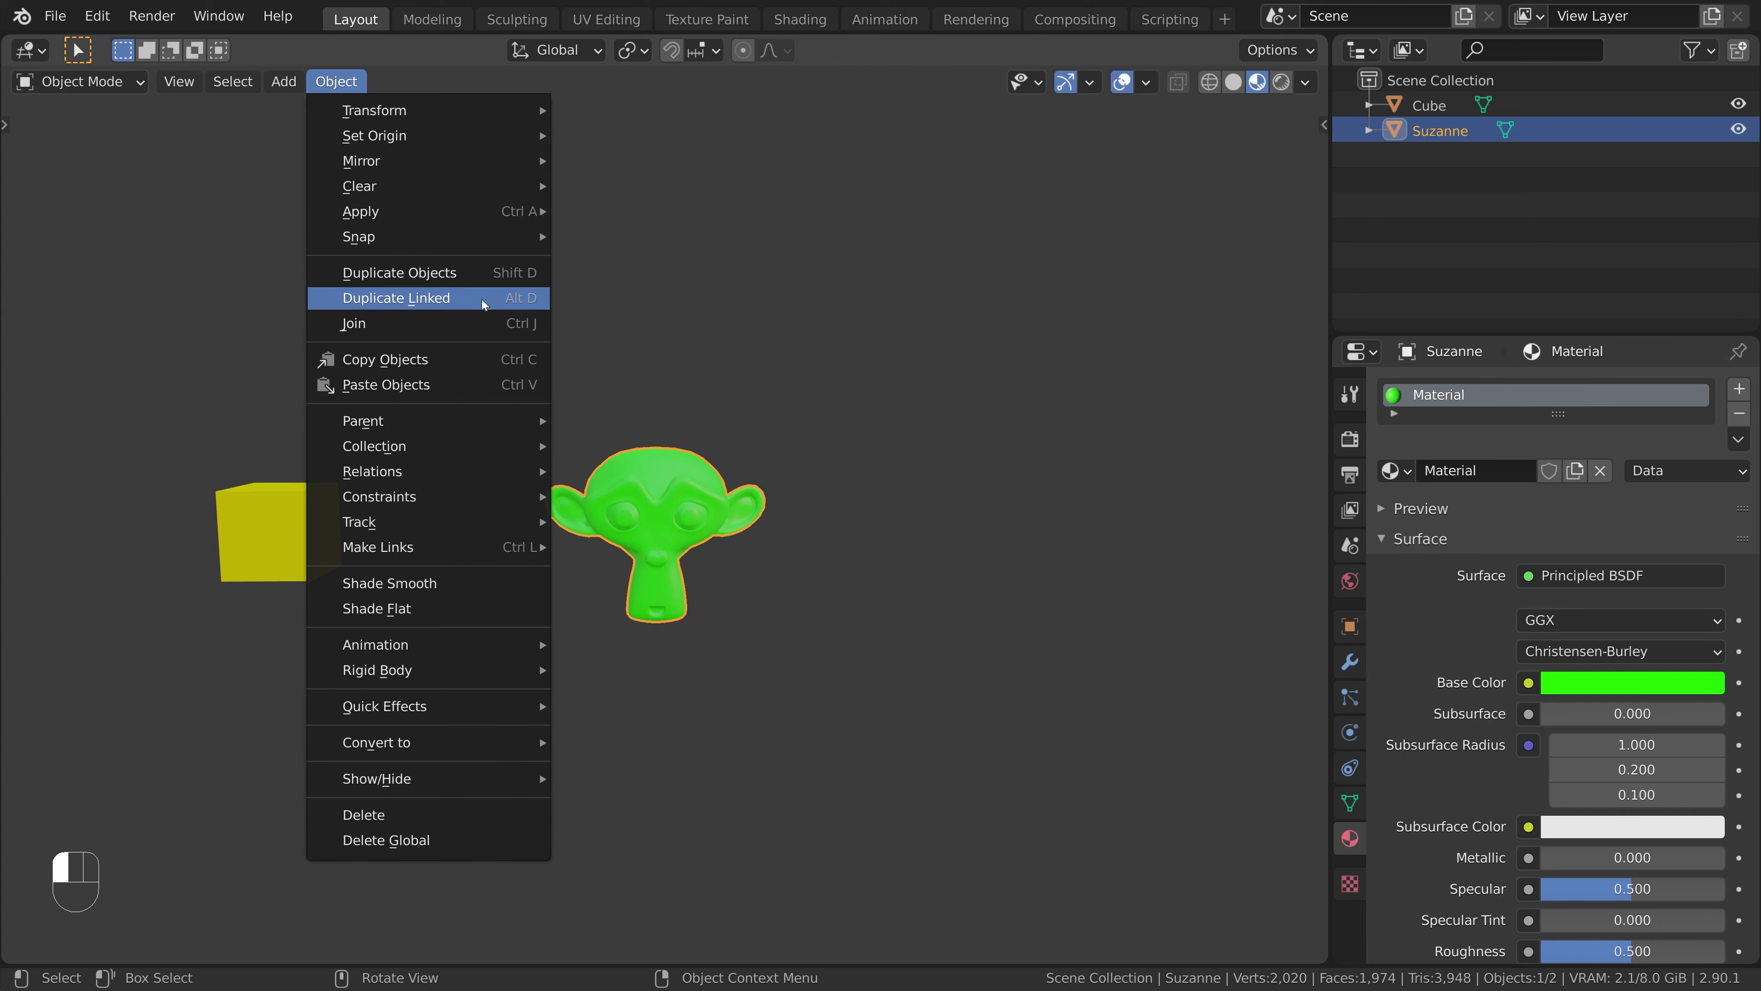
{"action": "left_click", "coordinate": [441, 299]}
{"action": "left_click", "coordinate": [776, 298]}
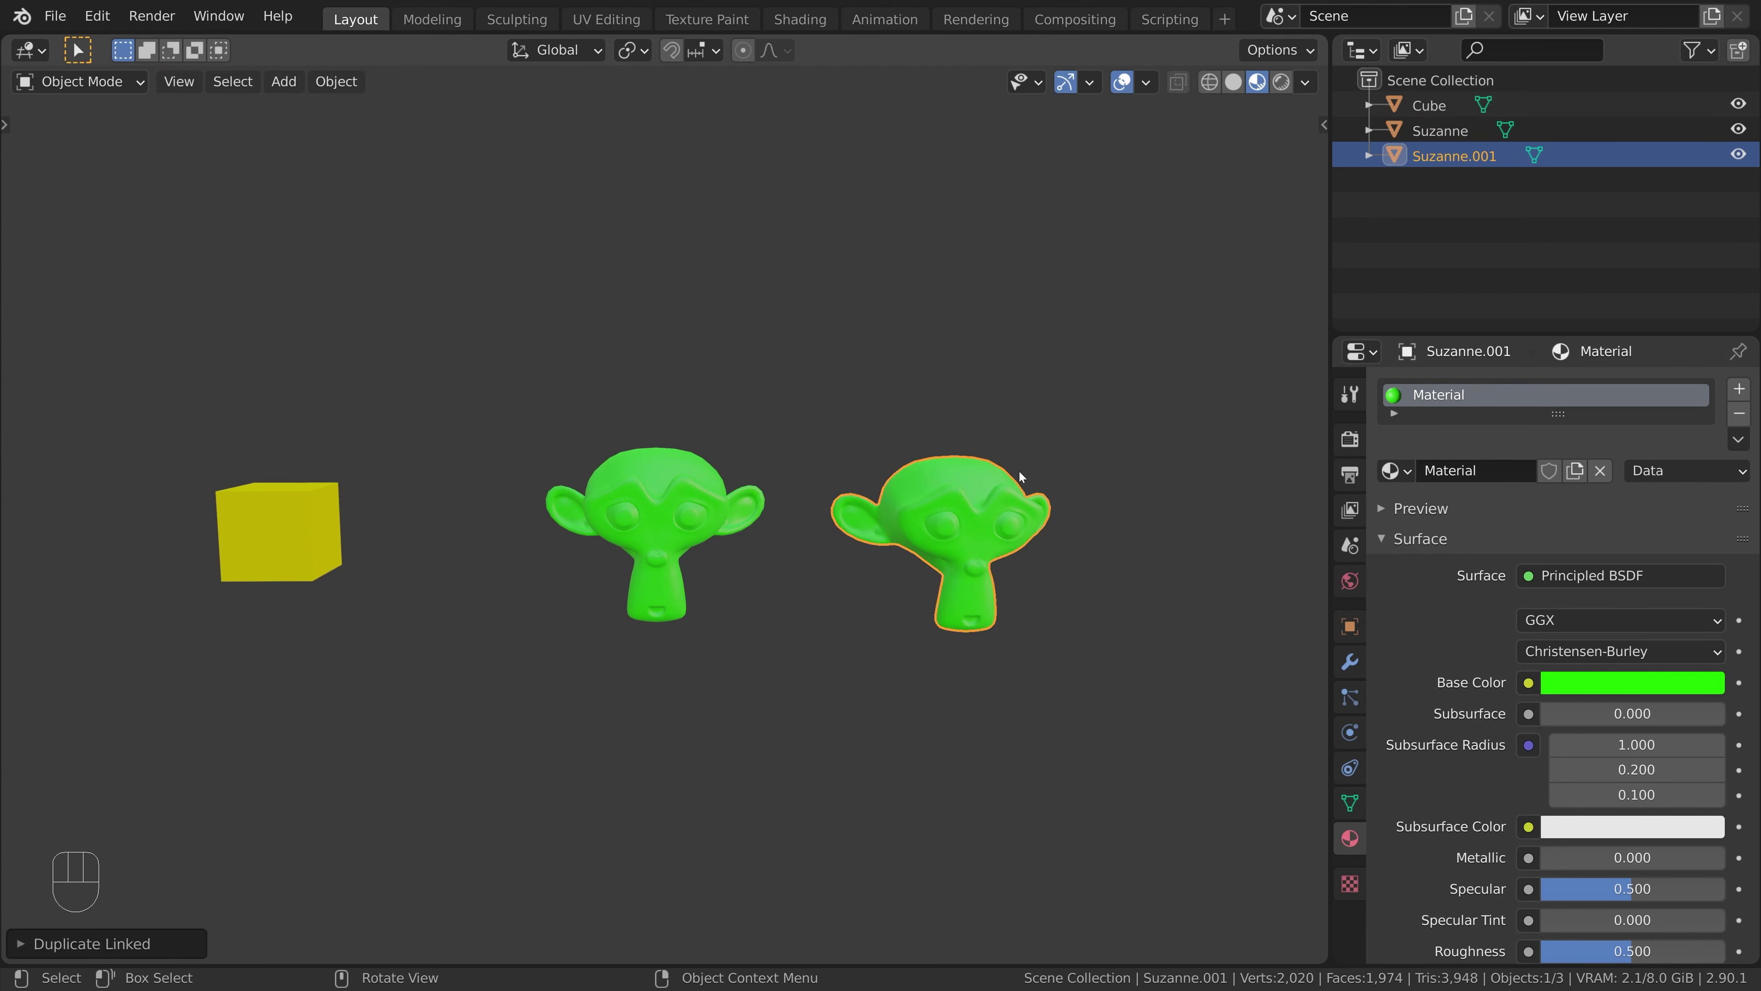
{"action": "key", "text": "Tab"}
{"action": "key", "text": "g"}
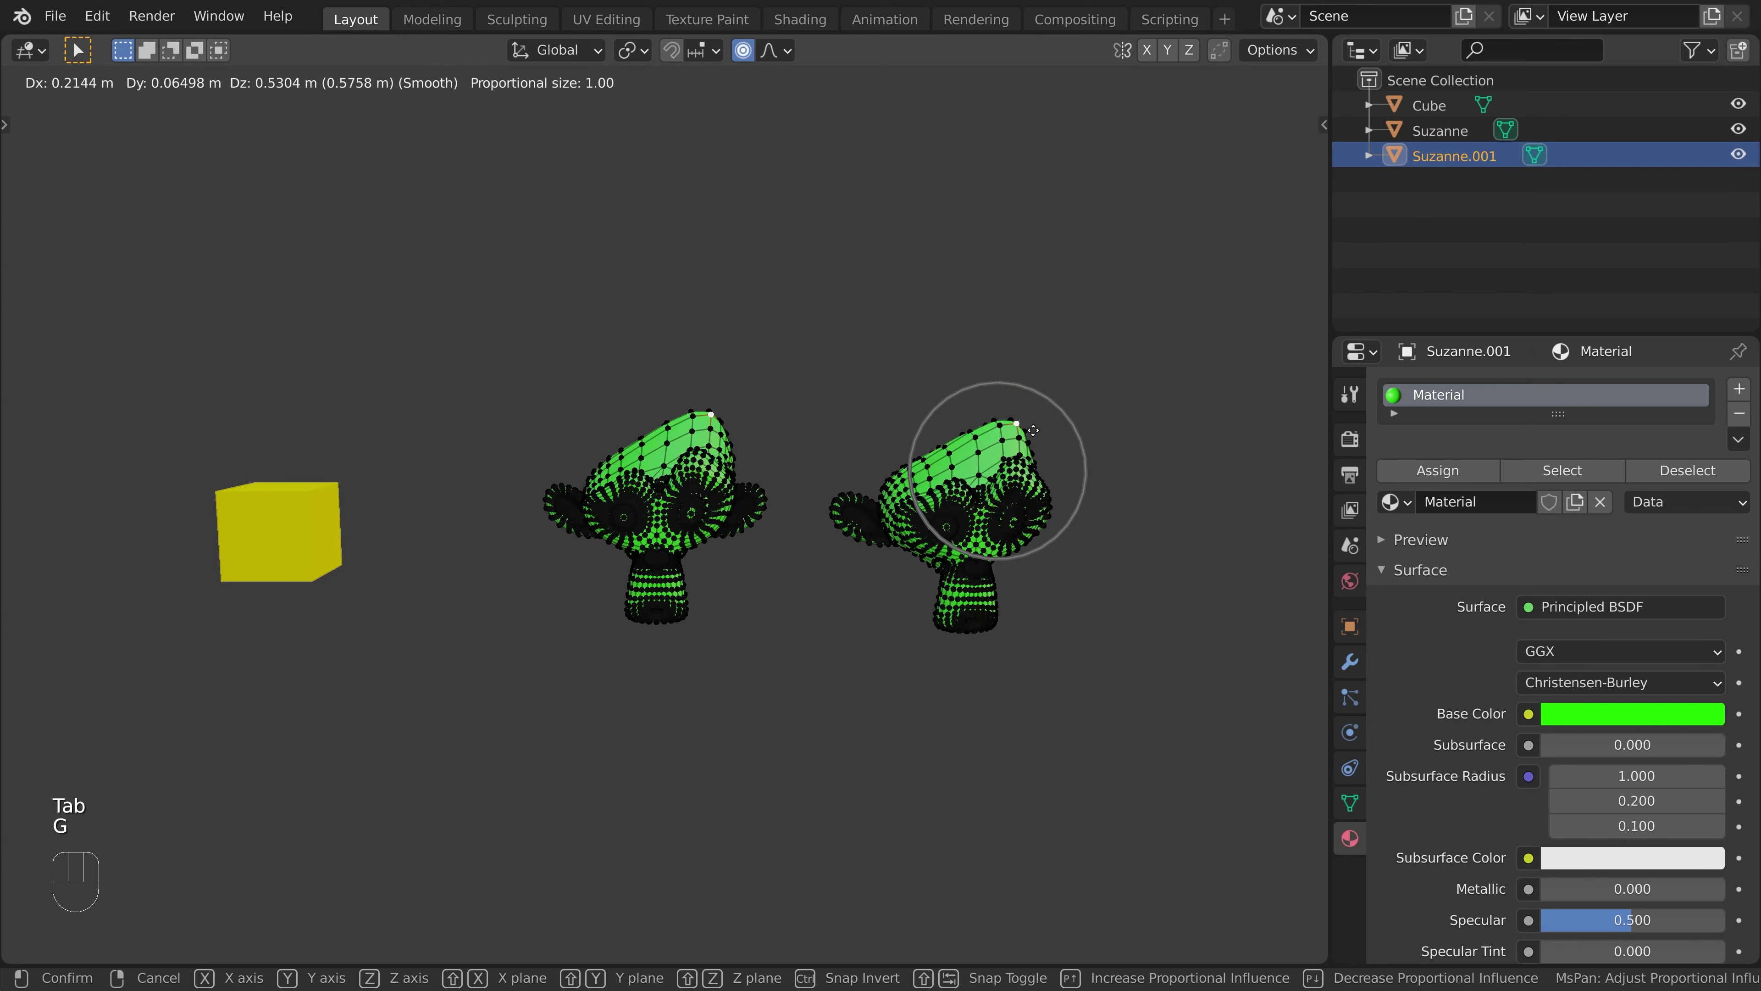
{"action": "right_click", "coordinate": [1109, 334]}
{"action": "key", "text": "Tab"}
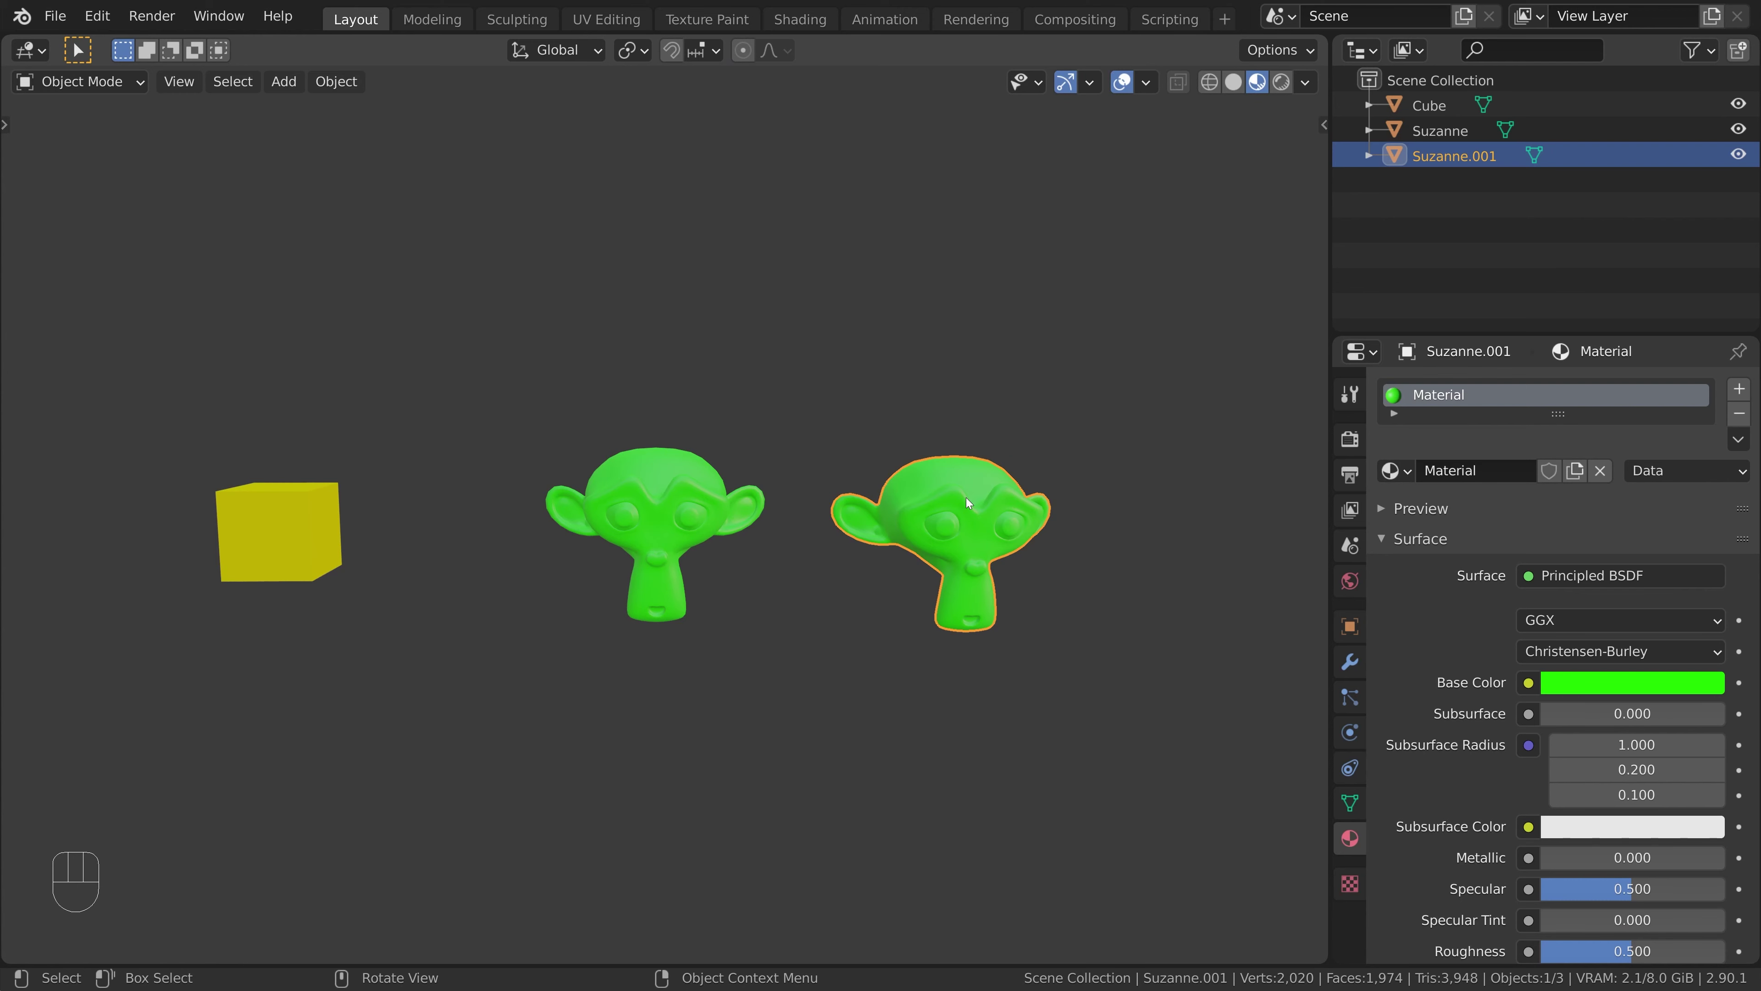
Apply the cube's Yellow Material to Suzanne.001 so both heads turn yellow, then deselect.
{"action": "left_click", "coordinate": [312, 549]}
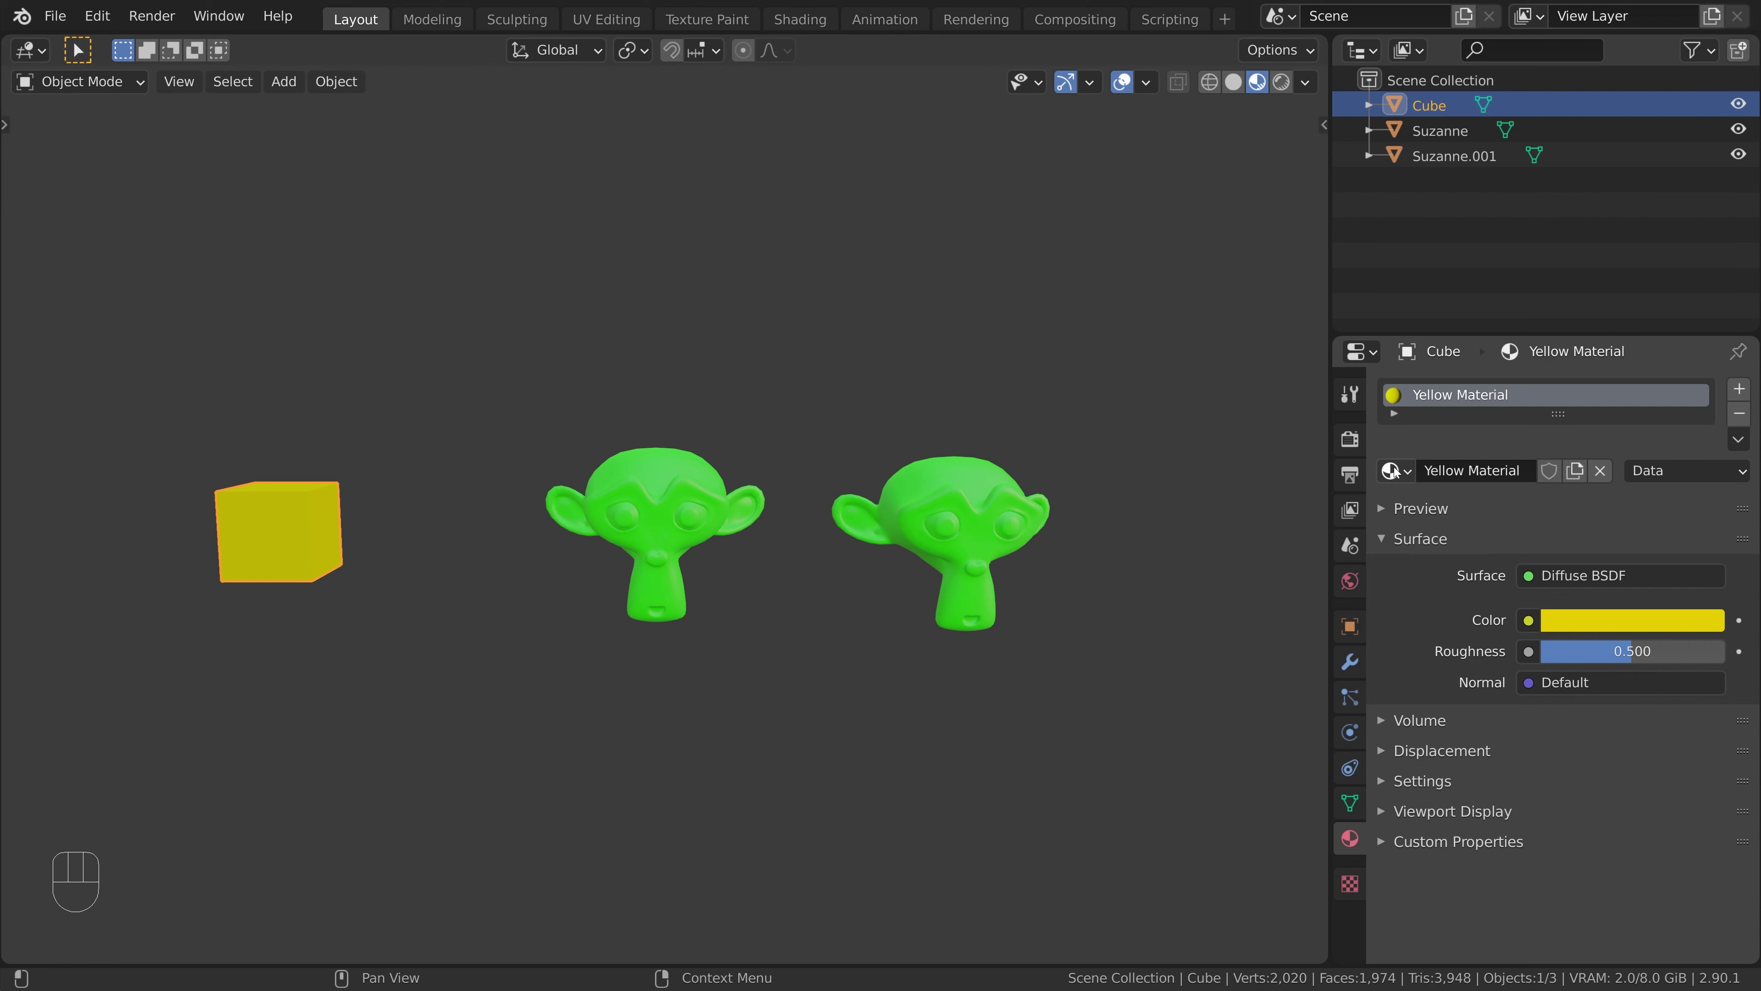
{"action": "left_click_drag", "start_coordinate": [1392, 471], "coordinate": [958, 494]}
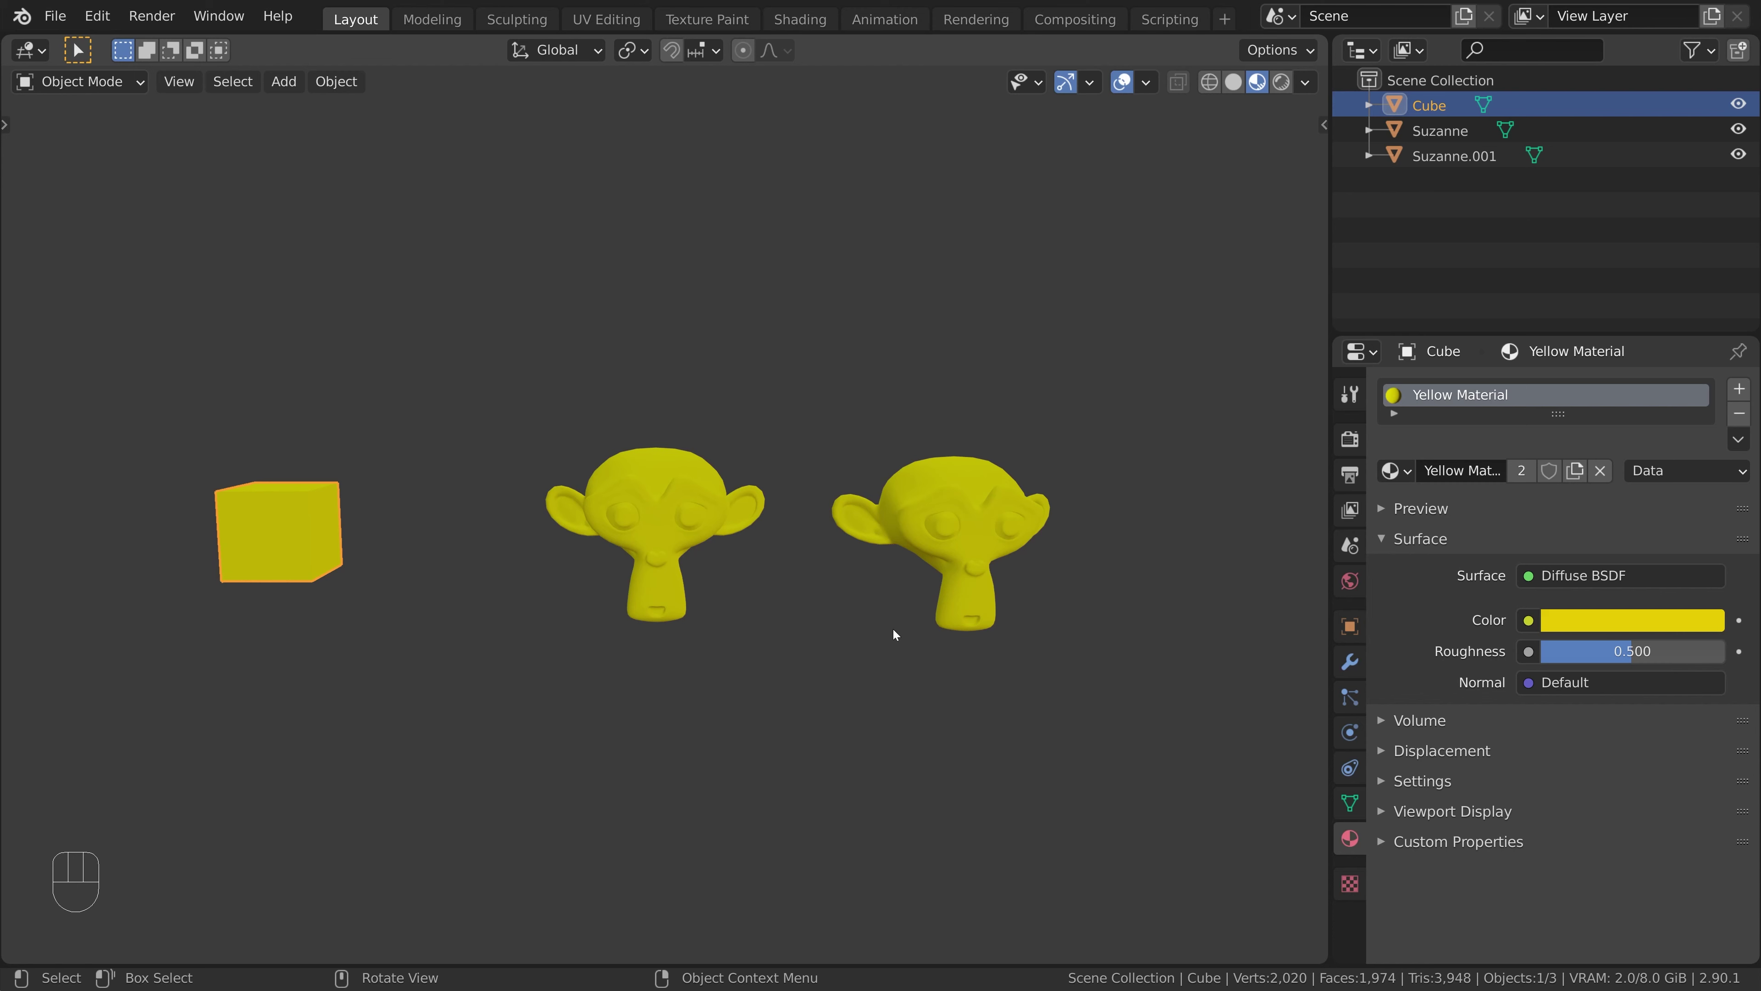
{"action": "left_click", "coordinate": [1028, 565]}
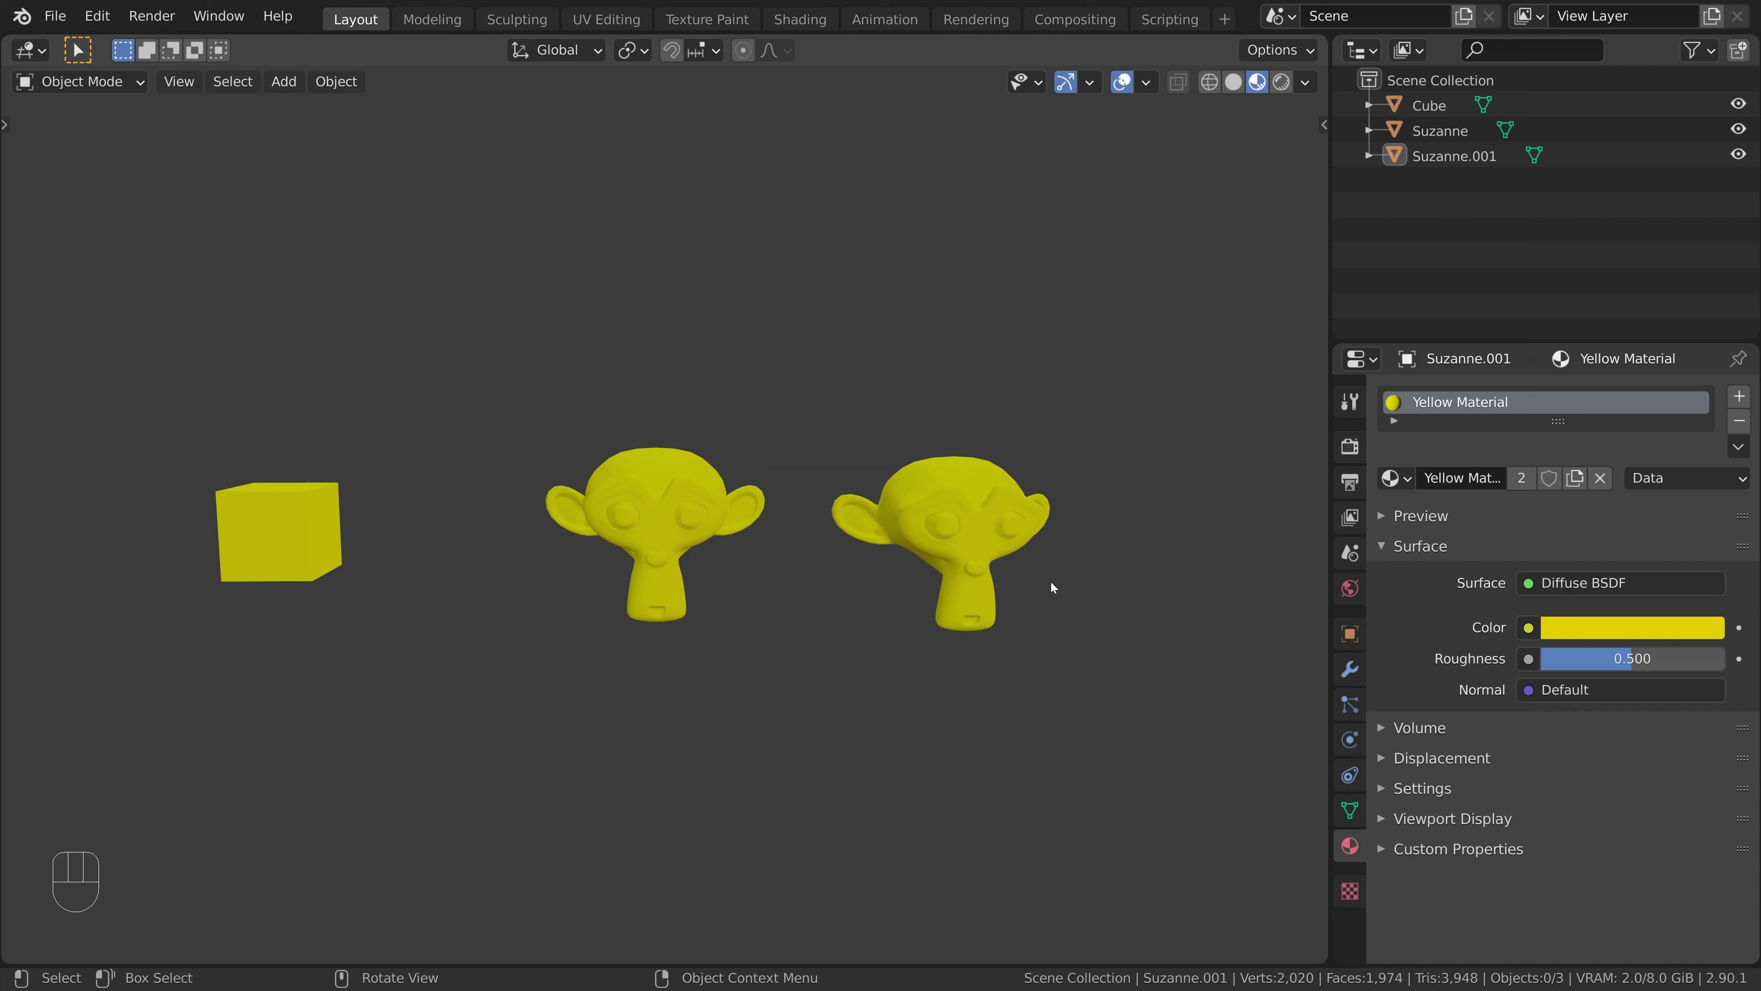
In the Outliner, rename the Suzannes' shared mesh to 'shared mesh data-block'.
{"action": "left_click", "coordinate": [1369, 155]}
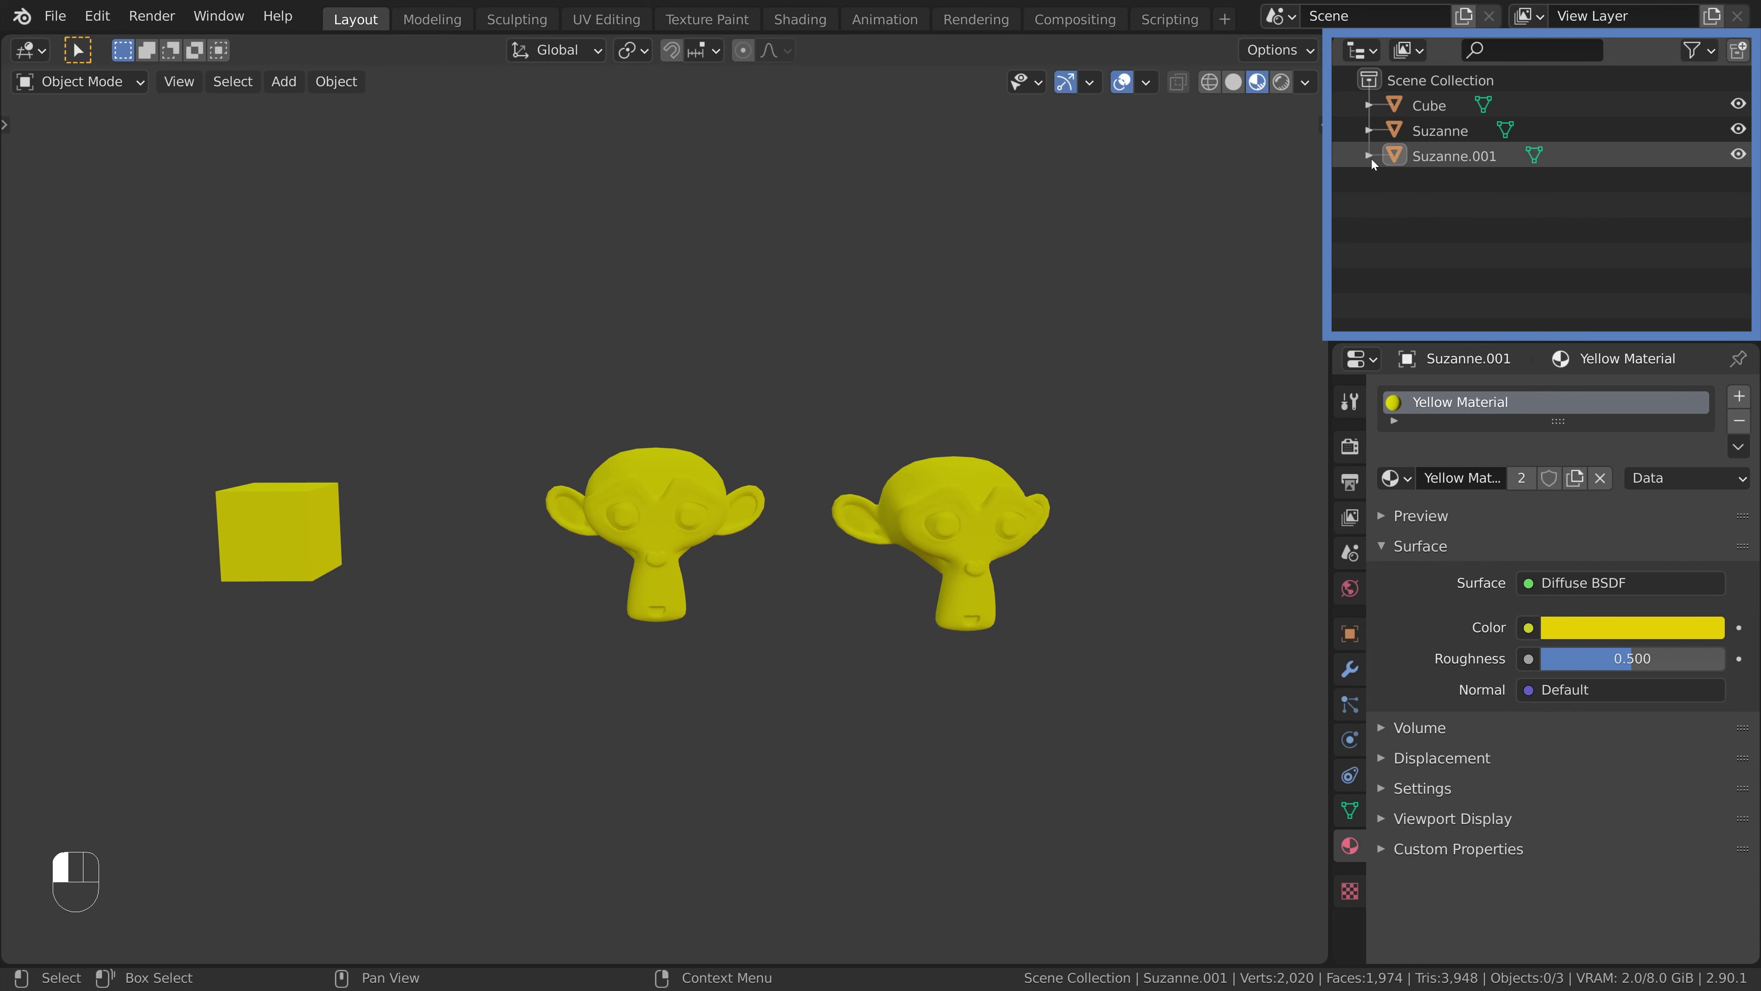
{"action": "left_click", "coordinate": [1369, 130]}
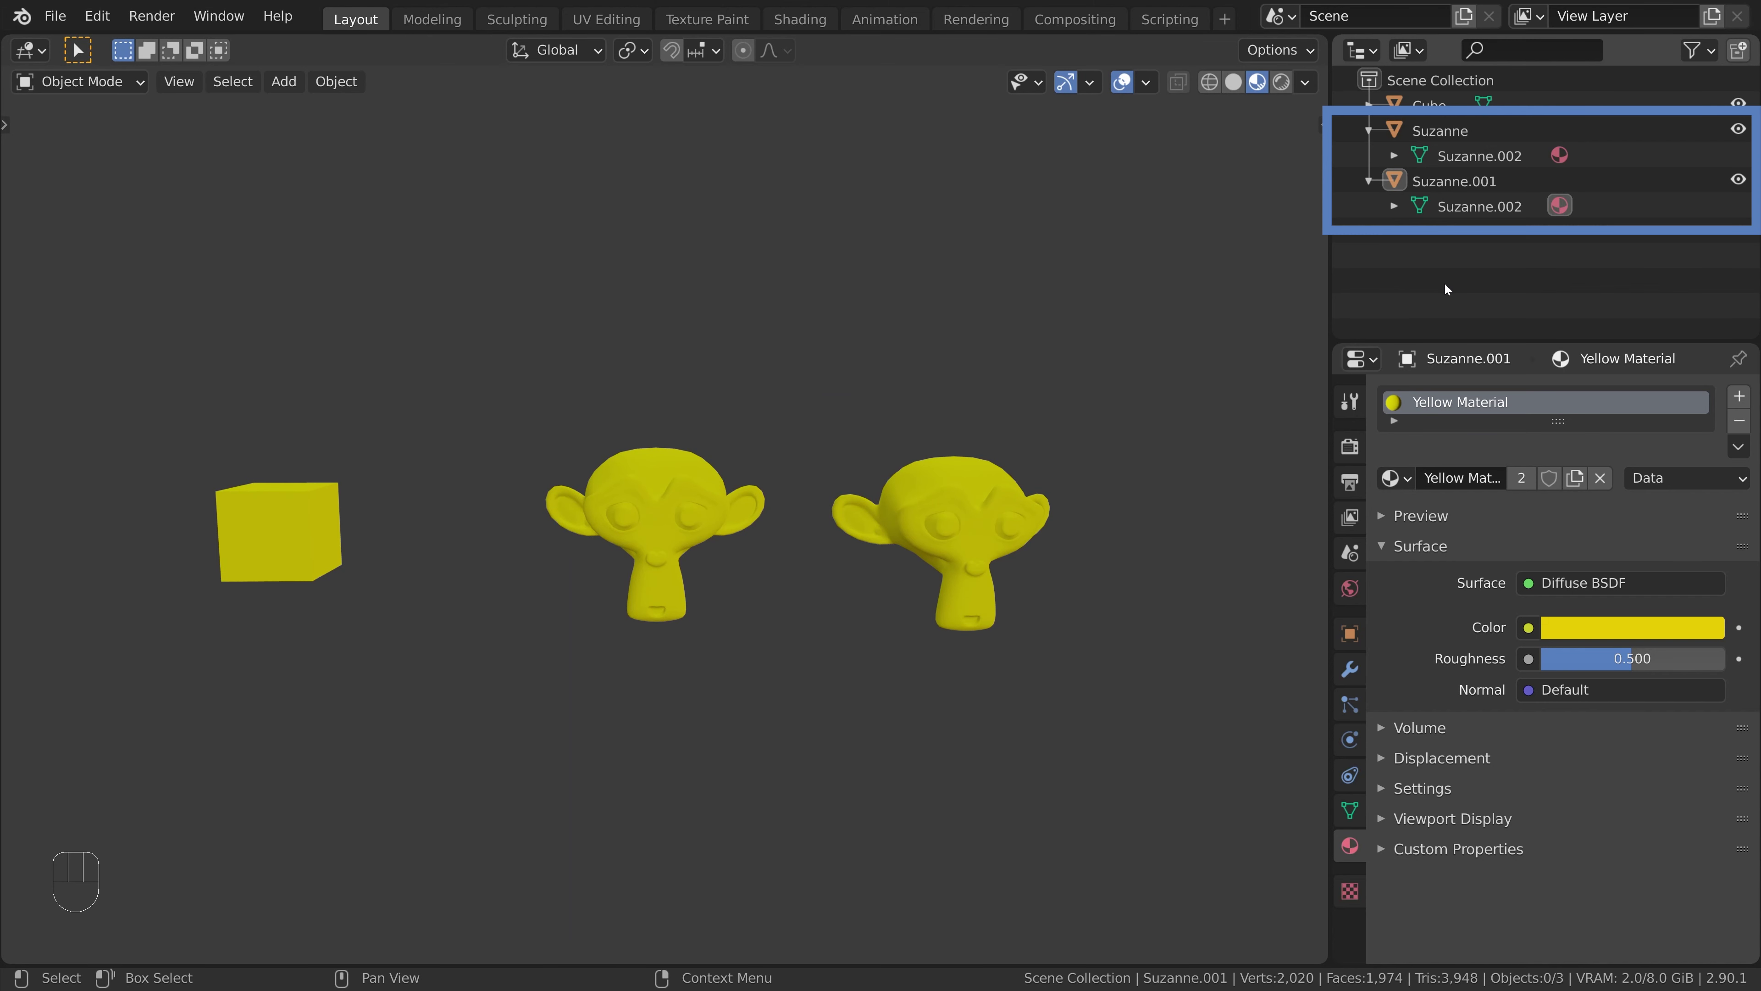
{"action": "double_click", "coordinate": [1469, 207]}
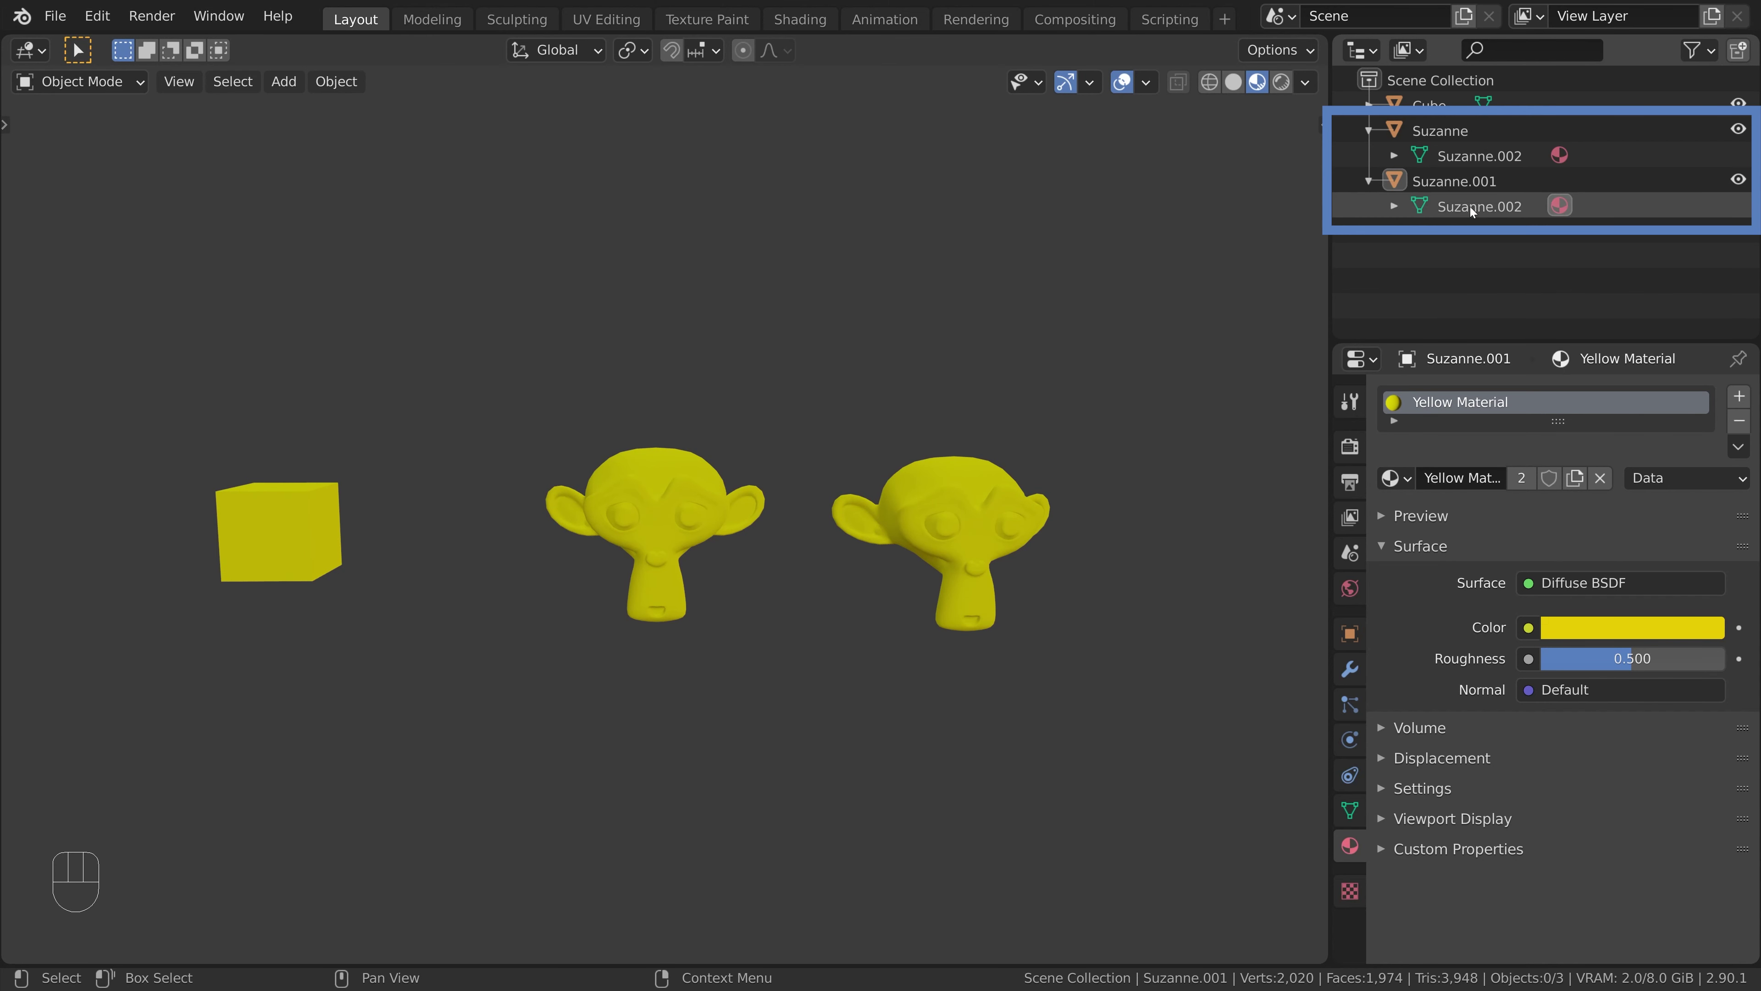
{"action": "type", "text": "shared "}
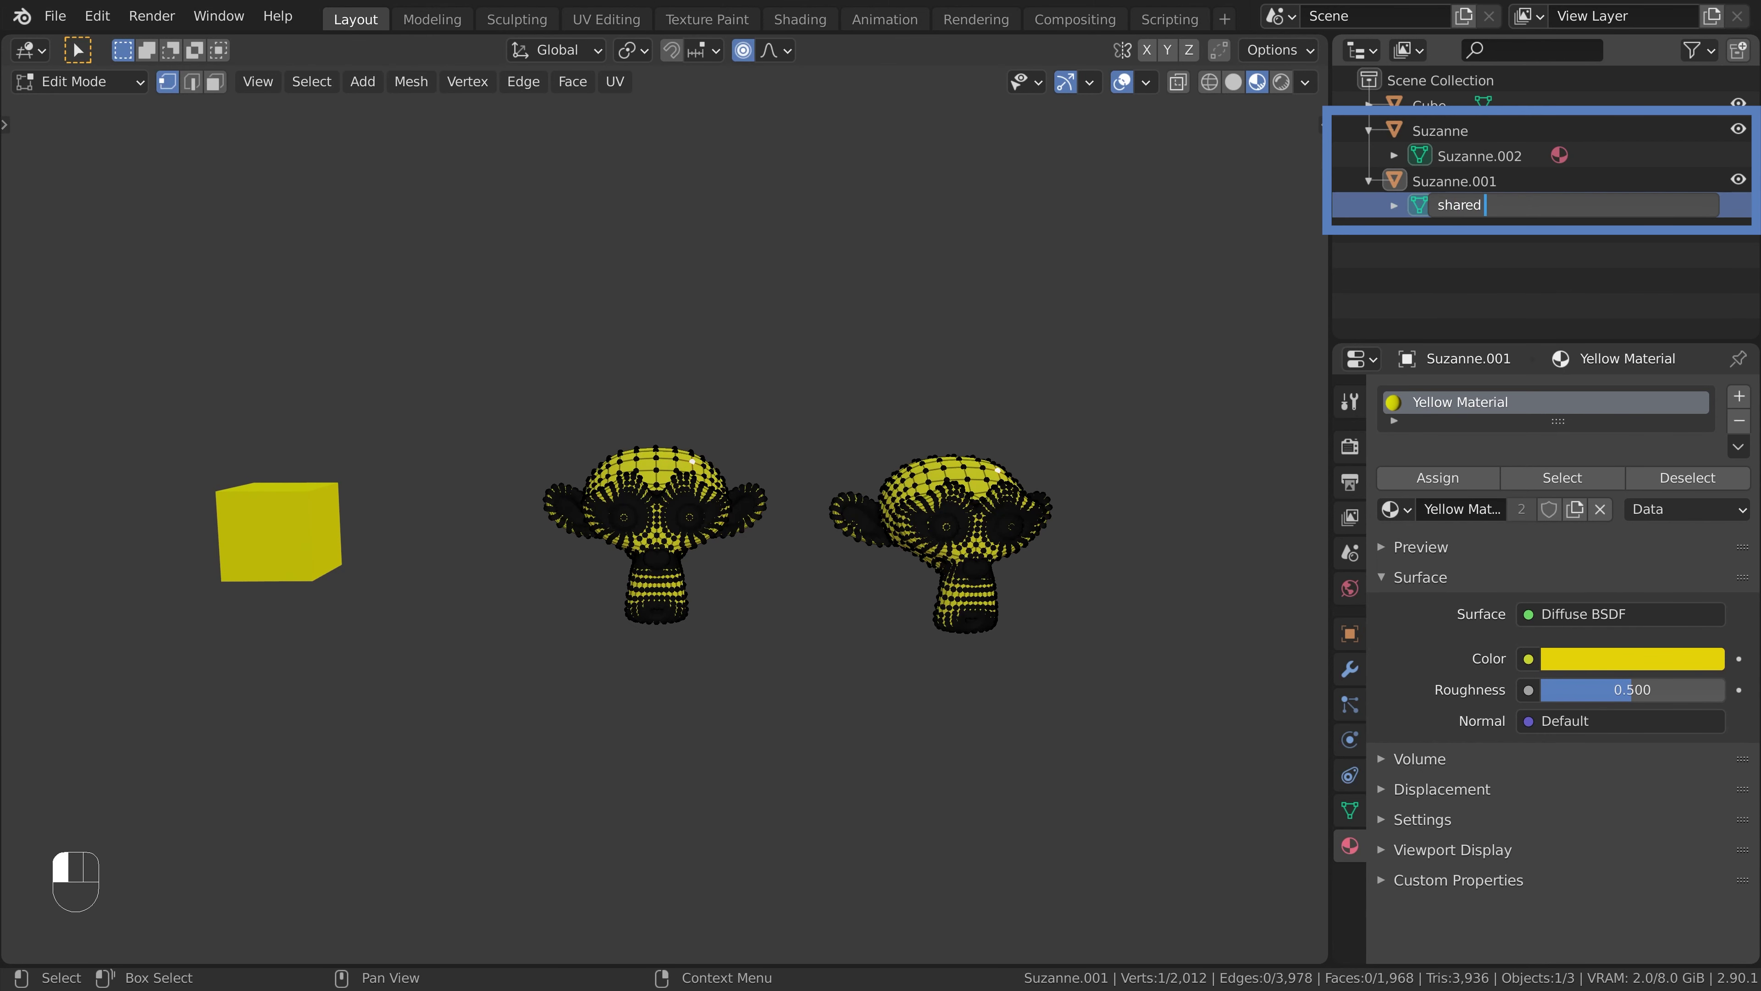
{"action": "type", "text": "mesh data"}
{"action": "type", "text": "-block"}
{"action": "key", "text": "Return"}
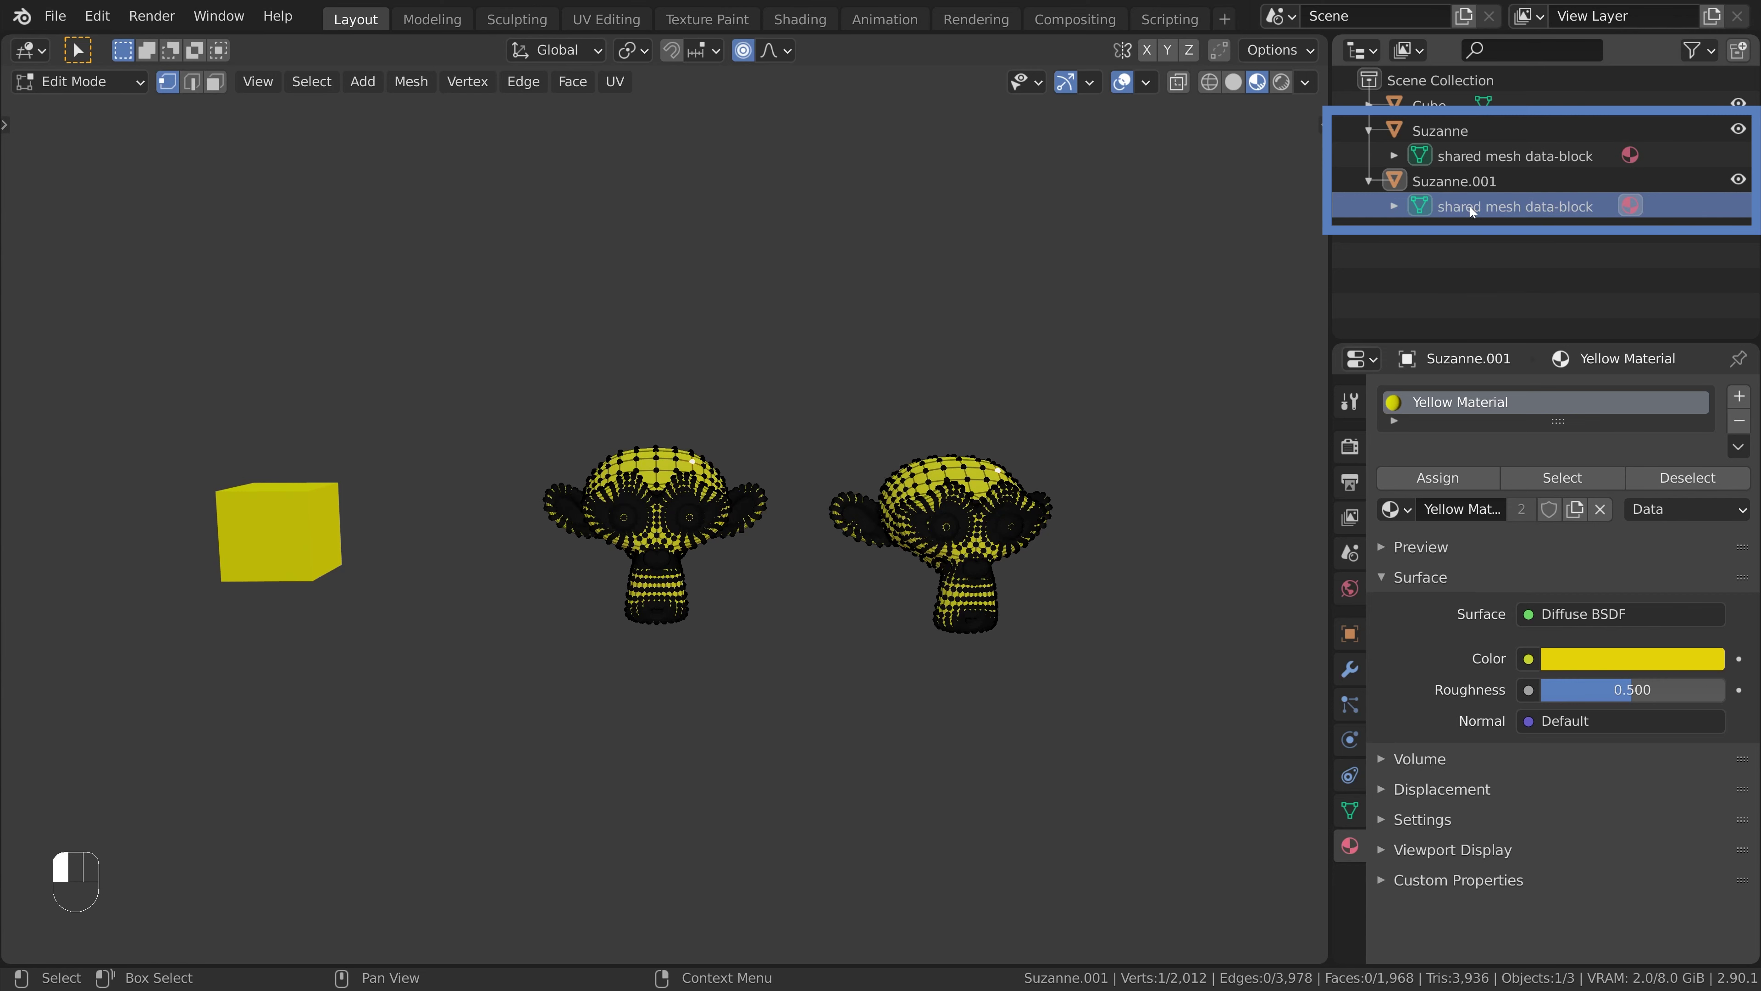
{"action": "left_click", "coordinate": [1569, 155]}
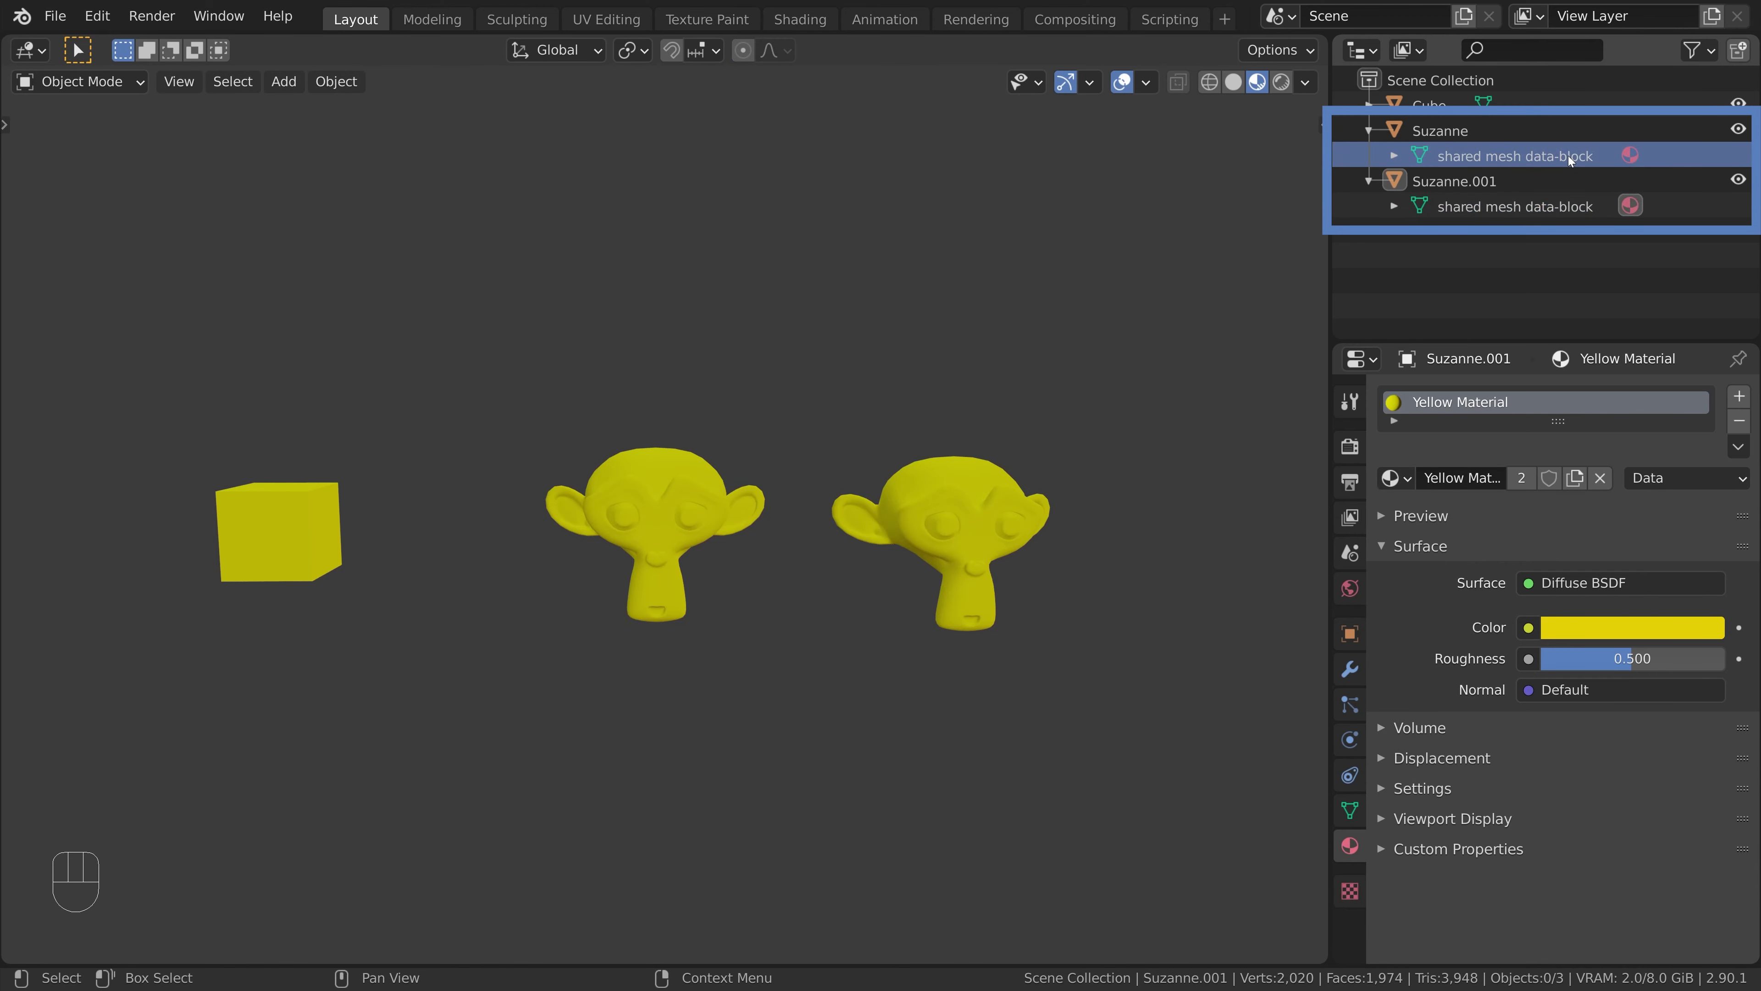
Rename the Yellow Material to 'shared material' in the Outliner.
{"action": "left_click", "coordinate": [1396, 205]}
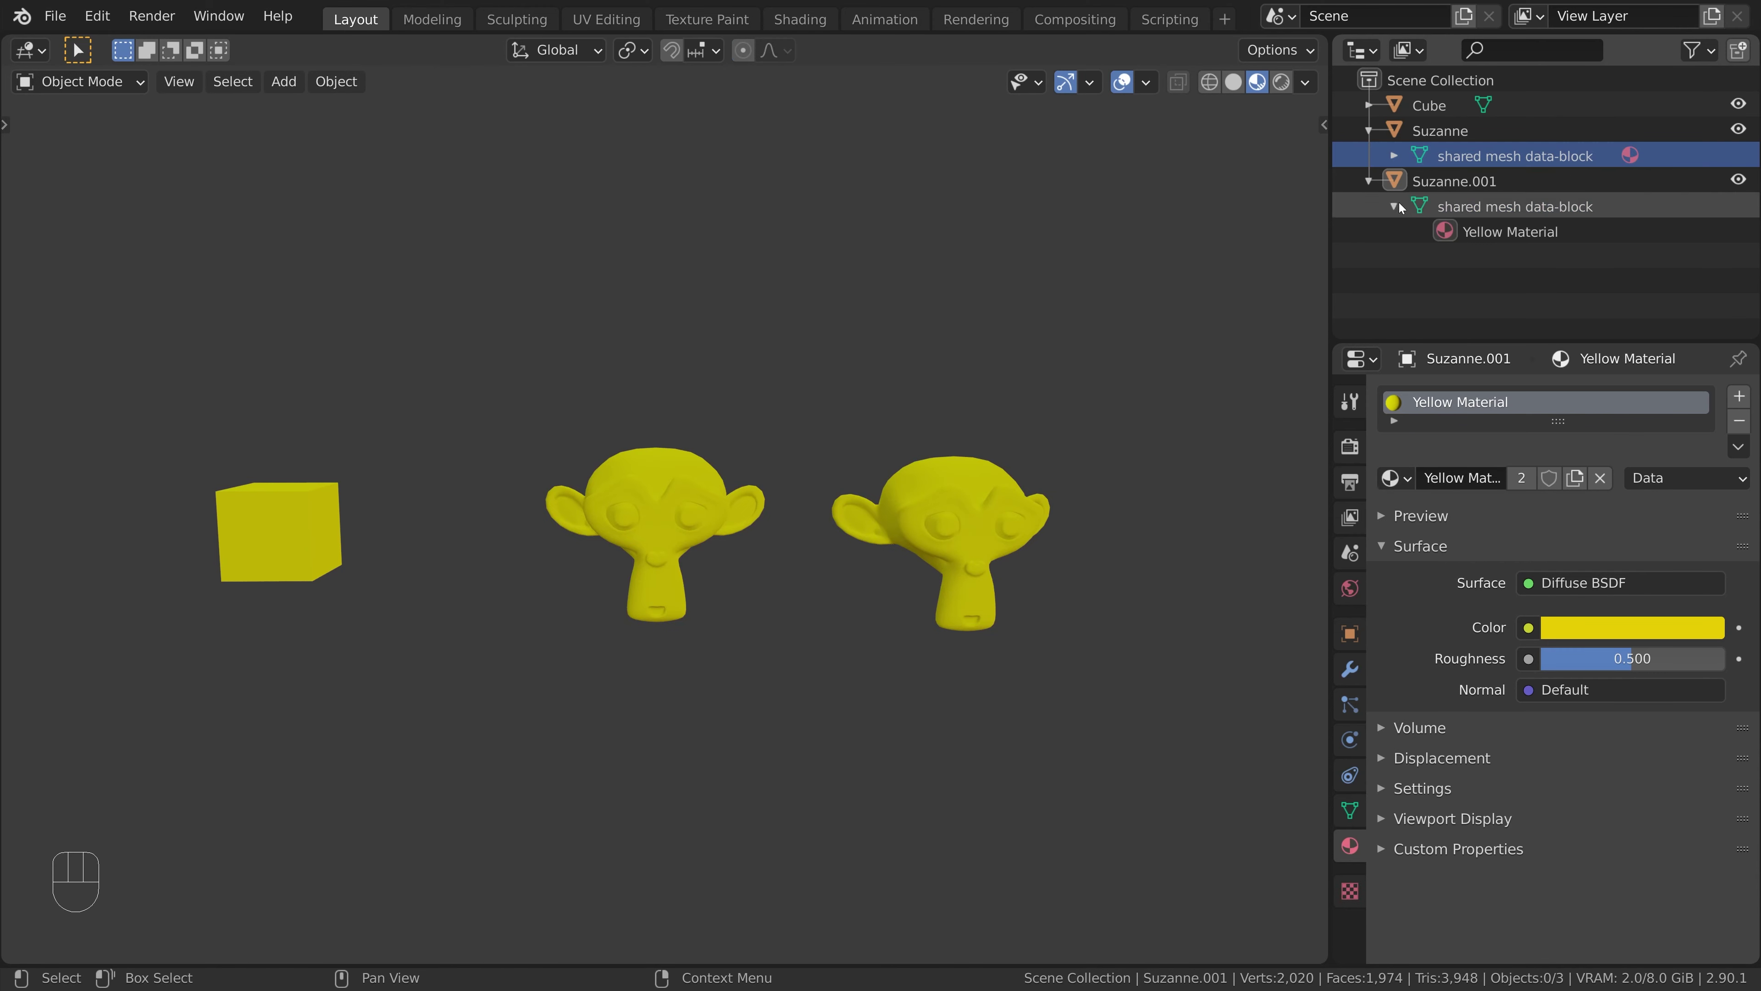
{"action": "left_click", "coordinate": [1396, 156]}
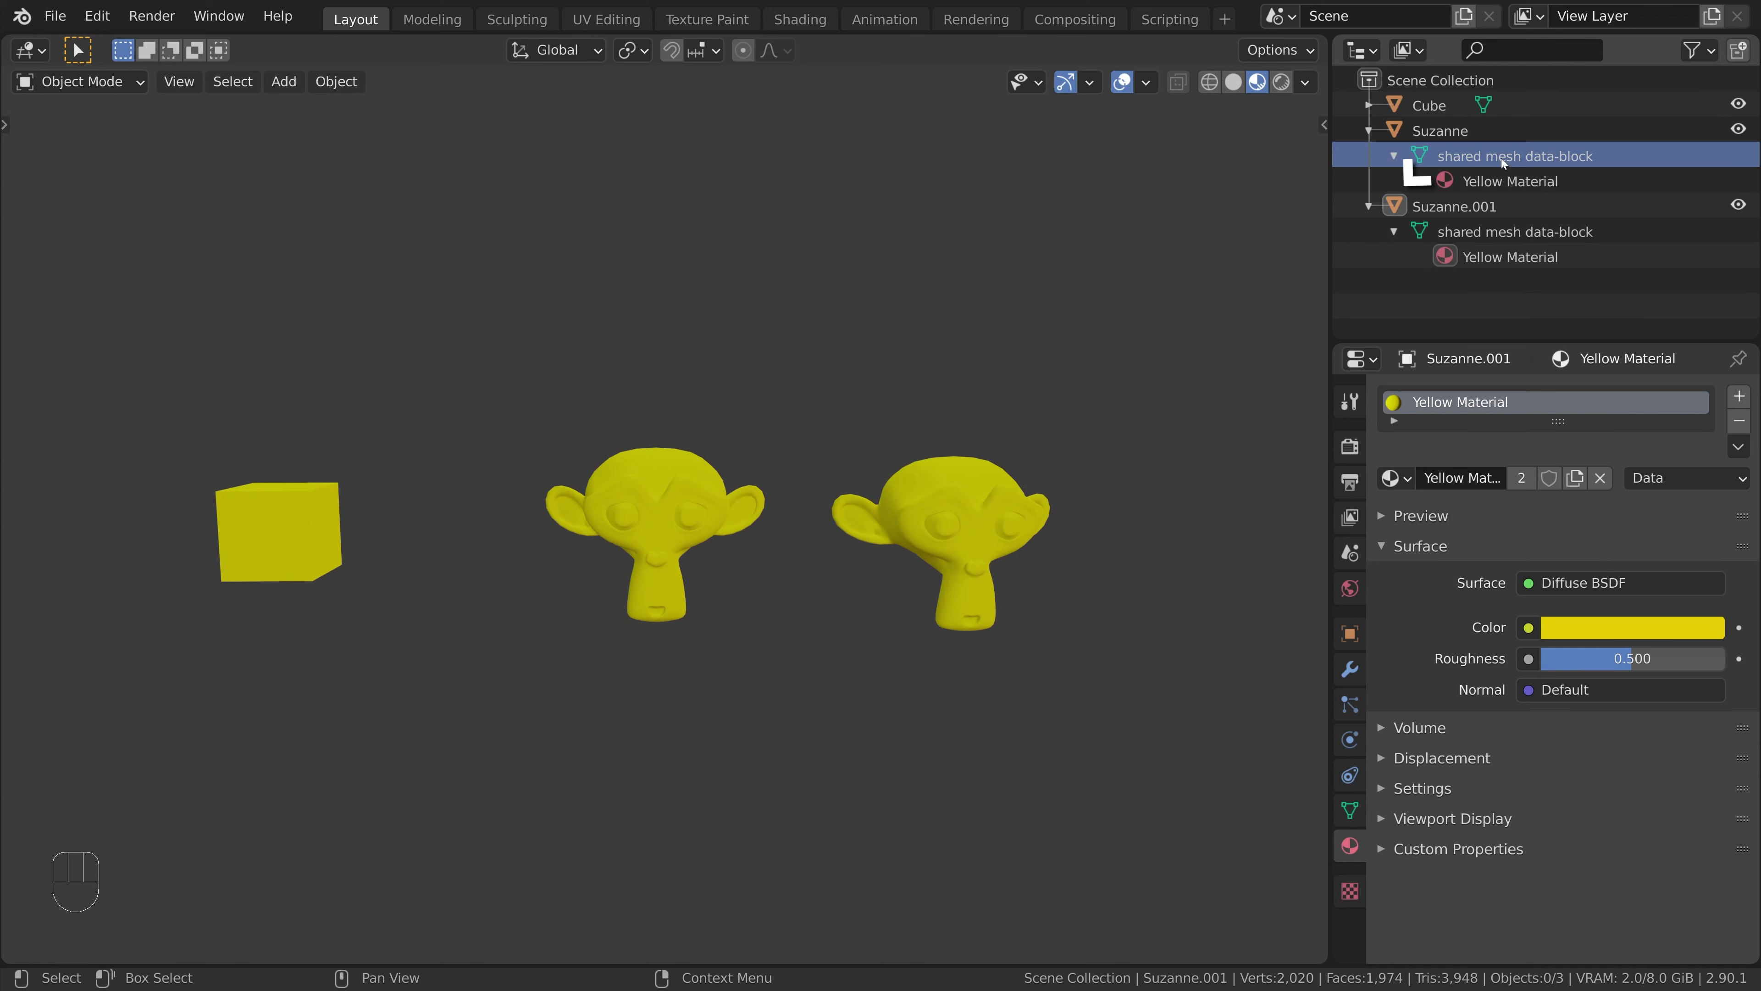
{"action": "left_click", "coordinate": [1516, 183]}
{"action": "double_click", "coordinate": [1516, 183]}
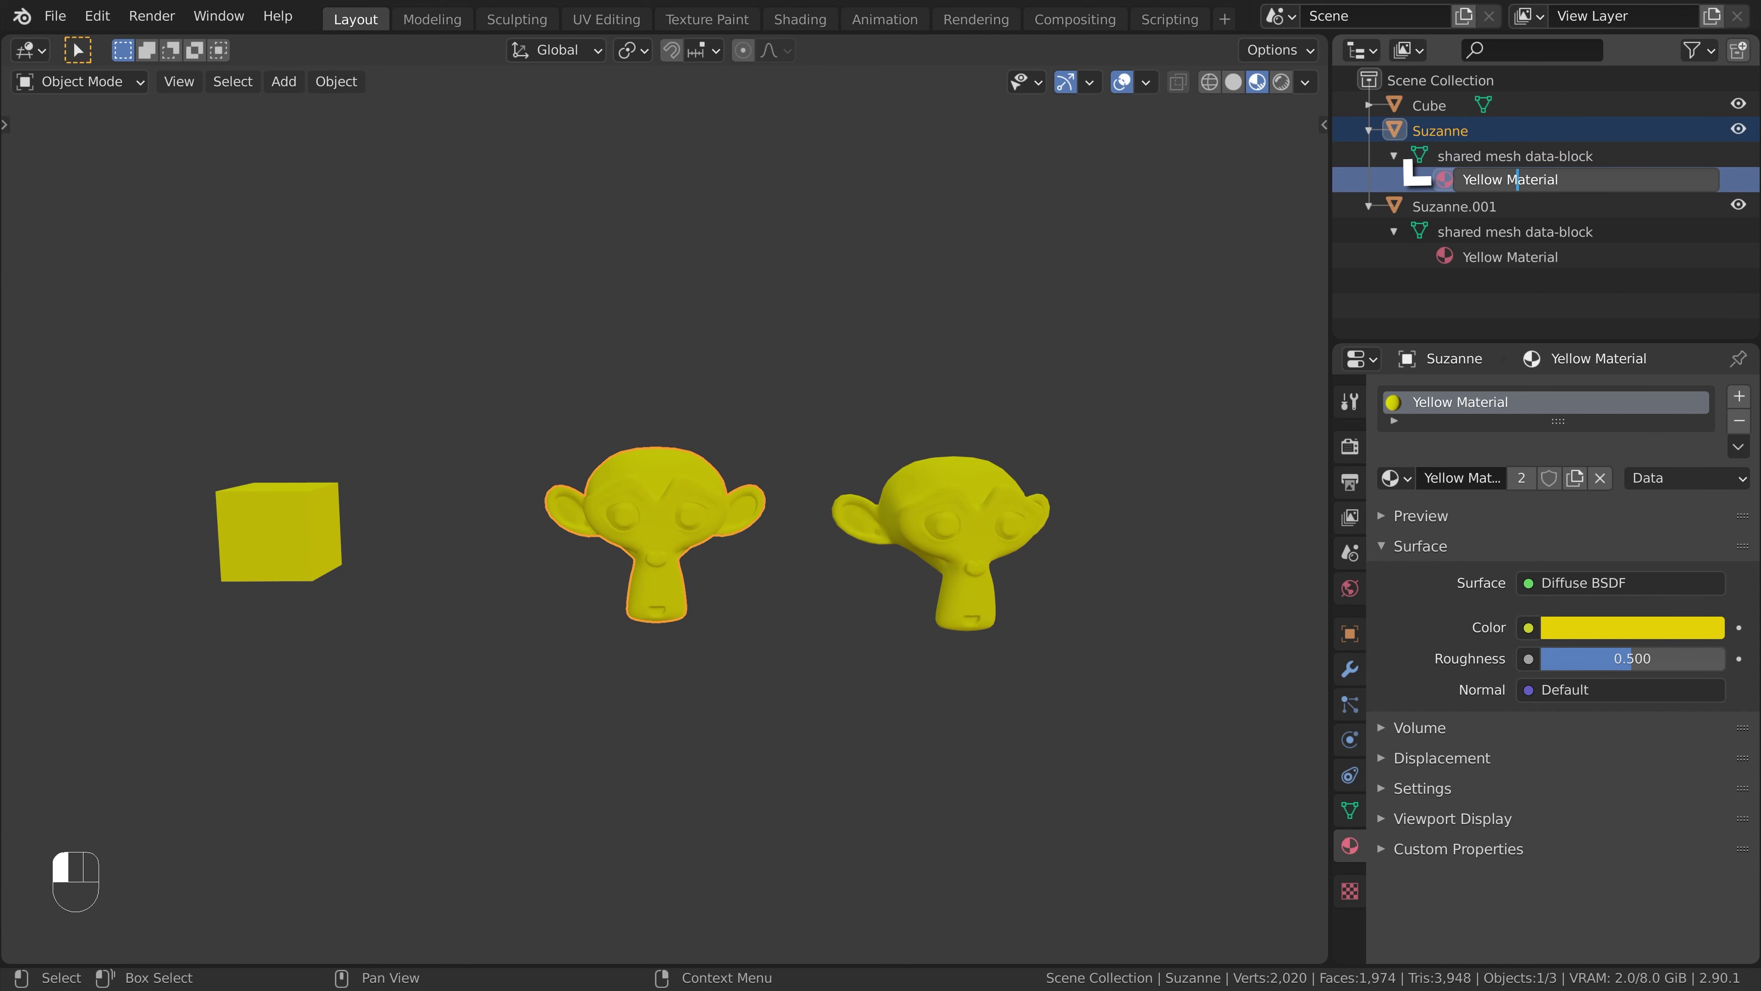
{"action": "key", "text": "End"}
{"action": "key", "text": "BackSpace"}
{"action": "key", "text": "BackSpace"}
{"action": "key", "text": "BackSpace"}
{"action": "key", "text": "BackSpace"}
{"action": "key", "text": "BackSpace"}
{"action": "key", "text": "BackSpace"}
{"action": "key", "text": "BackSpace"}
{"action": "key", "text": "BackSpace"}
{"action": "key", "text": "BackSpace"}
{"action": "key", "text": "BackSpace"}
{"action": "key", "text": "BackSpace"}
{"action": "key", "text": "BackSpace"}
{"action": "key", "text": "BackSpace"}
{"action": "key", "text": "BackSpace"}
{"action": "key", "text": "BackSpace"}
{"action": "type", "text": "share"}
{"action": "type", "text": "d material"}
{"action": "key", "text": "Return"}
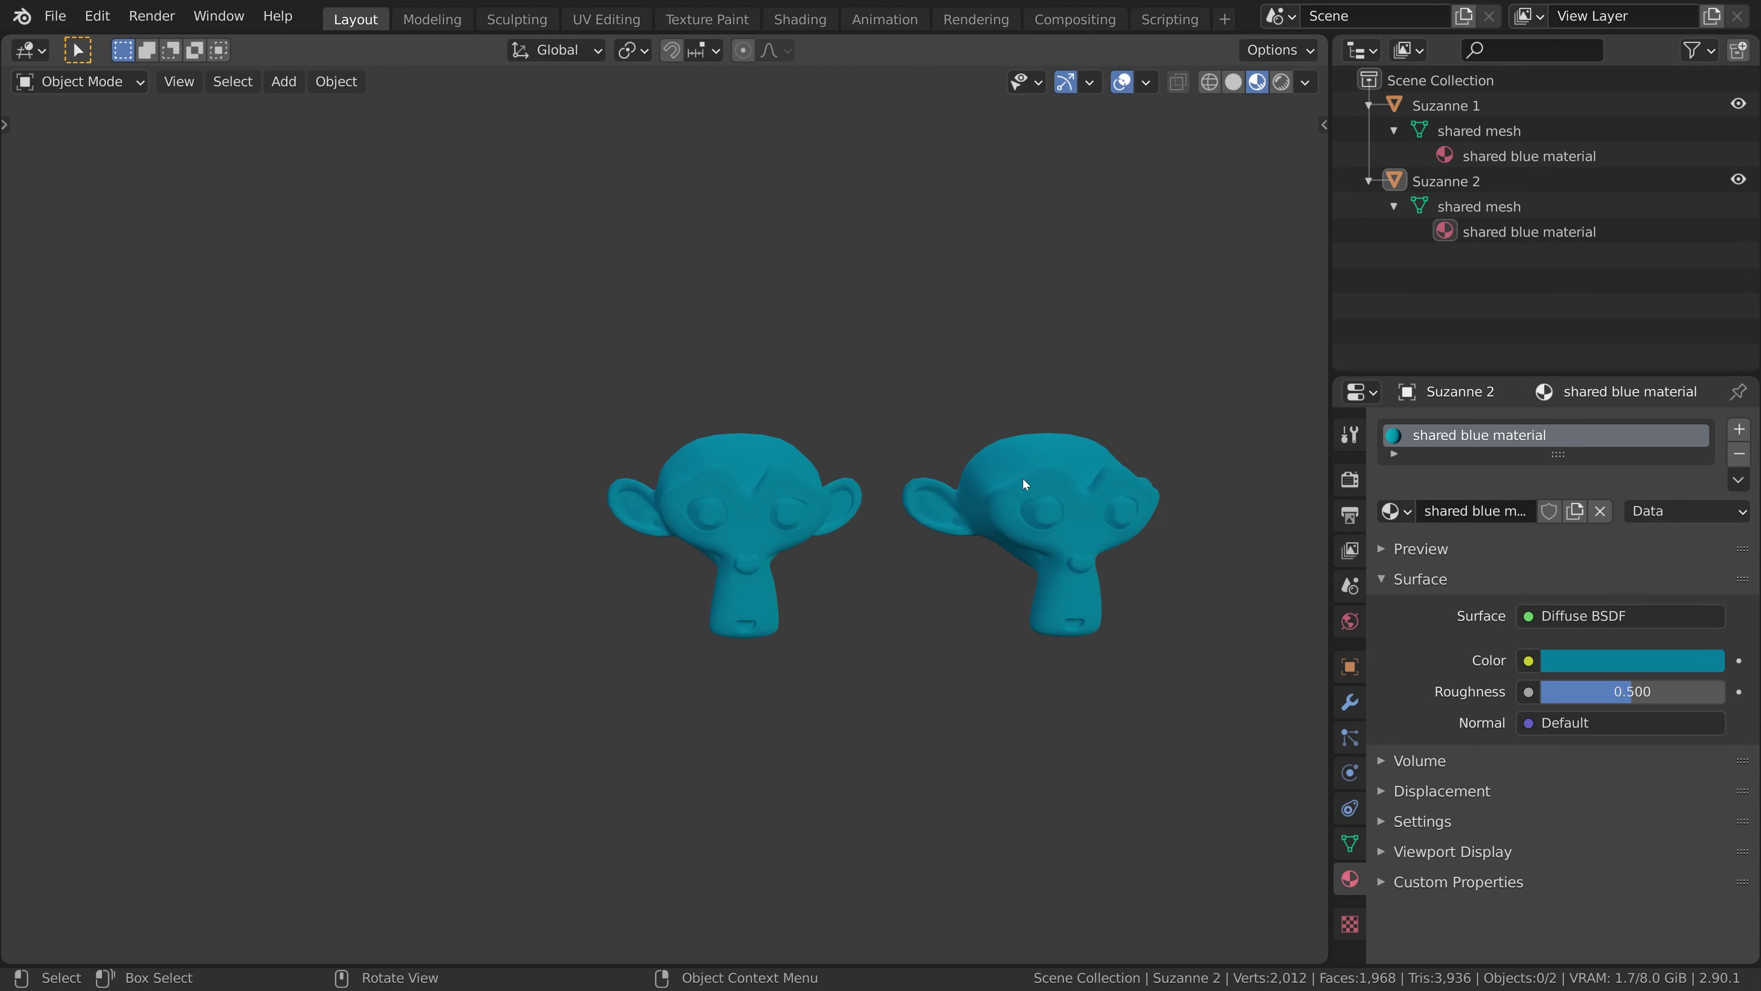
{"action": "left_click", "coordinate": [1035, 526]}
{"action": "key", "text": "Tab"}
{"action": "key", "text": "g"}
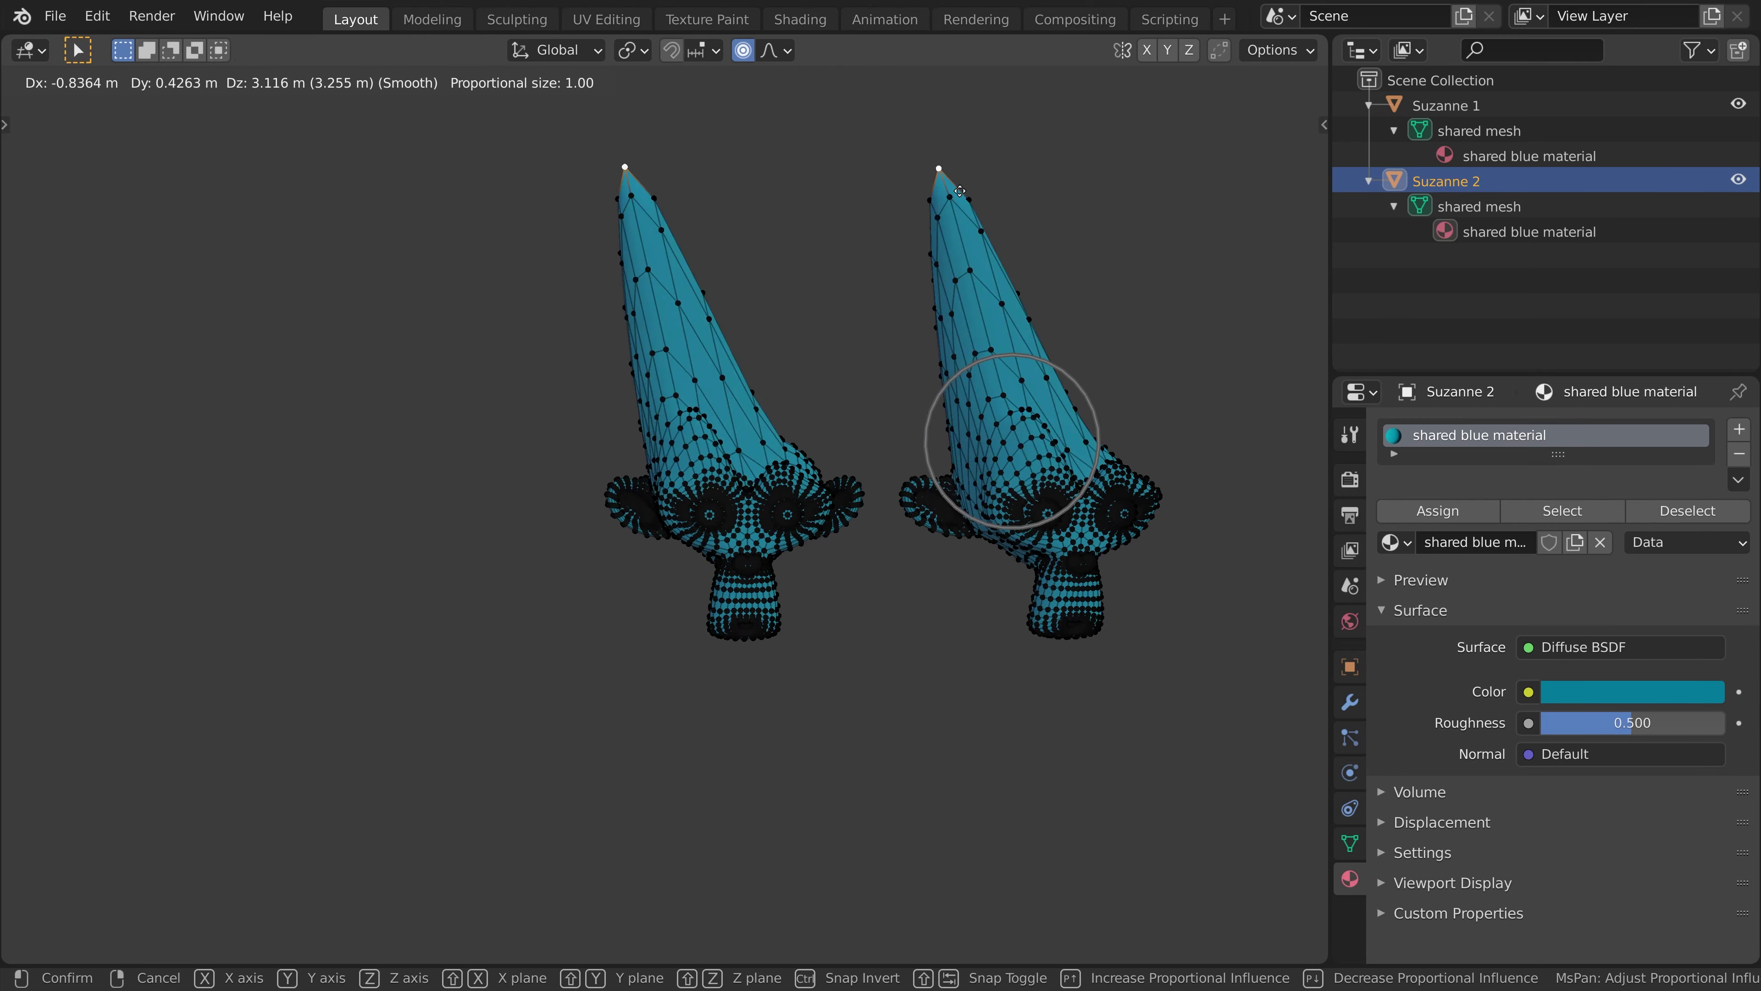
{"action": "key", "text": "Escape"}
{"action": "key", "text": "Tab"}
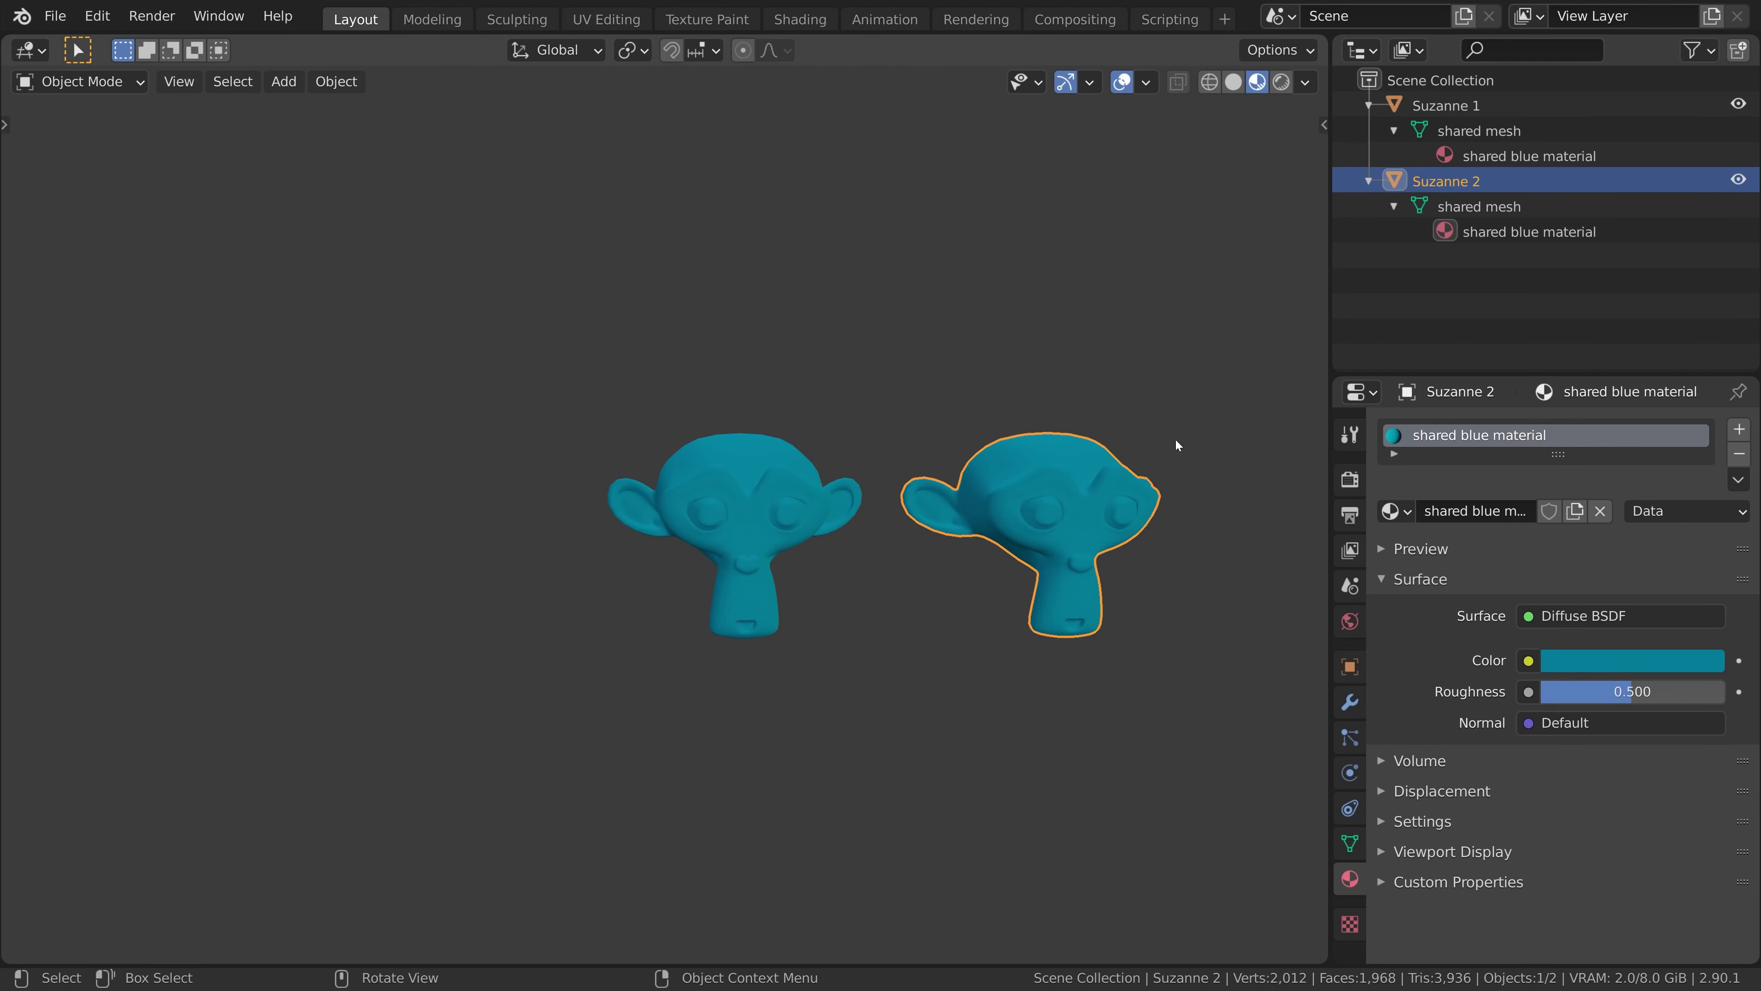
Set Suzanne 2's material link to Object instead of mesh data.
{"action": "left_click", "coordinate": [1175, 419]}
{"action": "left_click", "coordinate": [1135, 500]}
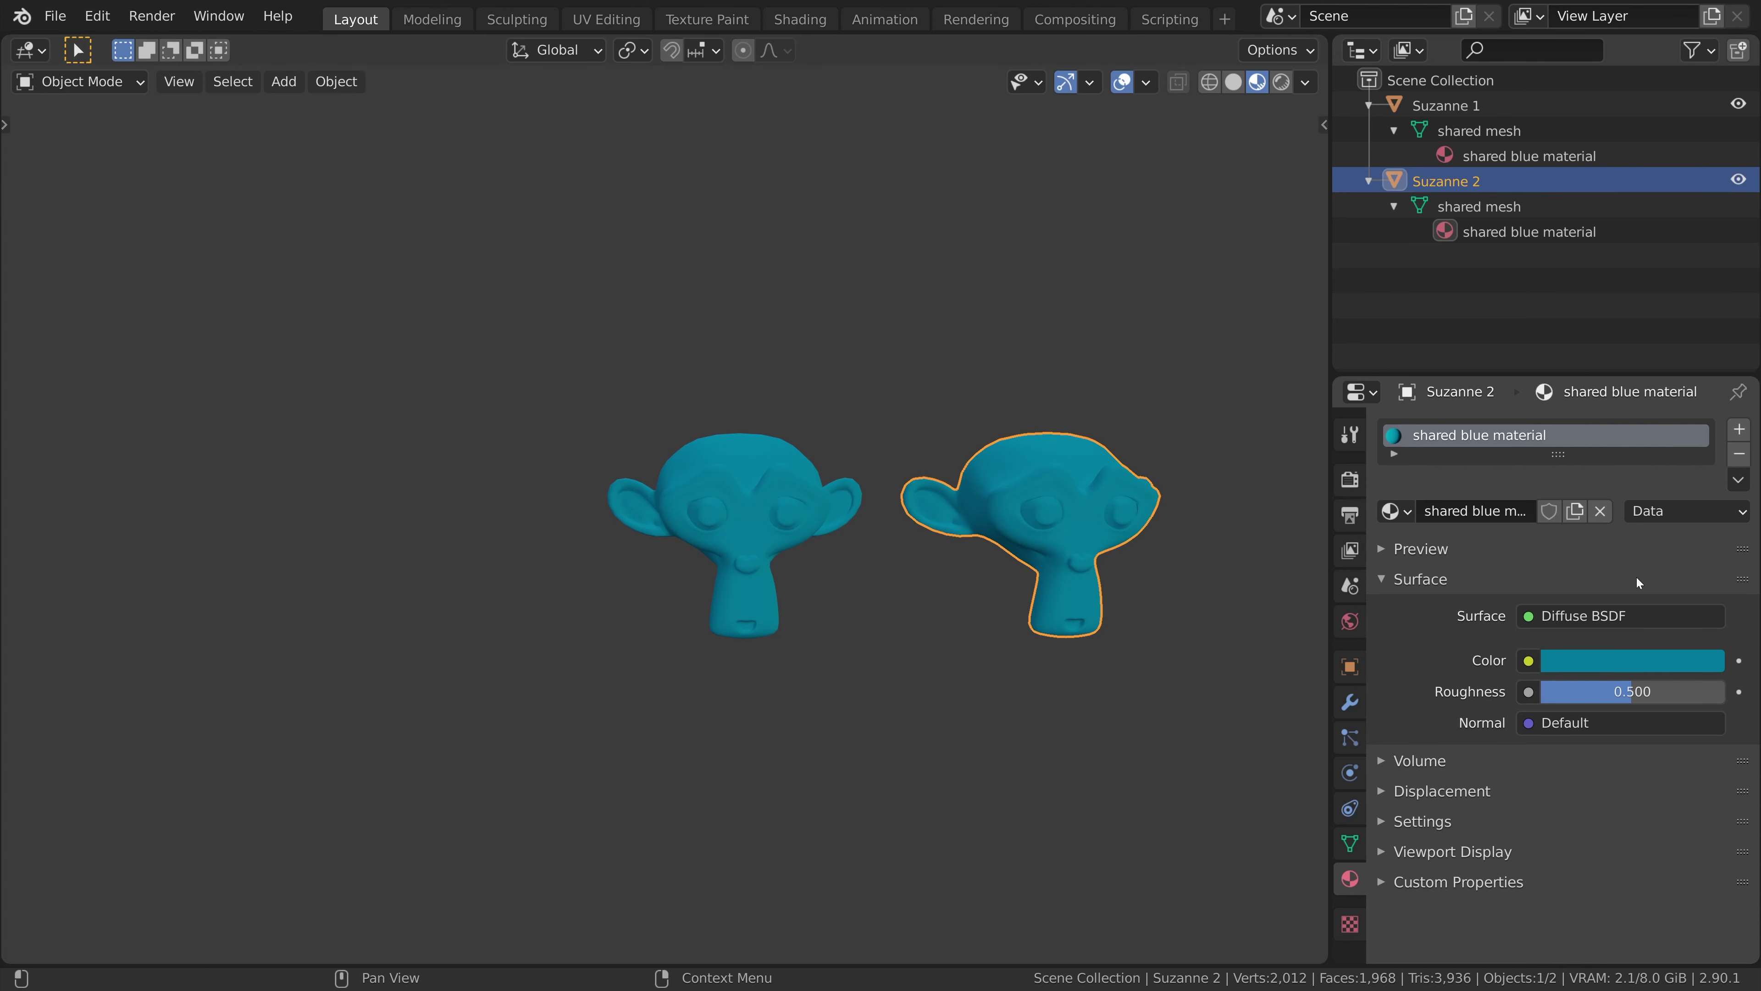
{"action": "left_click", "coordinate": [1731, 517]}
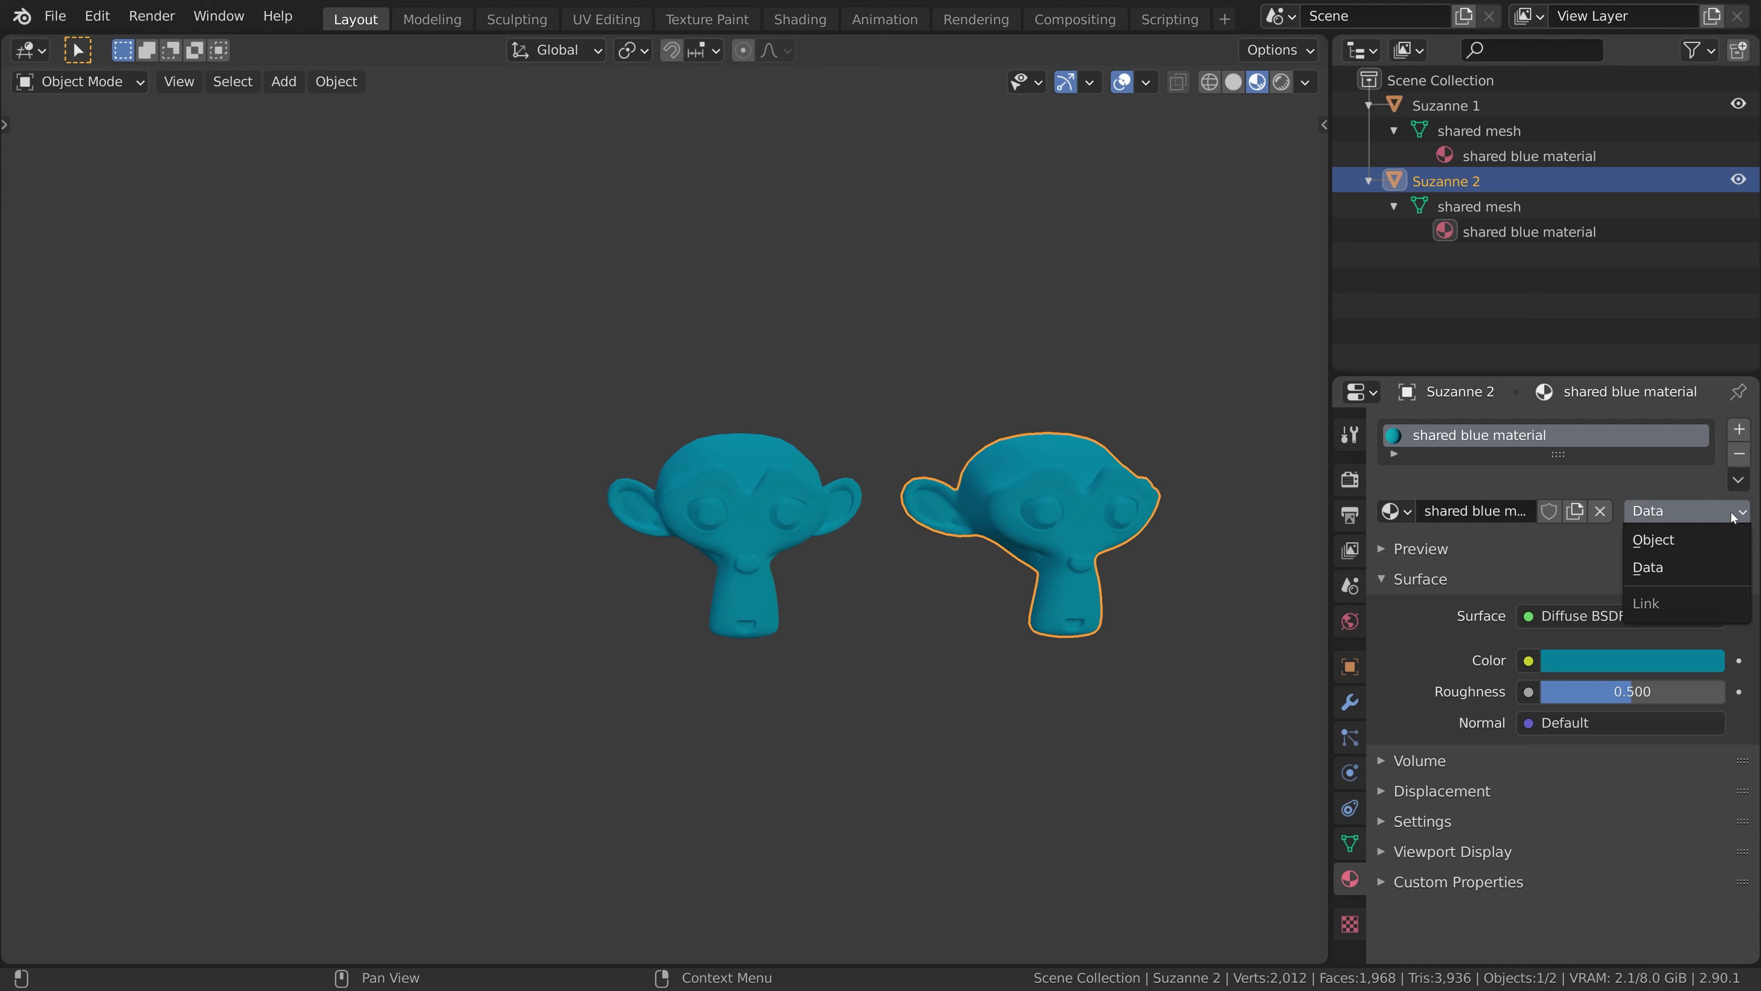
{"action": "left_click", "coordinate": [1713, 545]}
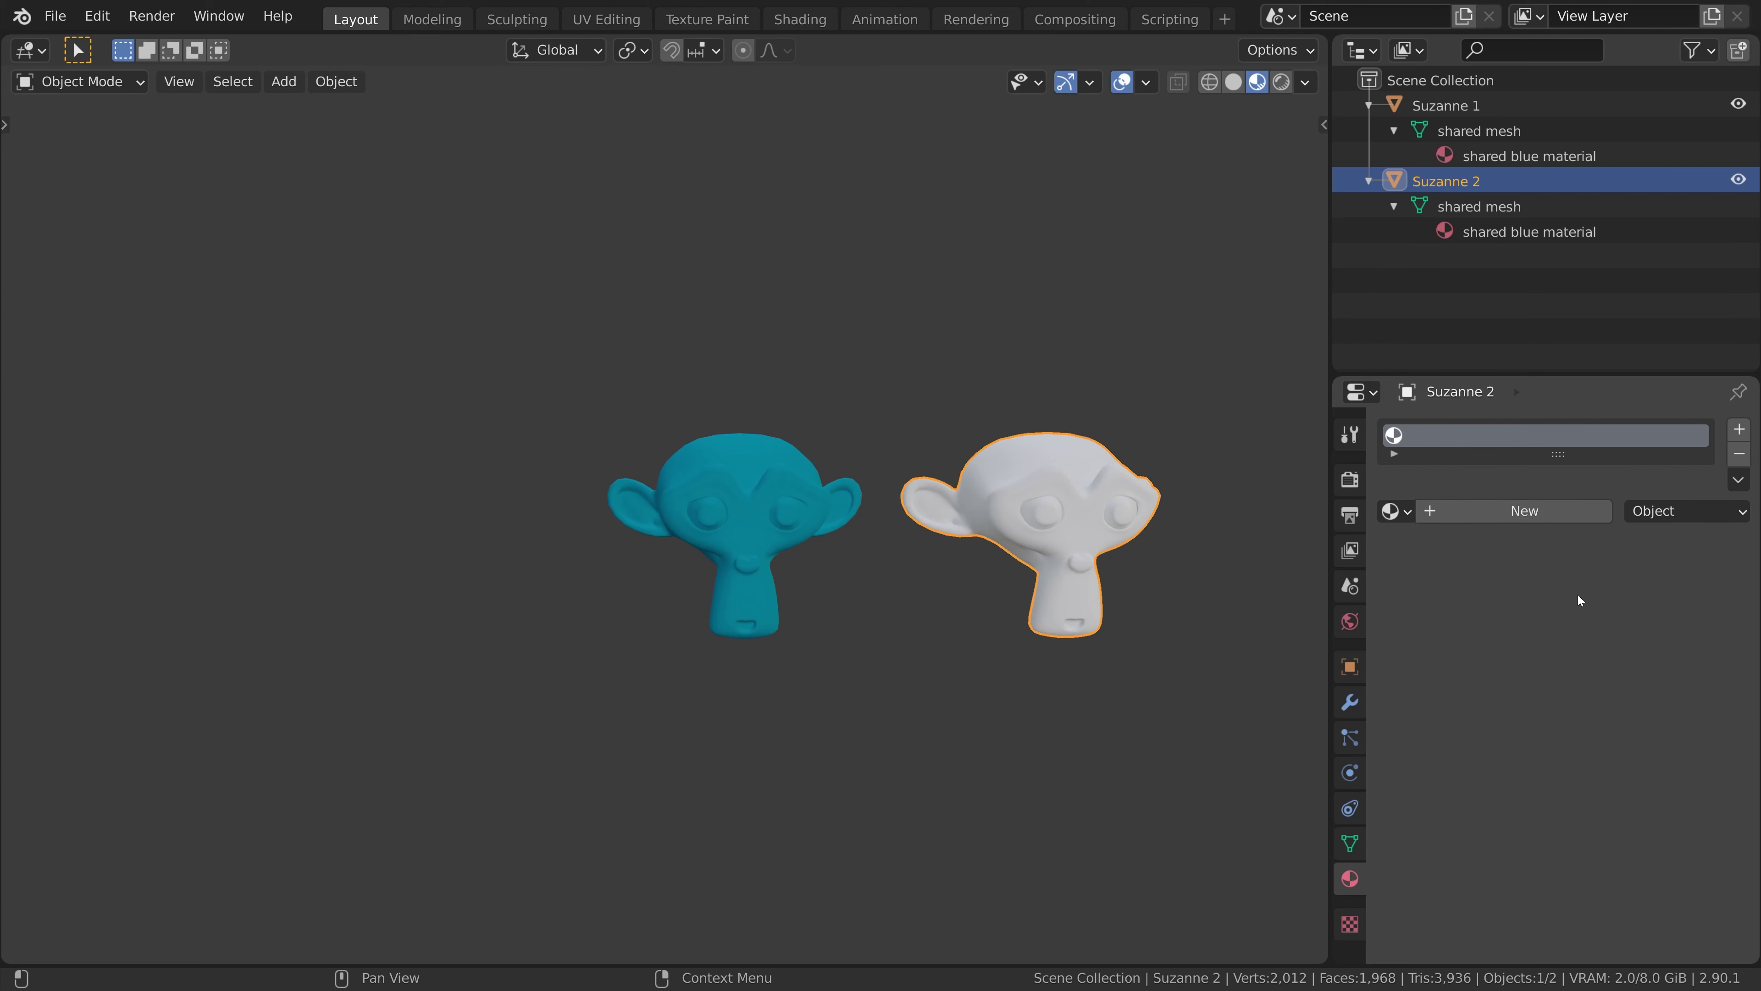
Create a new bright green material for Suzanne 2 and name it 'Green'.
{"action": "left_click", "coordinate": [1543, 512]}
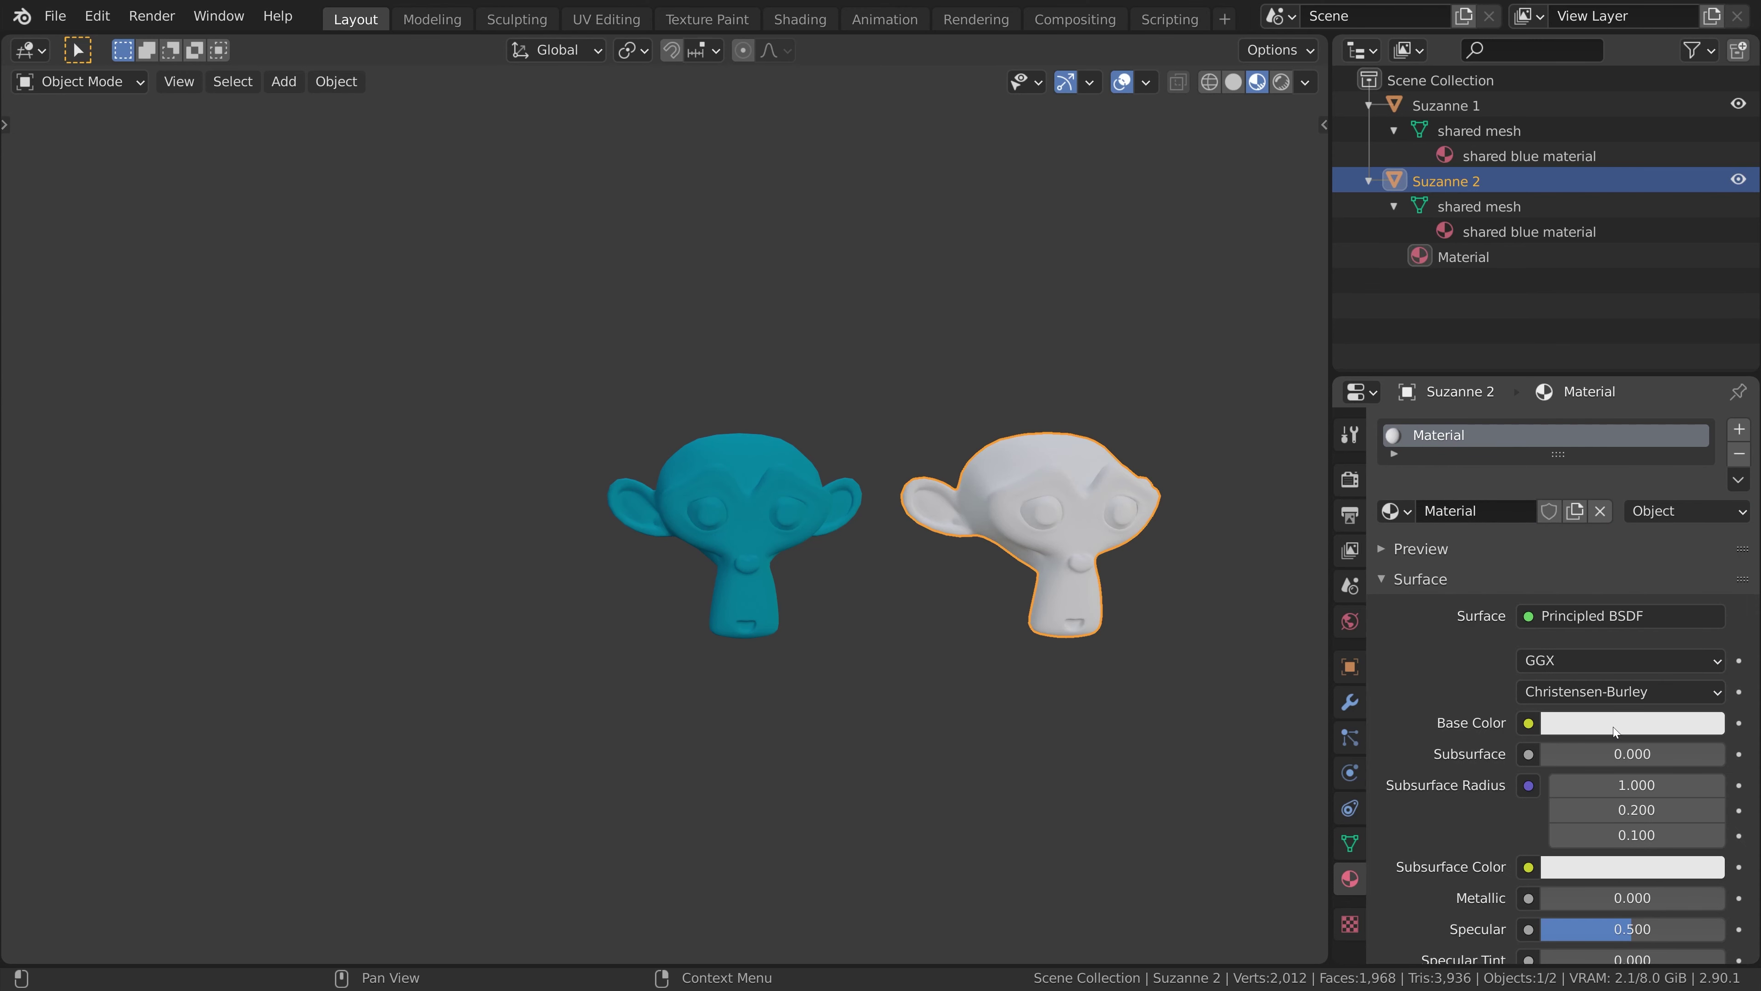
{"action": "left_click", "coordinate": [1628, 724]}
{"action": "left_click", "coordinate": [1512, 407]}
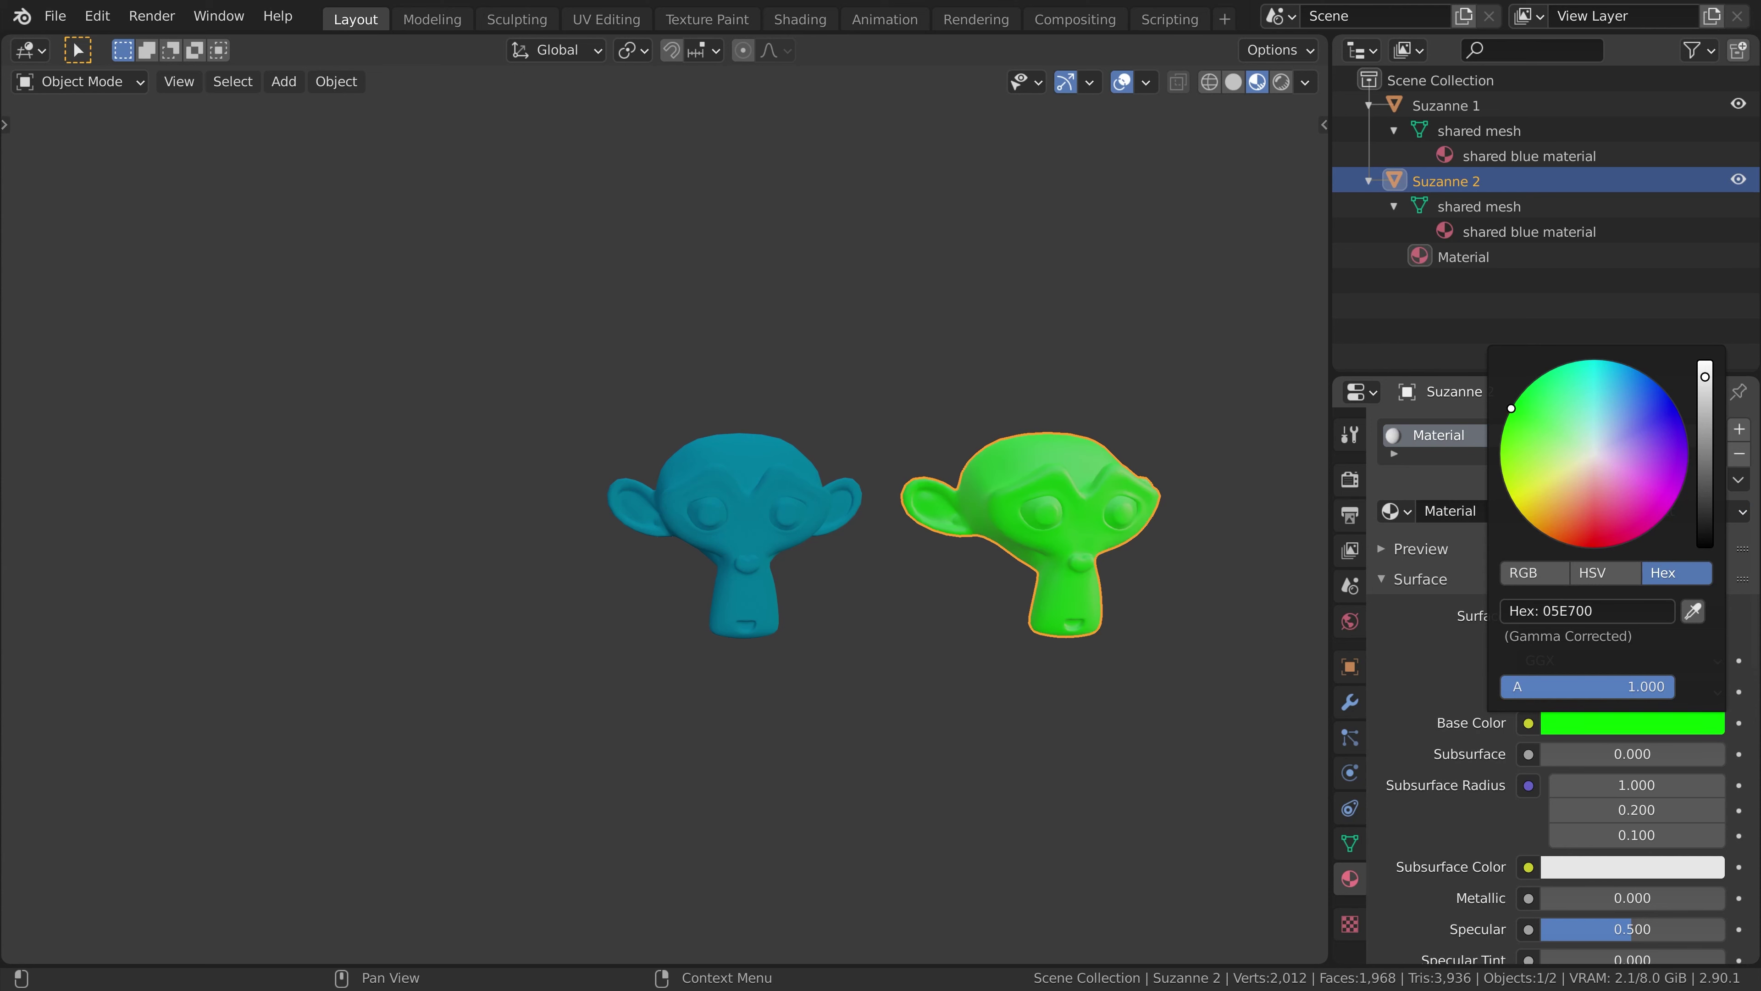
{"action": "type", "text": "Green"}
{"action": "key", "text": "Return"}
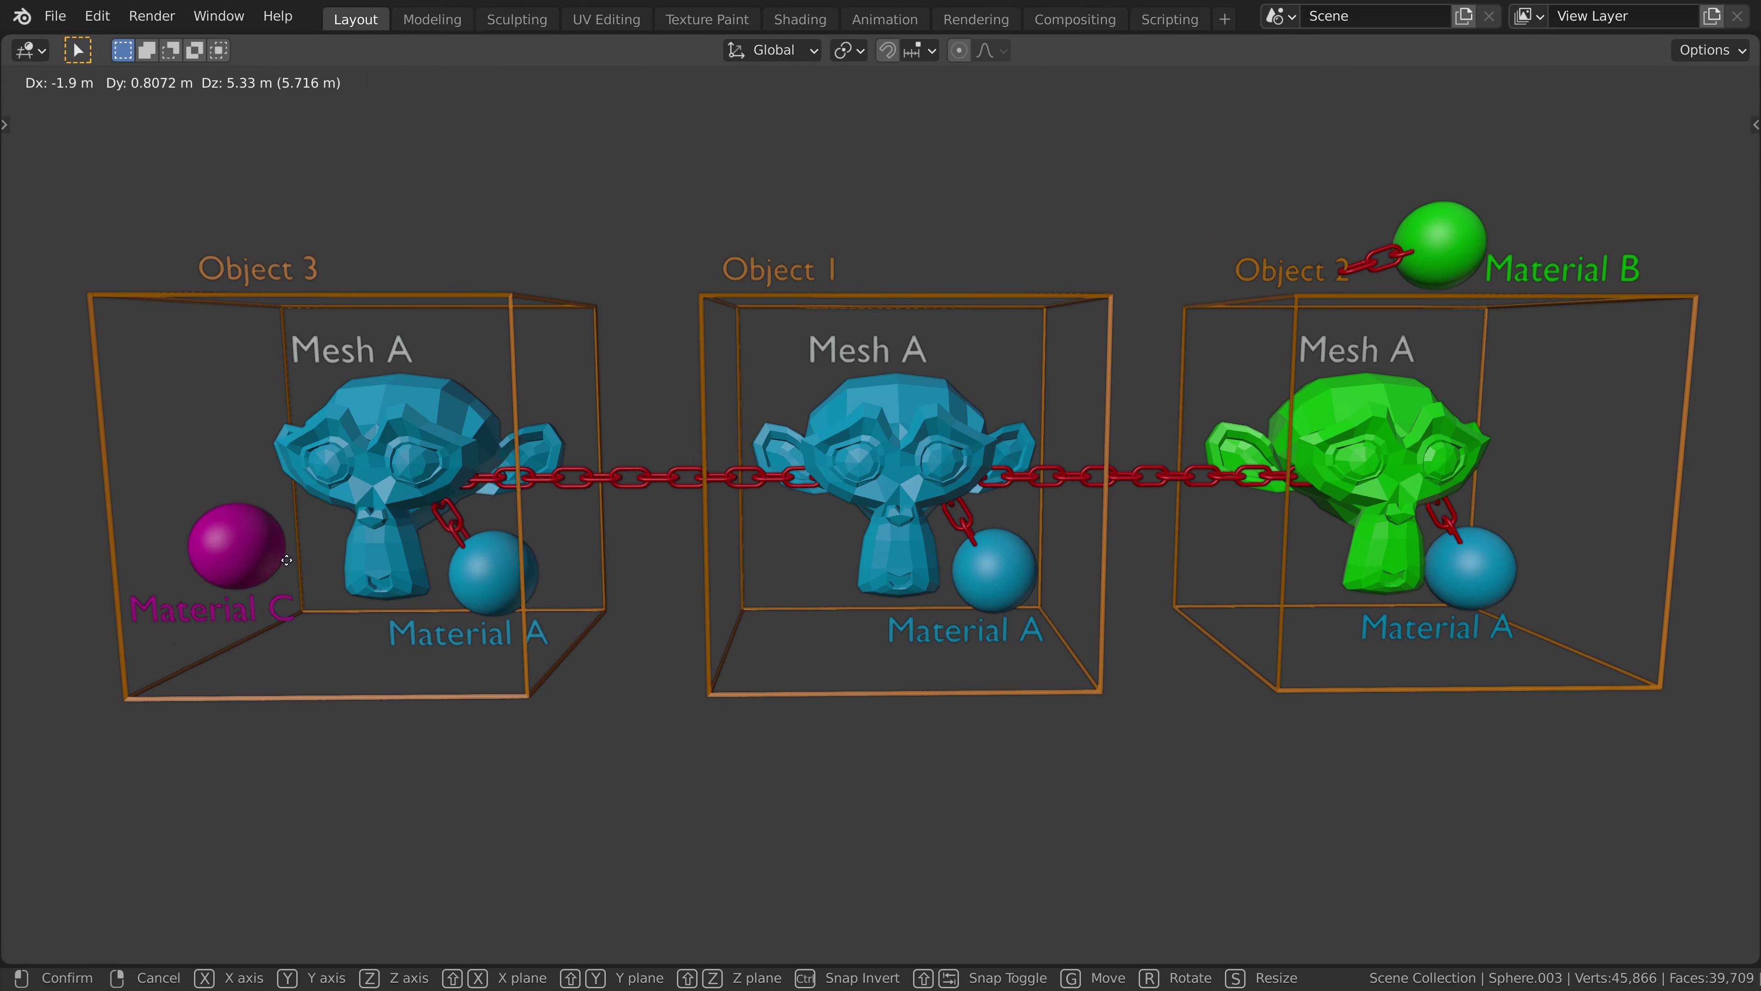
{"action": "left_click", "coordinate": [412, 482]}
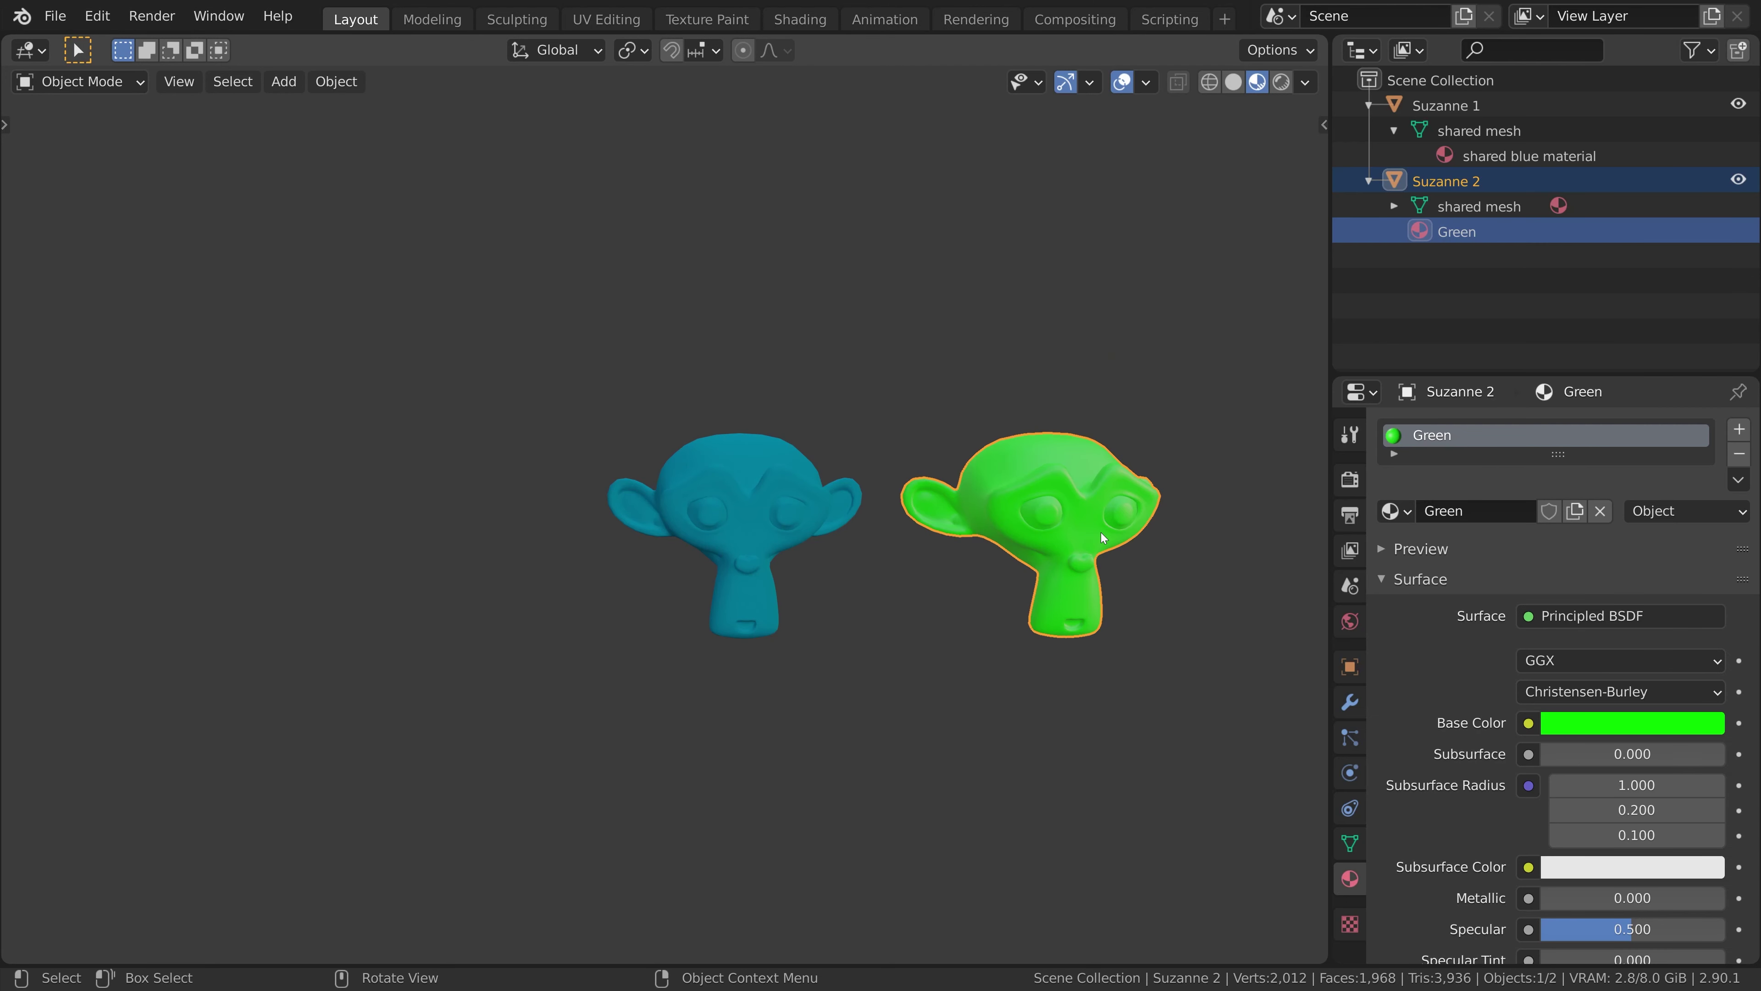
Switch Suzanne 2 between the mesh's shared blue material and its Green material in the Outliner.
{"action": "left_click", "coordinate": [1559, 204]}
{"action": "left_click", "coordinate": [1422, 231]}
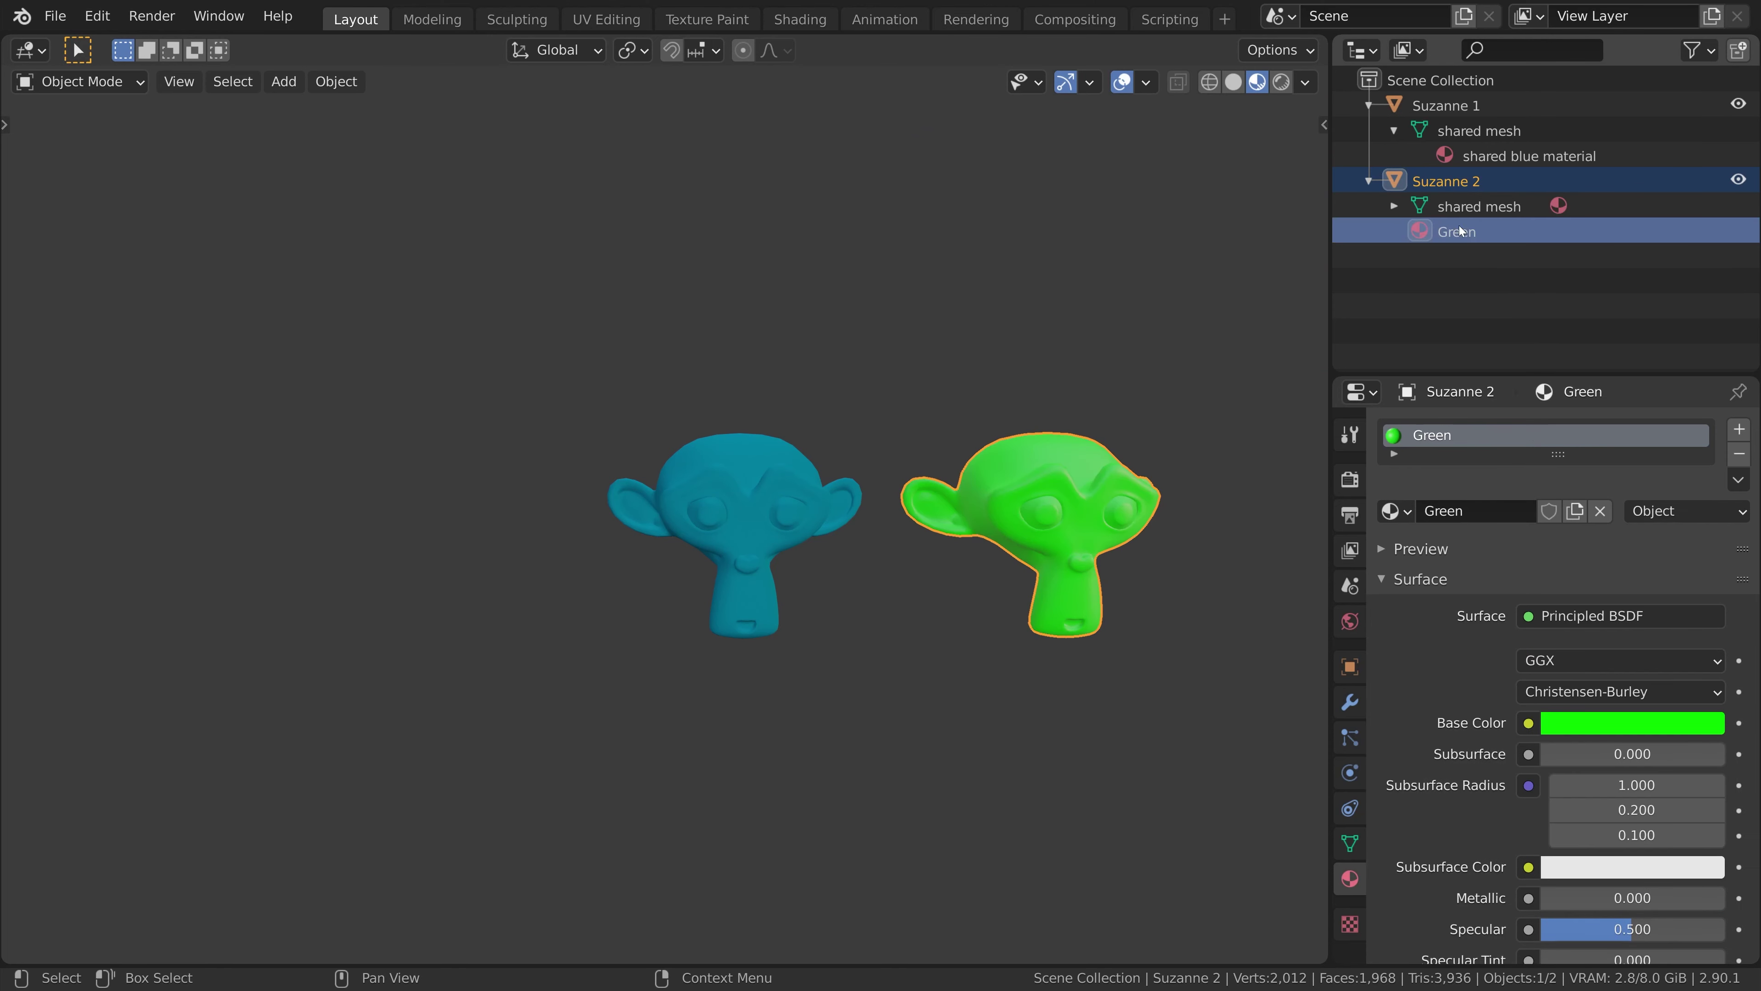
{"action": "left_click", "coordinate": [1560, 205]}
{"action": "left_click", "coordinate": [1436, 232]}
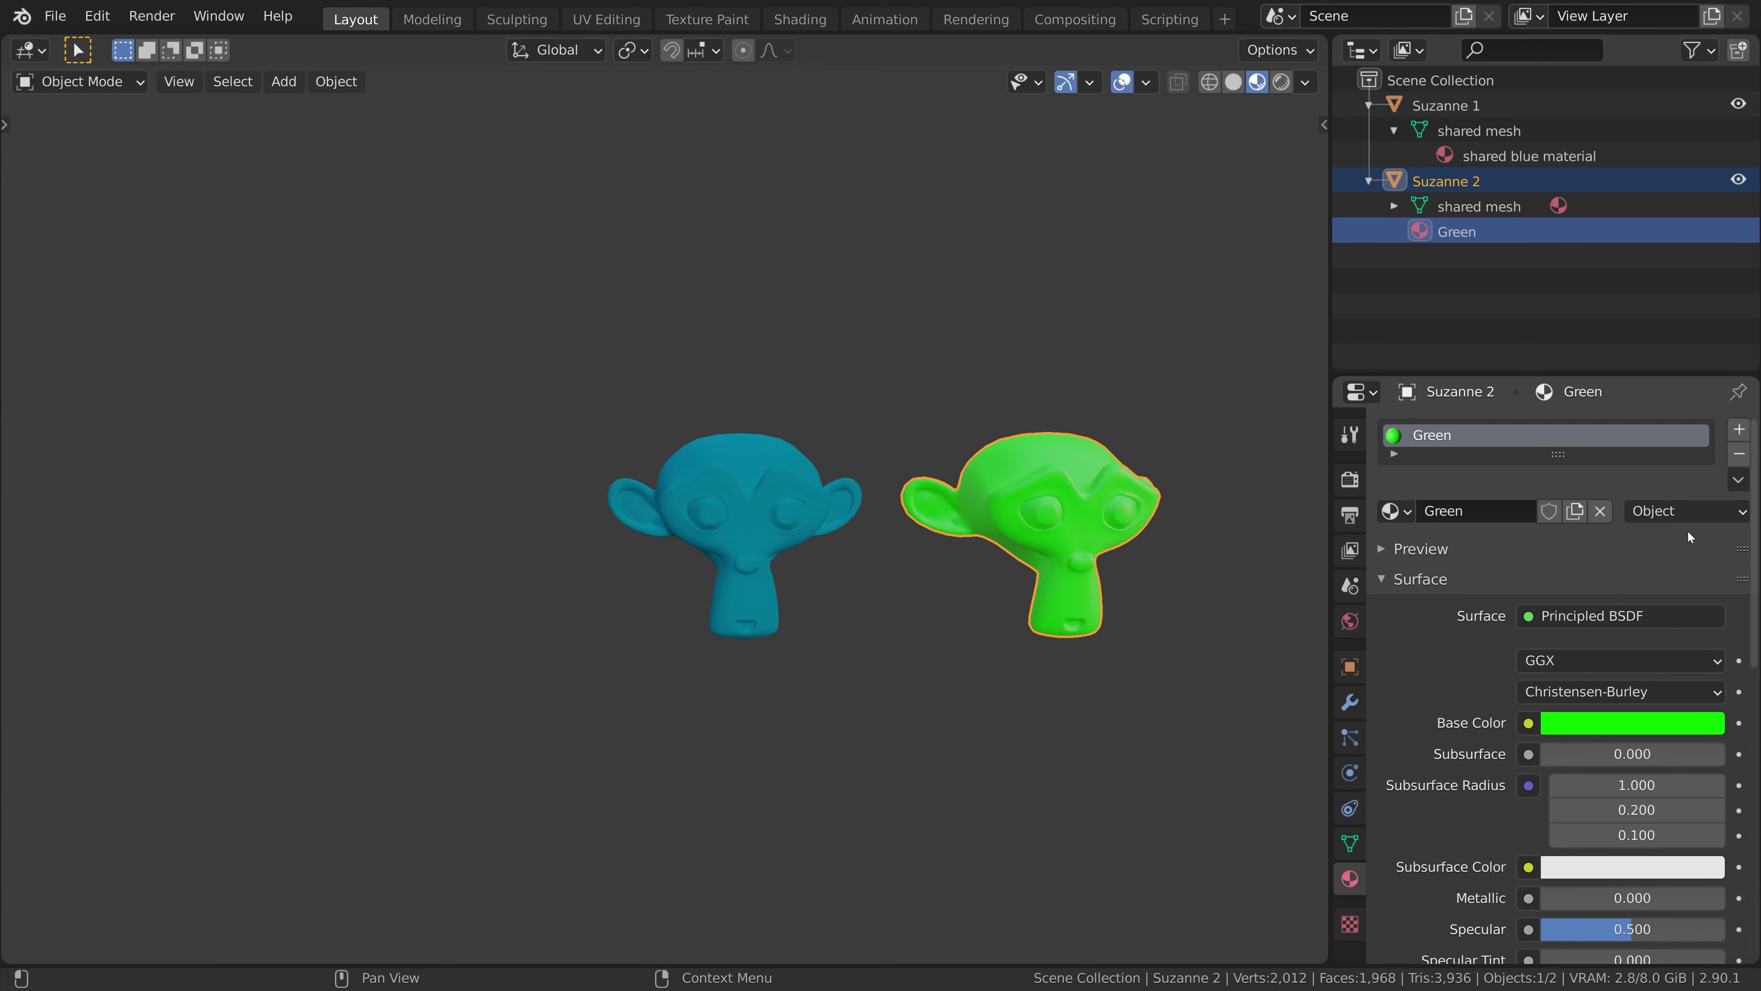
Toggle the material Link between Data (blue) and Object (green) for Suzanne 2.
{"action": "left_click", "coordinate": [1702, 509]}
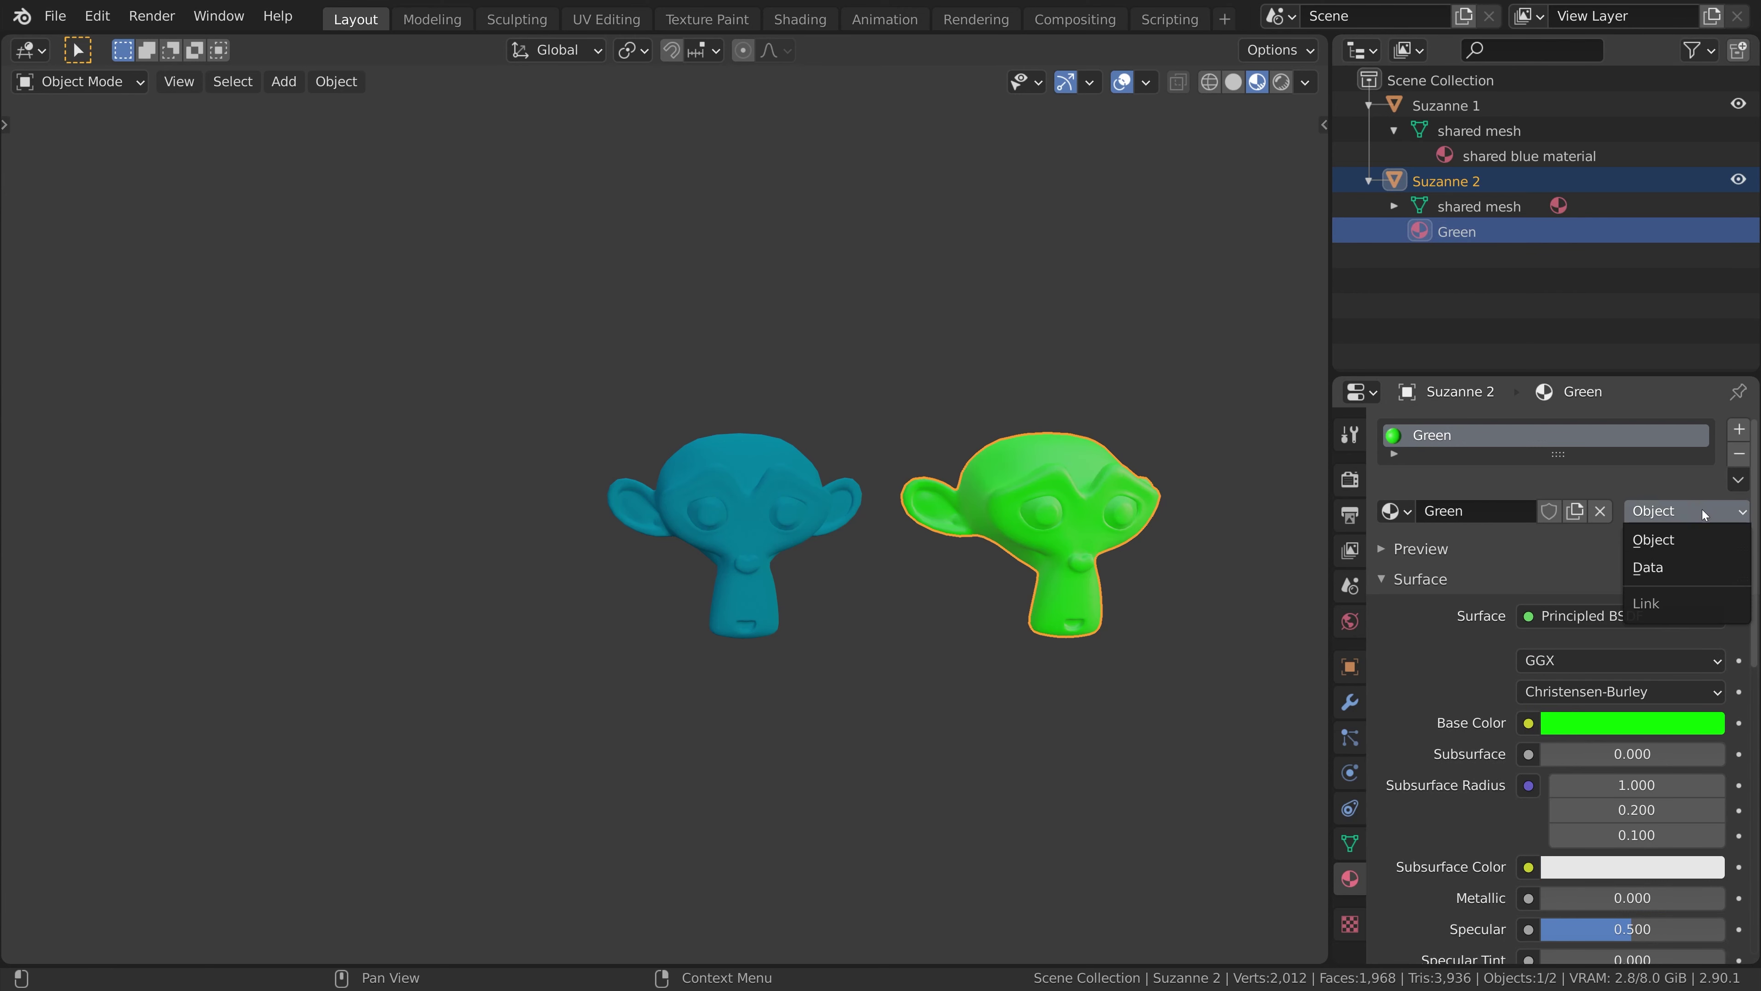
{"action": "left_click", "coordinate": [1693, 563]}
{"action": "left_click", "coordinate": [1702, 510]}
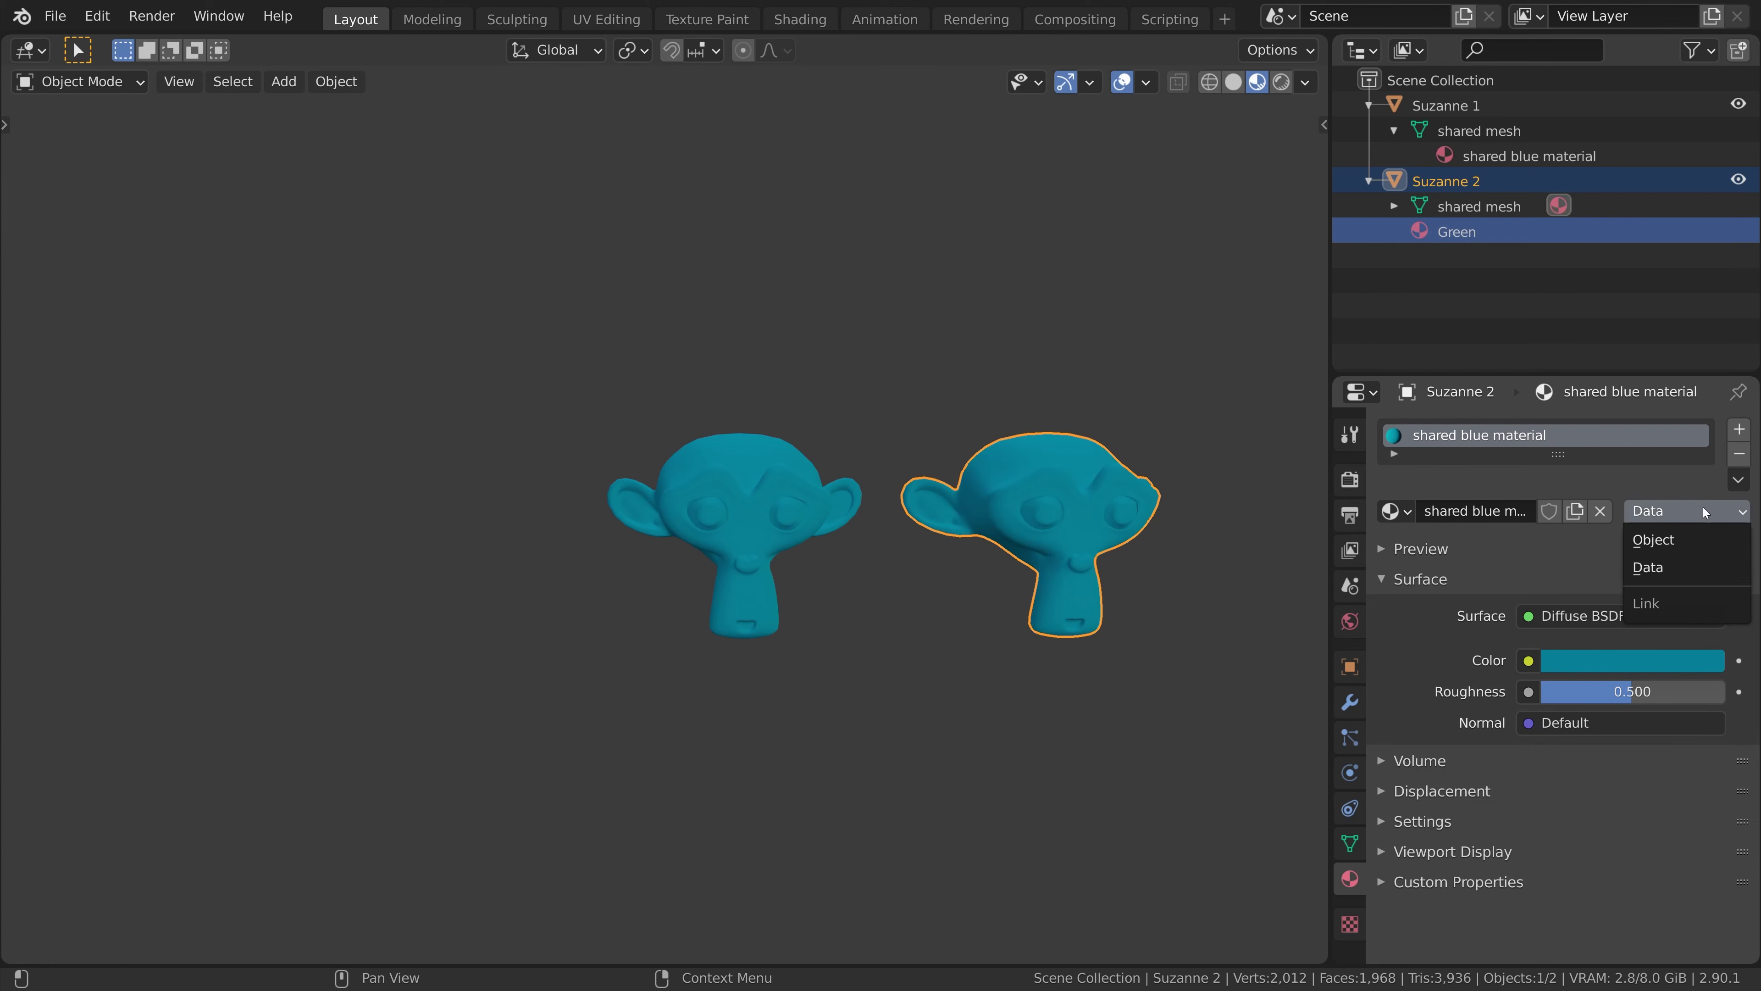
{"action": "left_click", "coordinate": [1696, 537]}
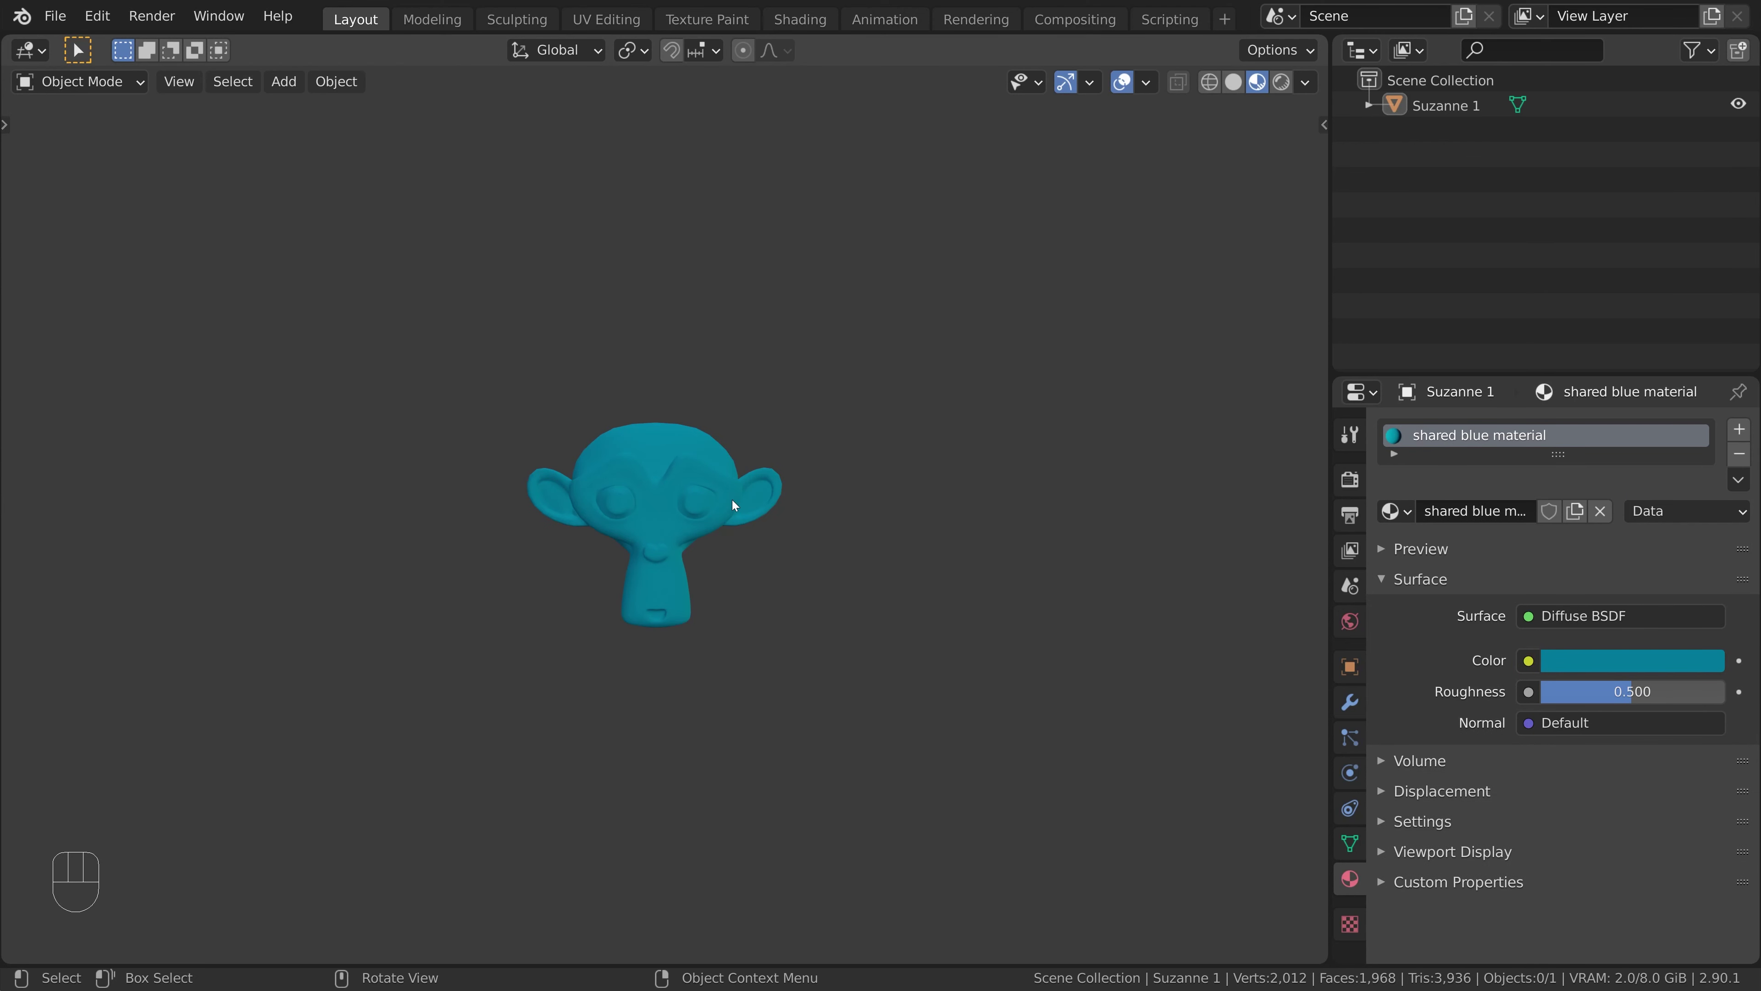
Make three Alt+D linked duplicates of Suzanne 1, placed around the scene.
{"action": "left_click", "coordinate": [684, 502]}
{"action": "key", "text": "alt+d"}
{"action": "left_click", "coordinate": [1085, 272]}
{"action": "key", "text": "alt+d"}
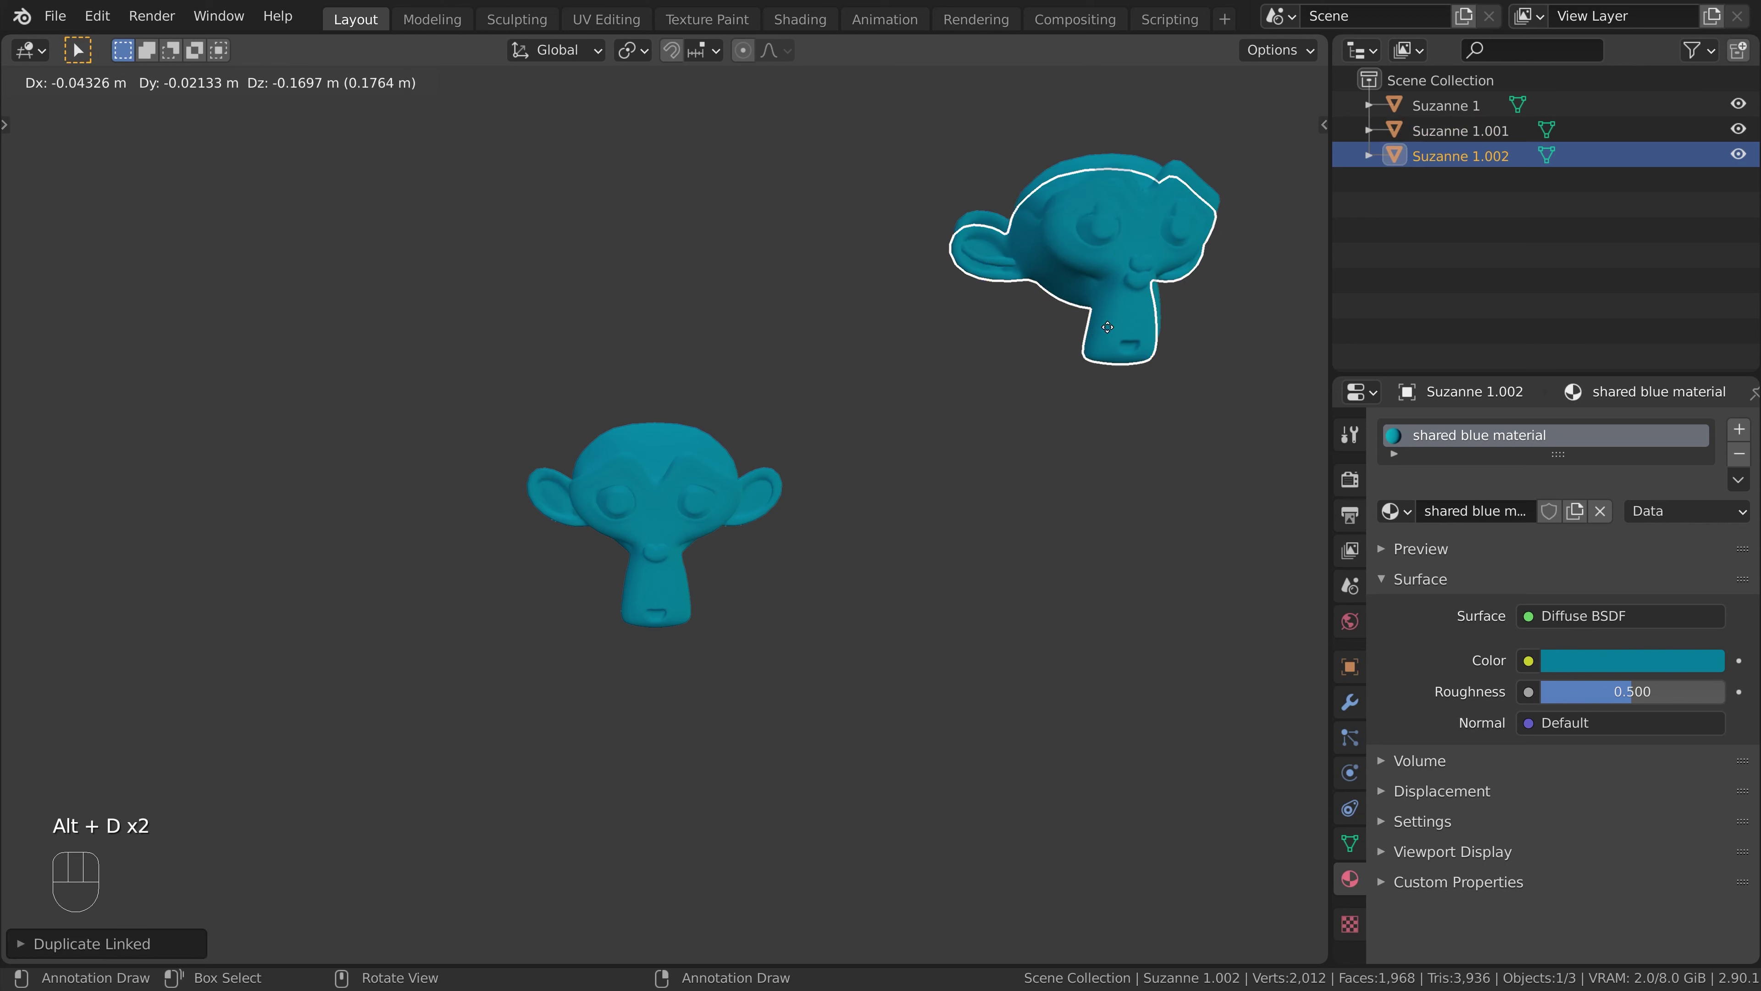
{"action": "left_click", "coordinate": [992, 523]}
{"action": "key", "text": "alt+d"}
{"action": "left_click", "coordinate": [875, 746]}
Add three more linked duplicates, through Suzanne 1.006, placed at the bottom, left and top-left.
{"action": "key", "text": "alt+d"}
{"action": "left_click", "coordinate": [462, 804]}
{"action": "key", "text": "alt+d"}
{"action": "left_click", "coordinate": [244, 571]}
{"action": "key", "text": "alt+d"}
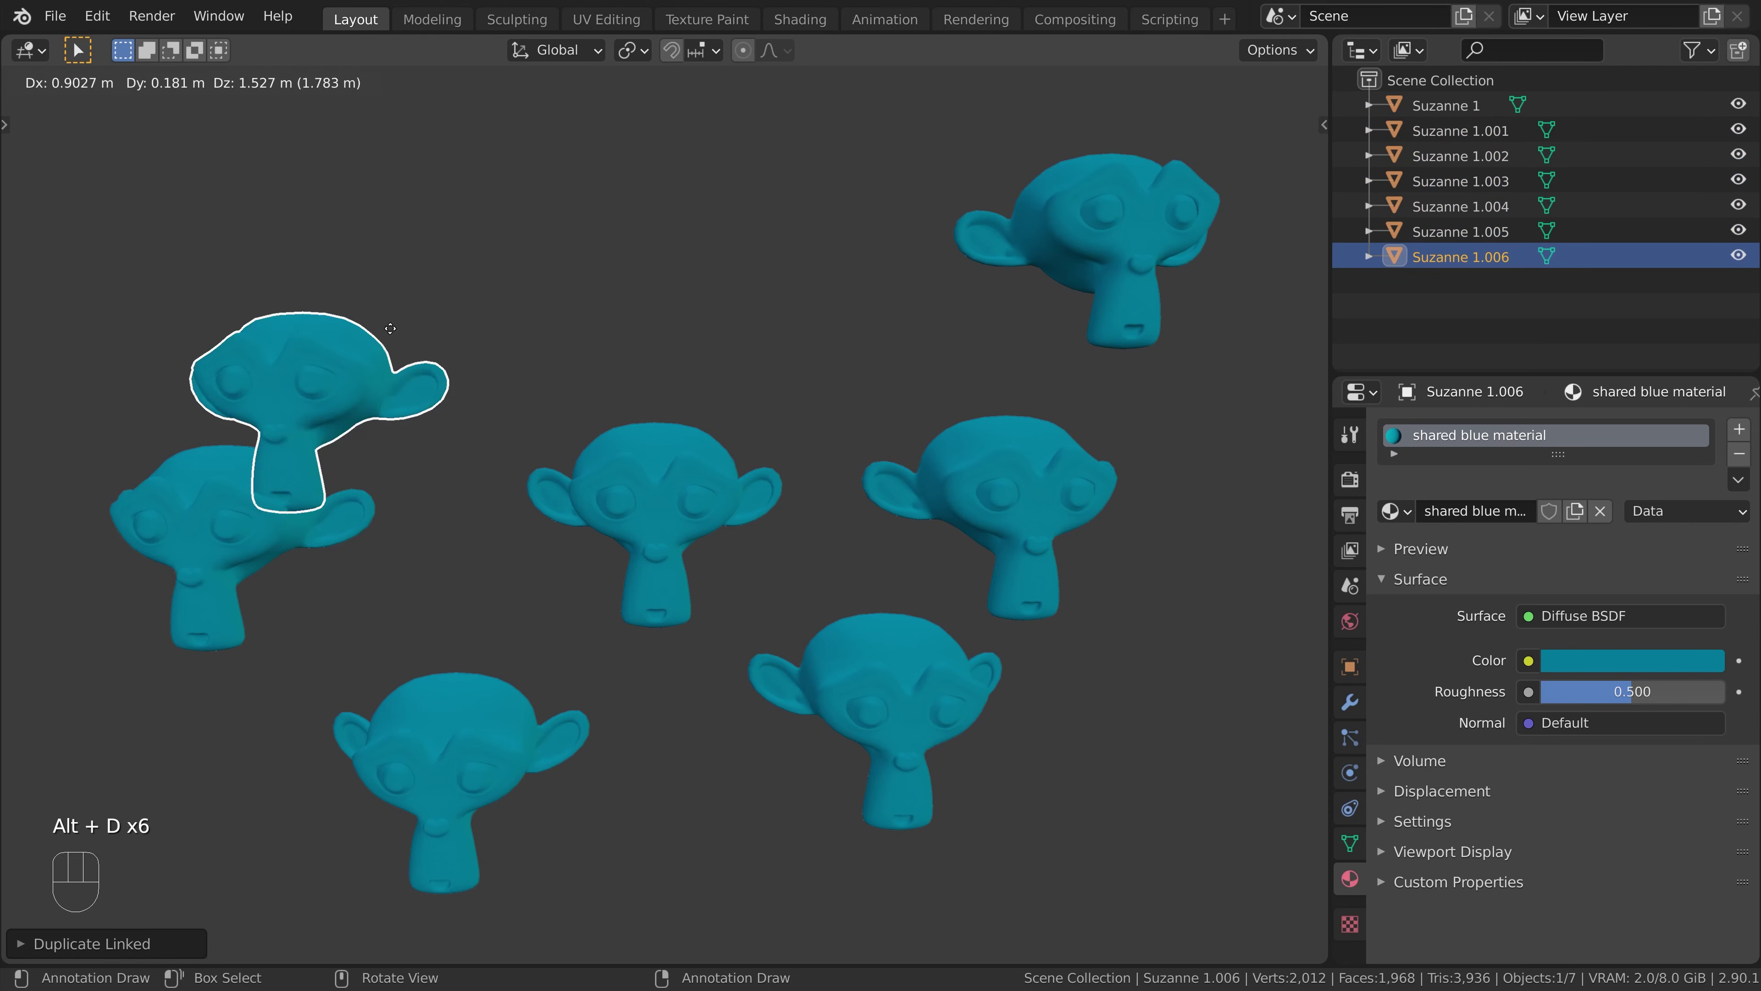
{"action": "left_click", "coordinate": [493, 301]}
{"action": "left_click", "coordinate": [899, 675]}
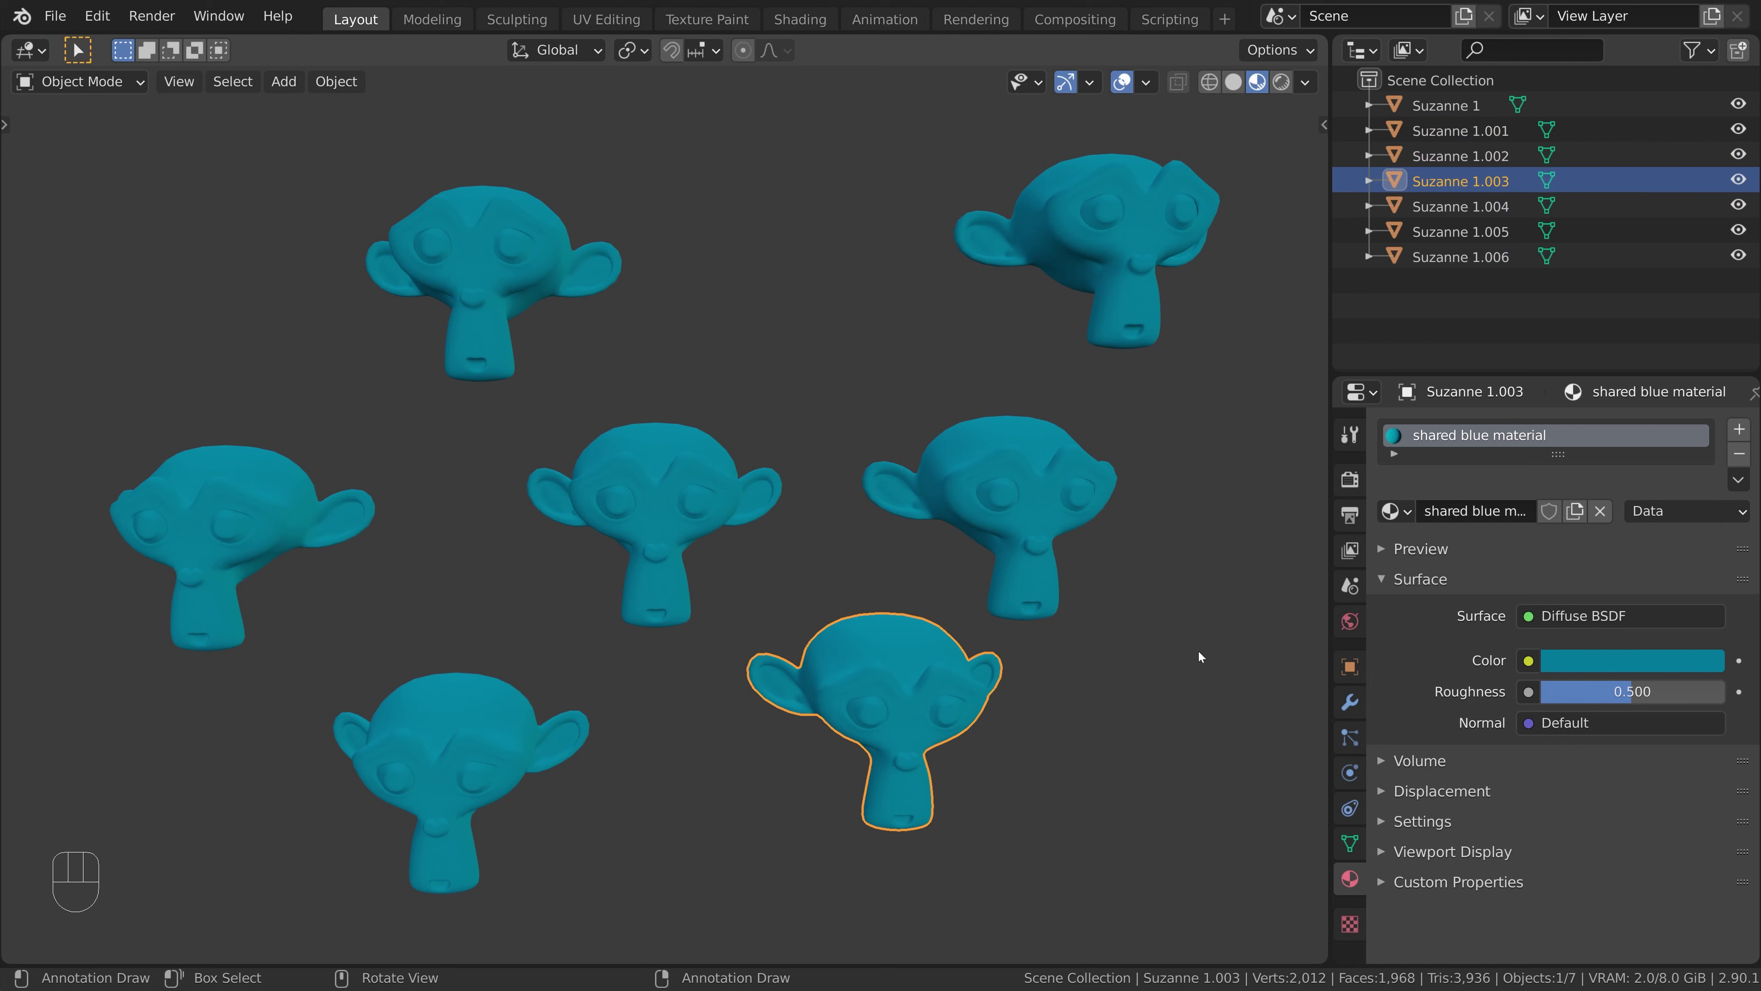
Give Suzanne 1.003 a new object-linked material with a red base colour, named 'Red'.
{"action": "left_click", "coordinate": [1708, 512]}
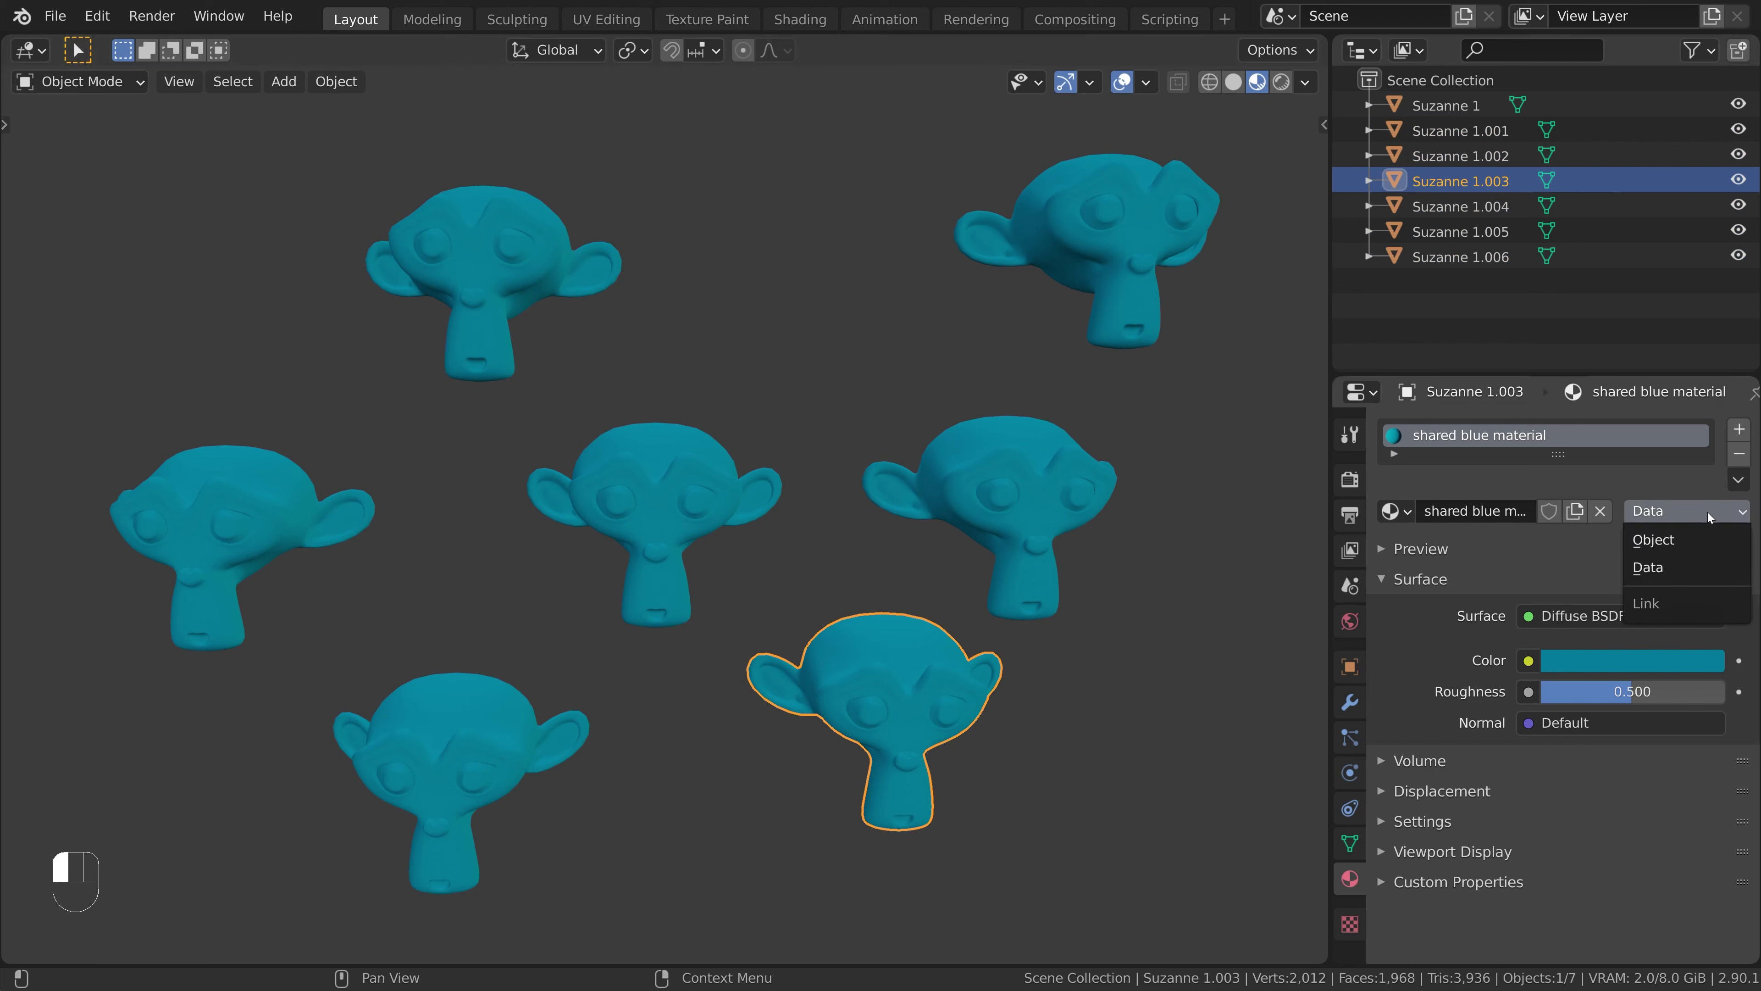
{"action": "left_click", "coordinate": [1709, 544]}
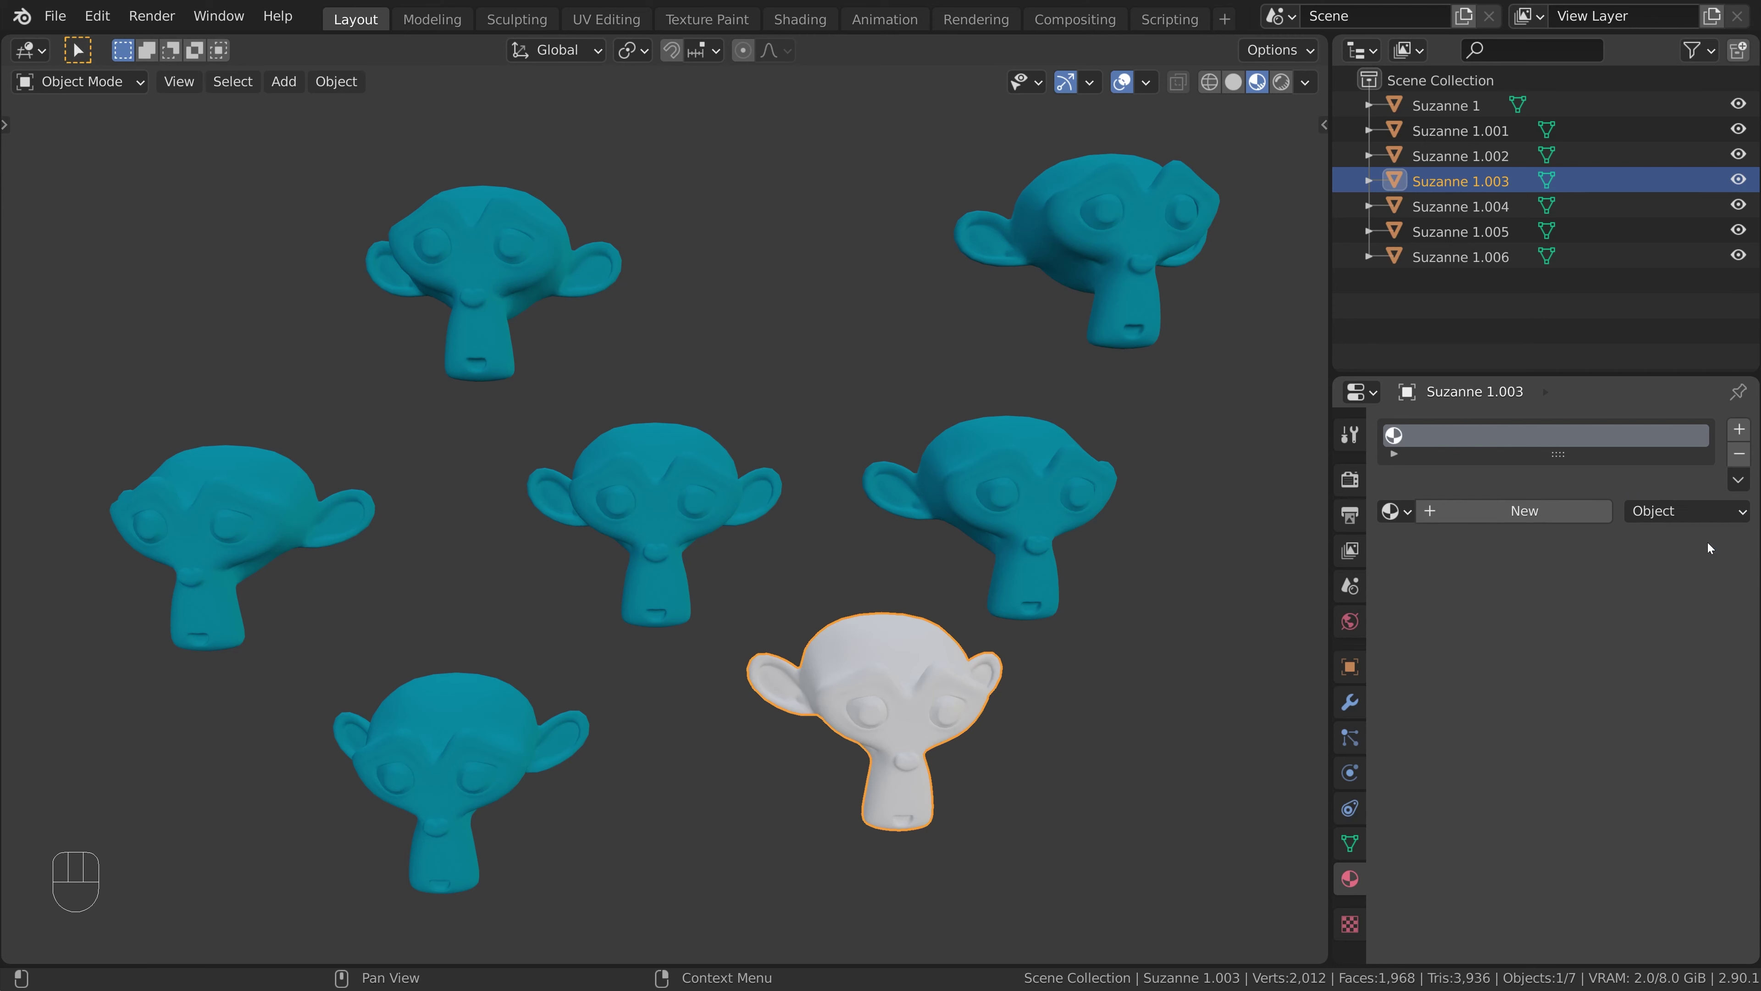
{"action": "left_click", "coordinate": [1593, 519]}
{"action": "left_click", "coordinate": [1592, 728]}
{"action": "left_click", "coordinate": [1590, 547]}
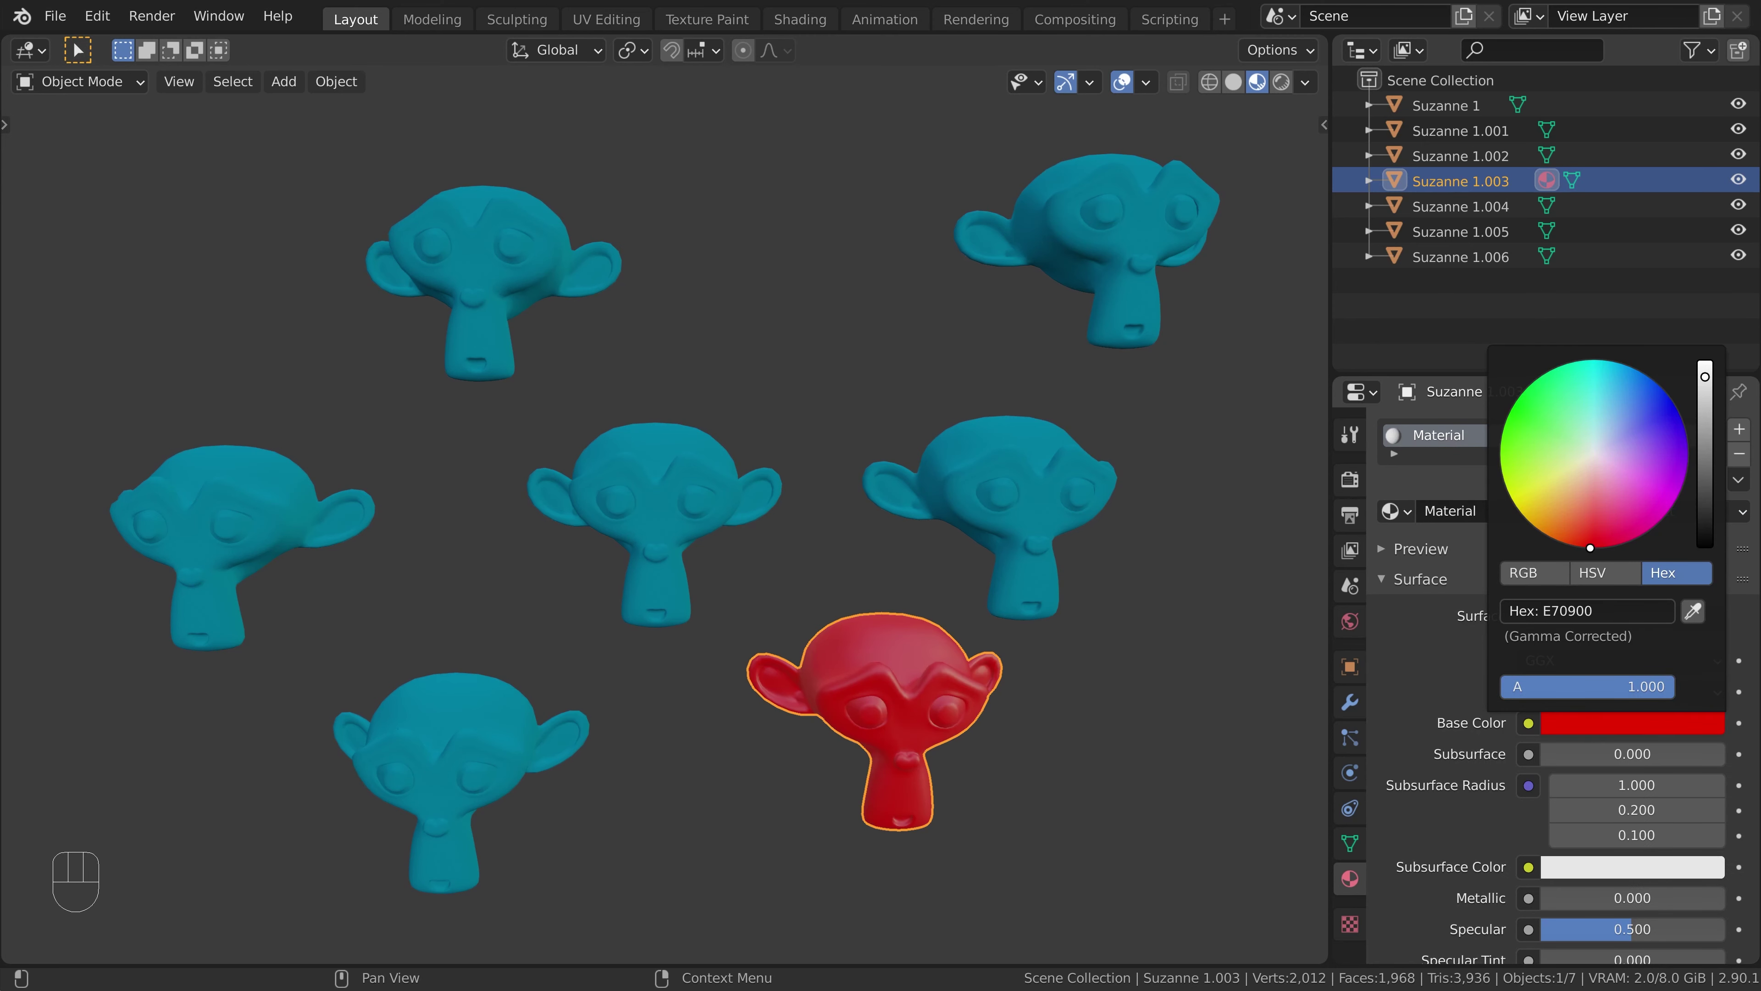
{"action": "double_click", "coordinate": [1456, 510]}
{"action": "type", "text": "Red"}
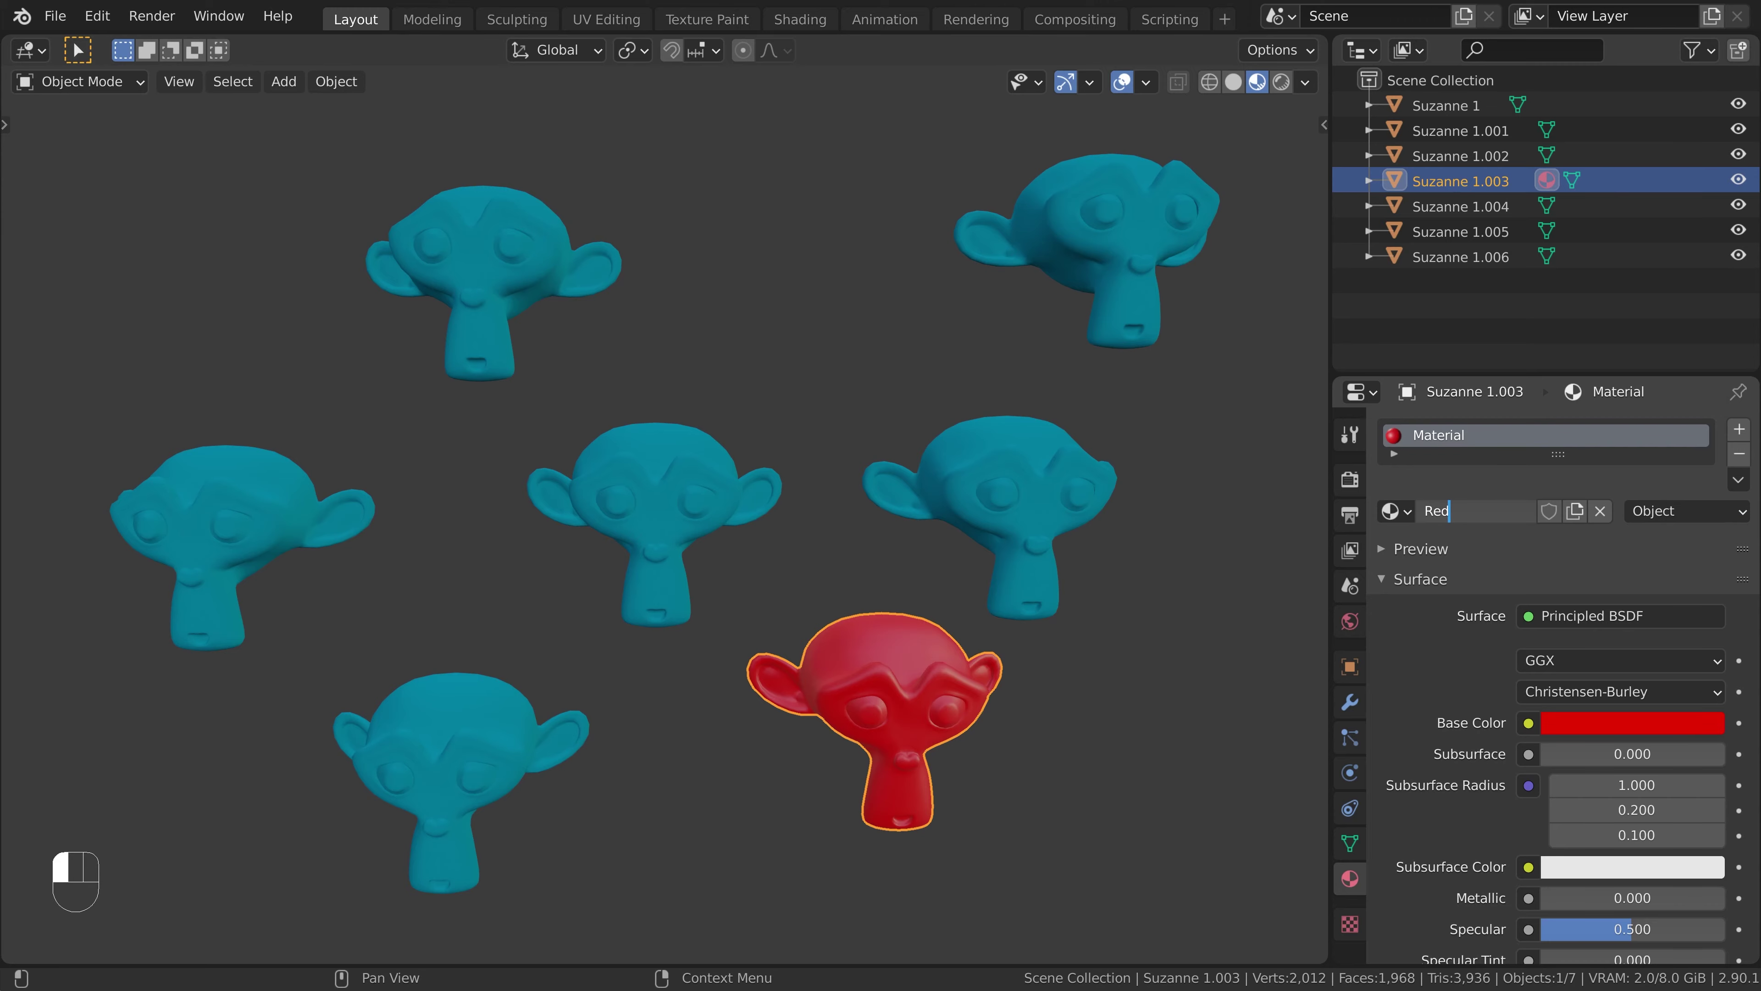
{"action": "key", "text": "Return"}
Test in Edit Mode that moving vertices affects all monkeys' shared mesh, then cancel the move.
{"action": "key", "text": "Tab"}
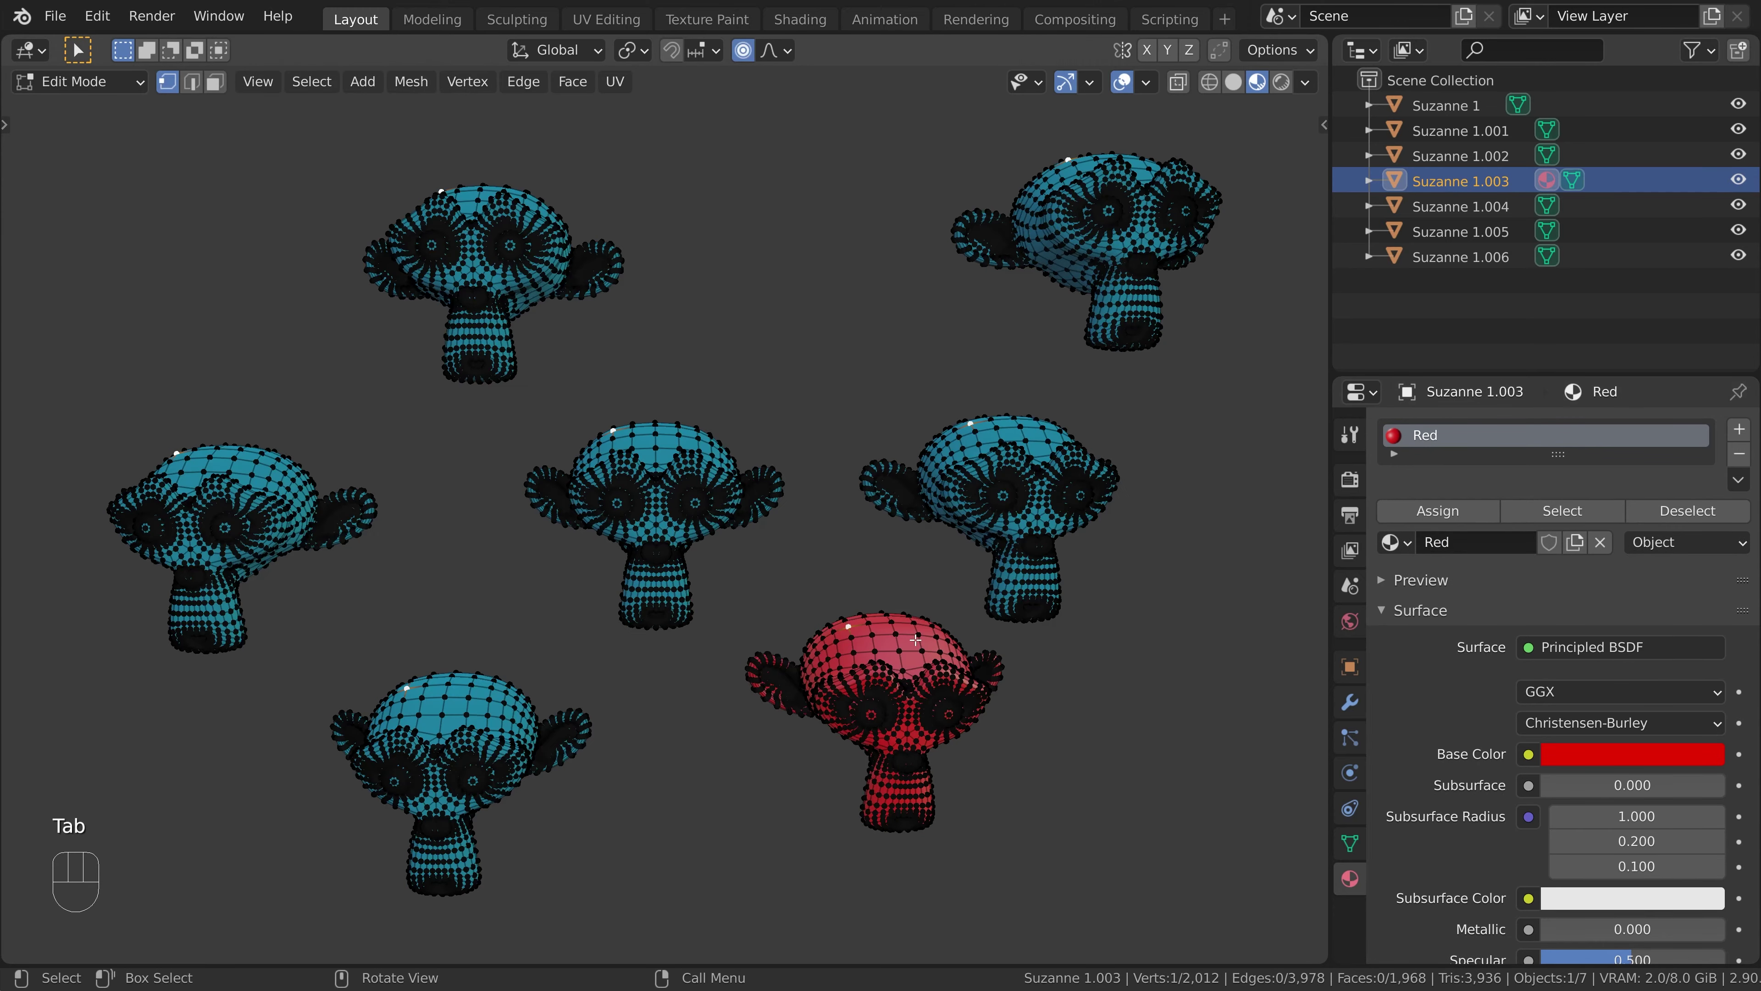
{"action": "key", "text": "g"}
{"action": "right_click", "coordinate": [931, 637]}
{"action": "key", "text": "Tab"}
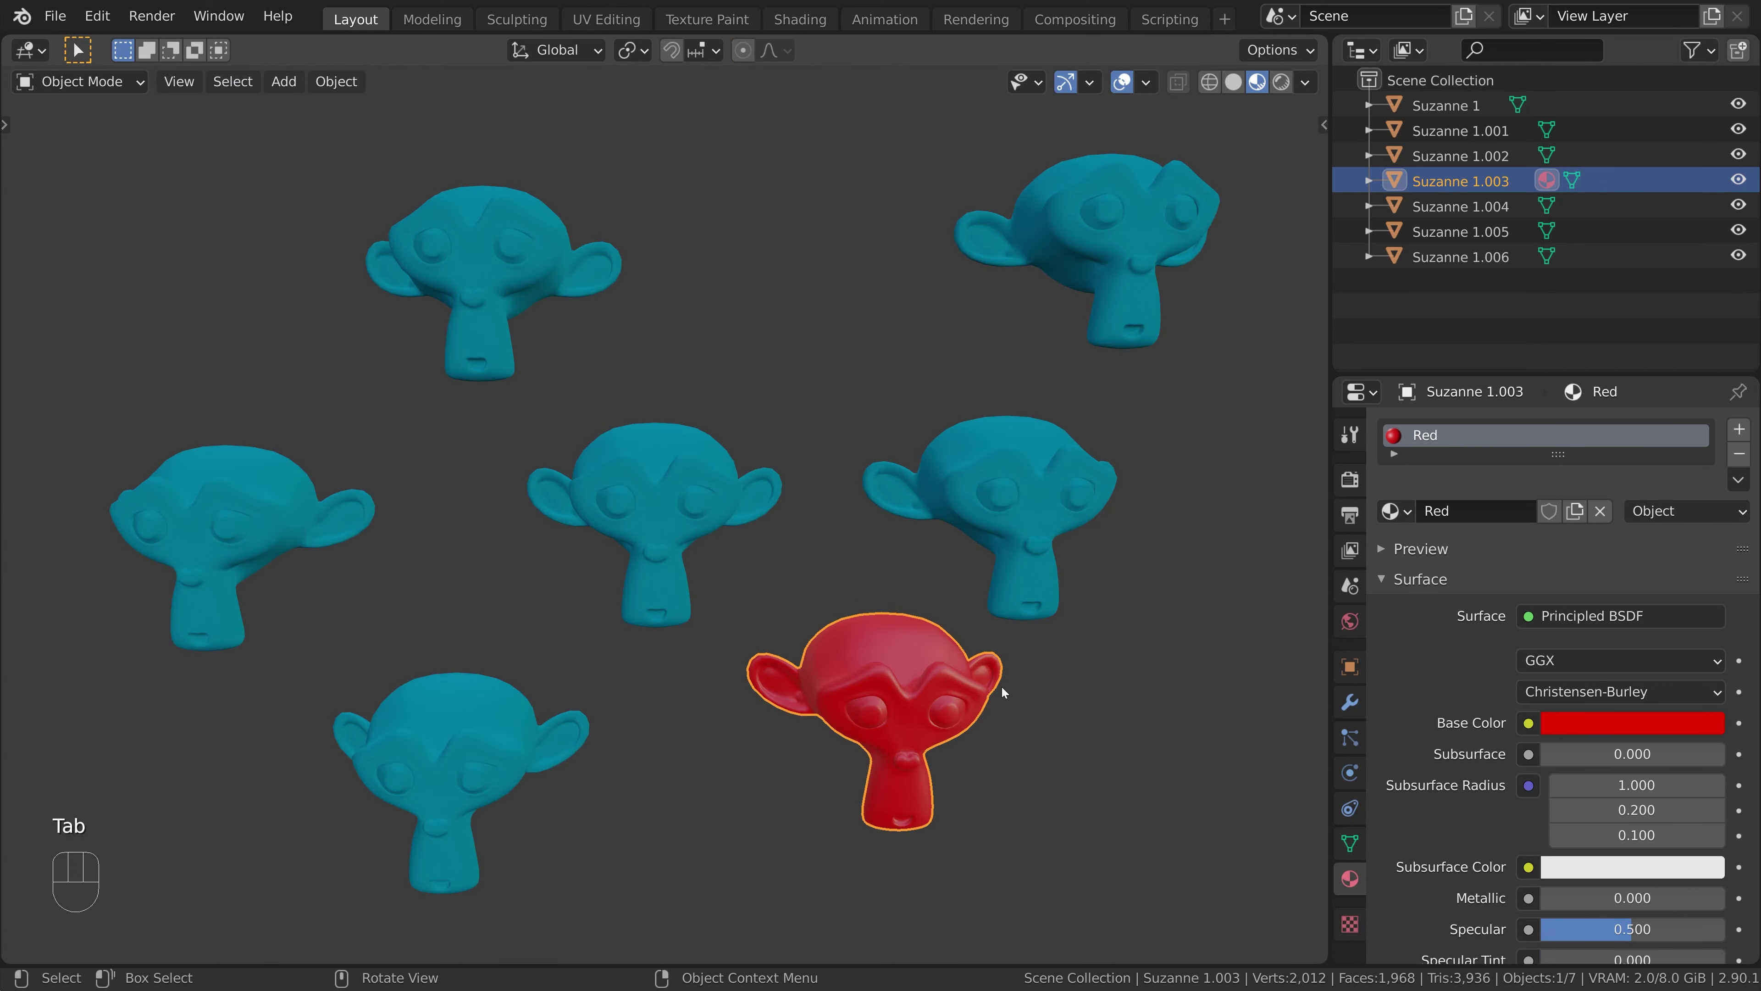
In the Outliner, compare Suzanne 1.003's Red object material with the mesh's shared blue material.
{"action": "left_click", "coordinate": [1368, 180]}
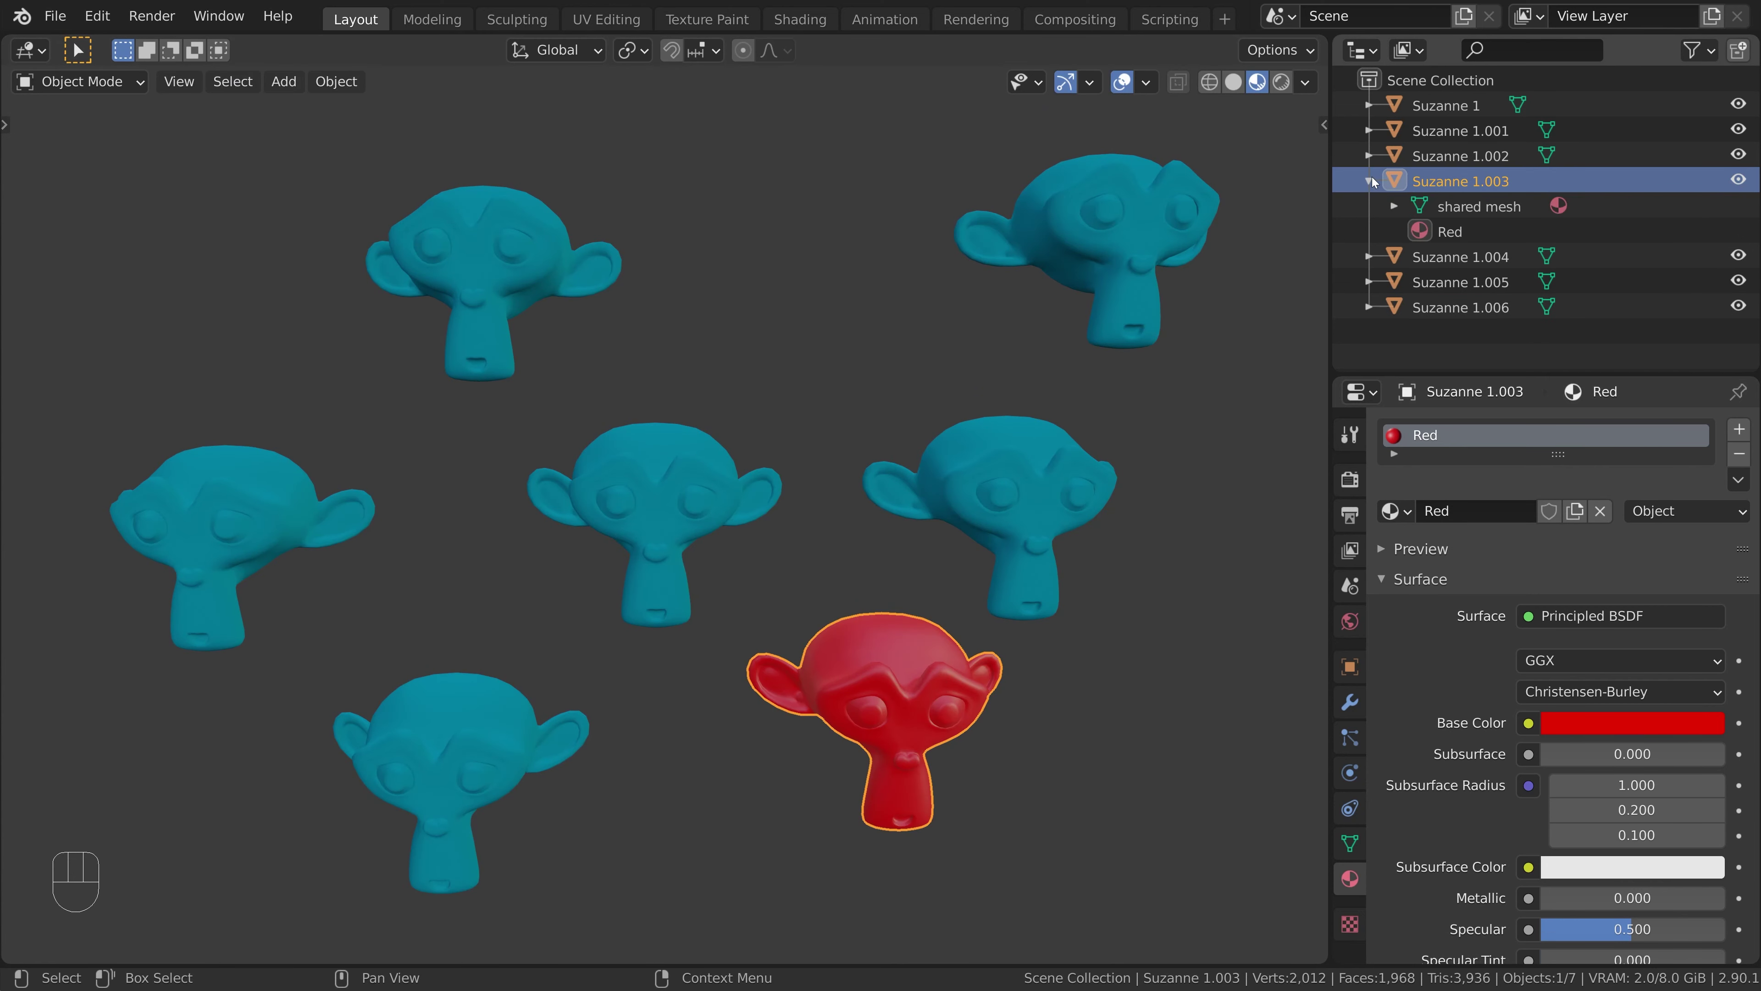
{"action": "left_click", "coordinate": [1560, 207]}
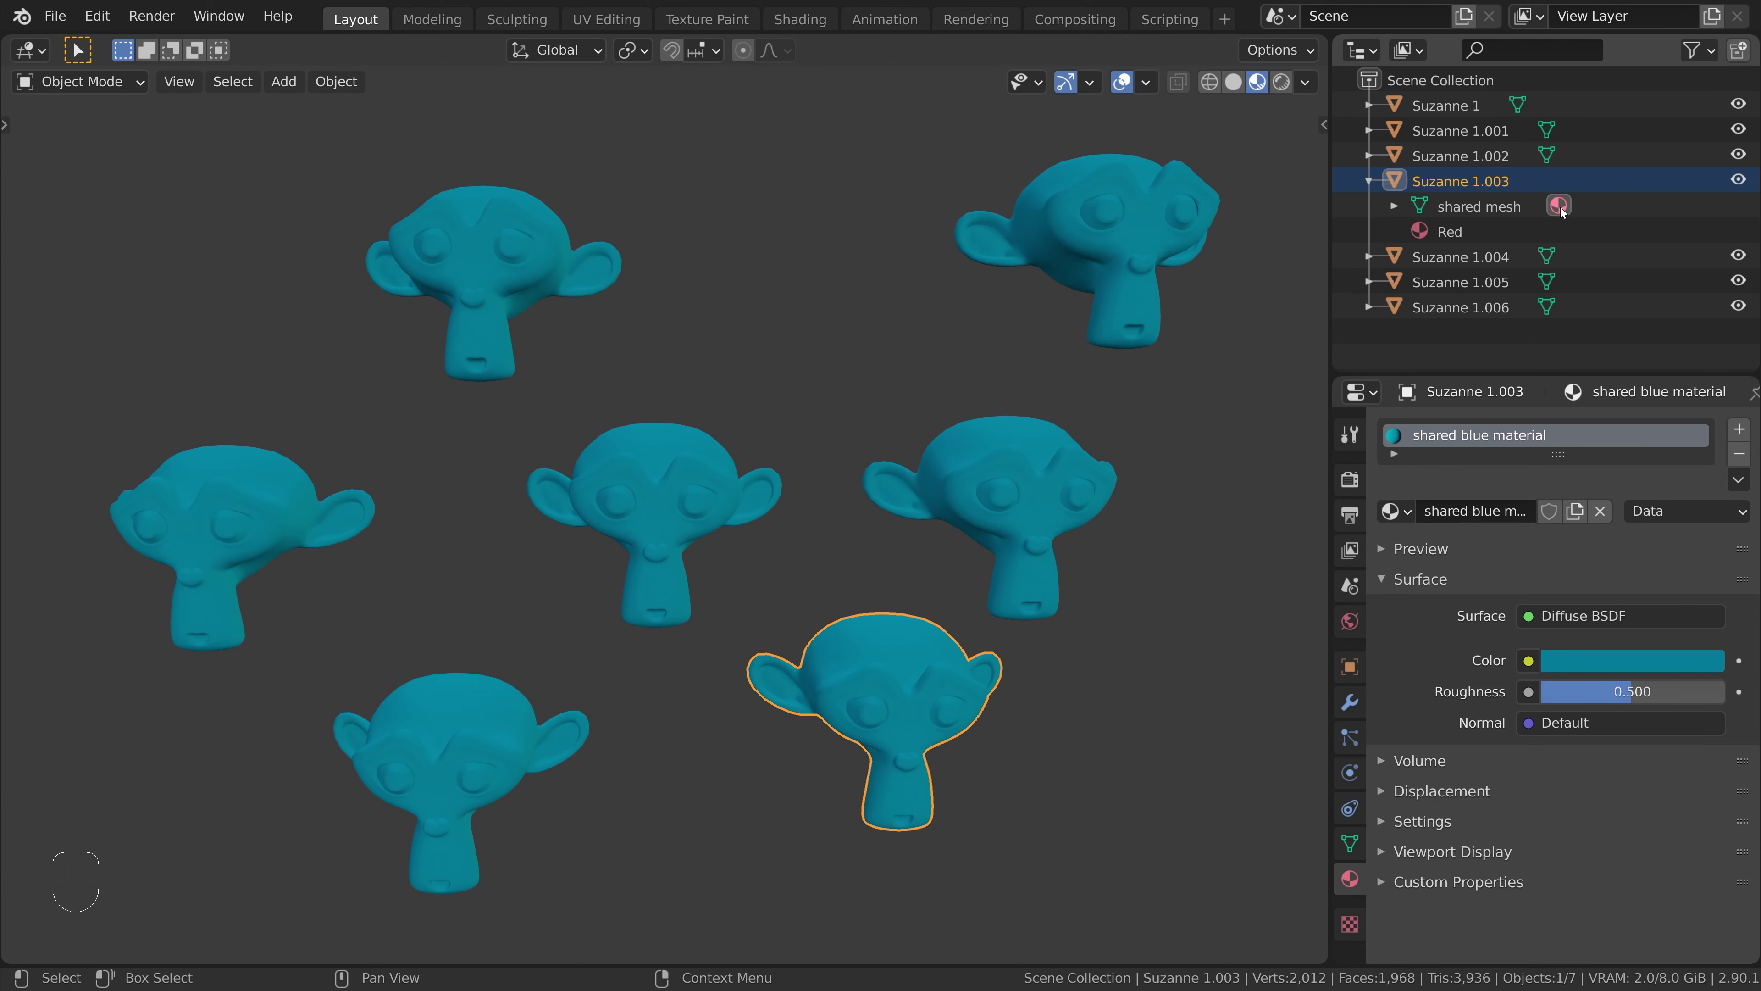
{"action": "left_click", "coordinate": [1420, 231]}
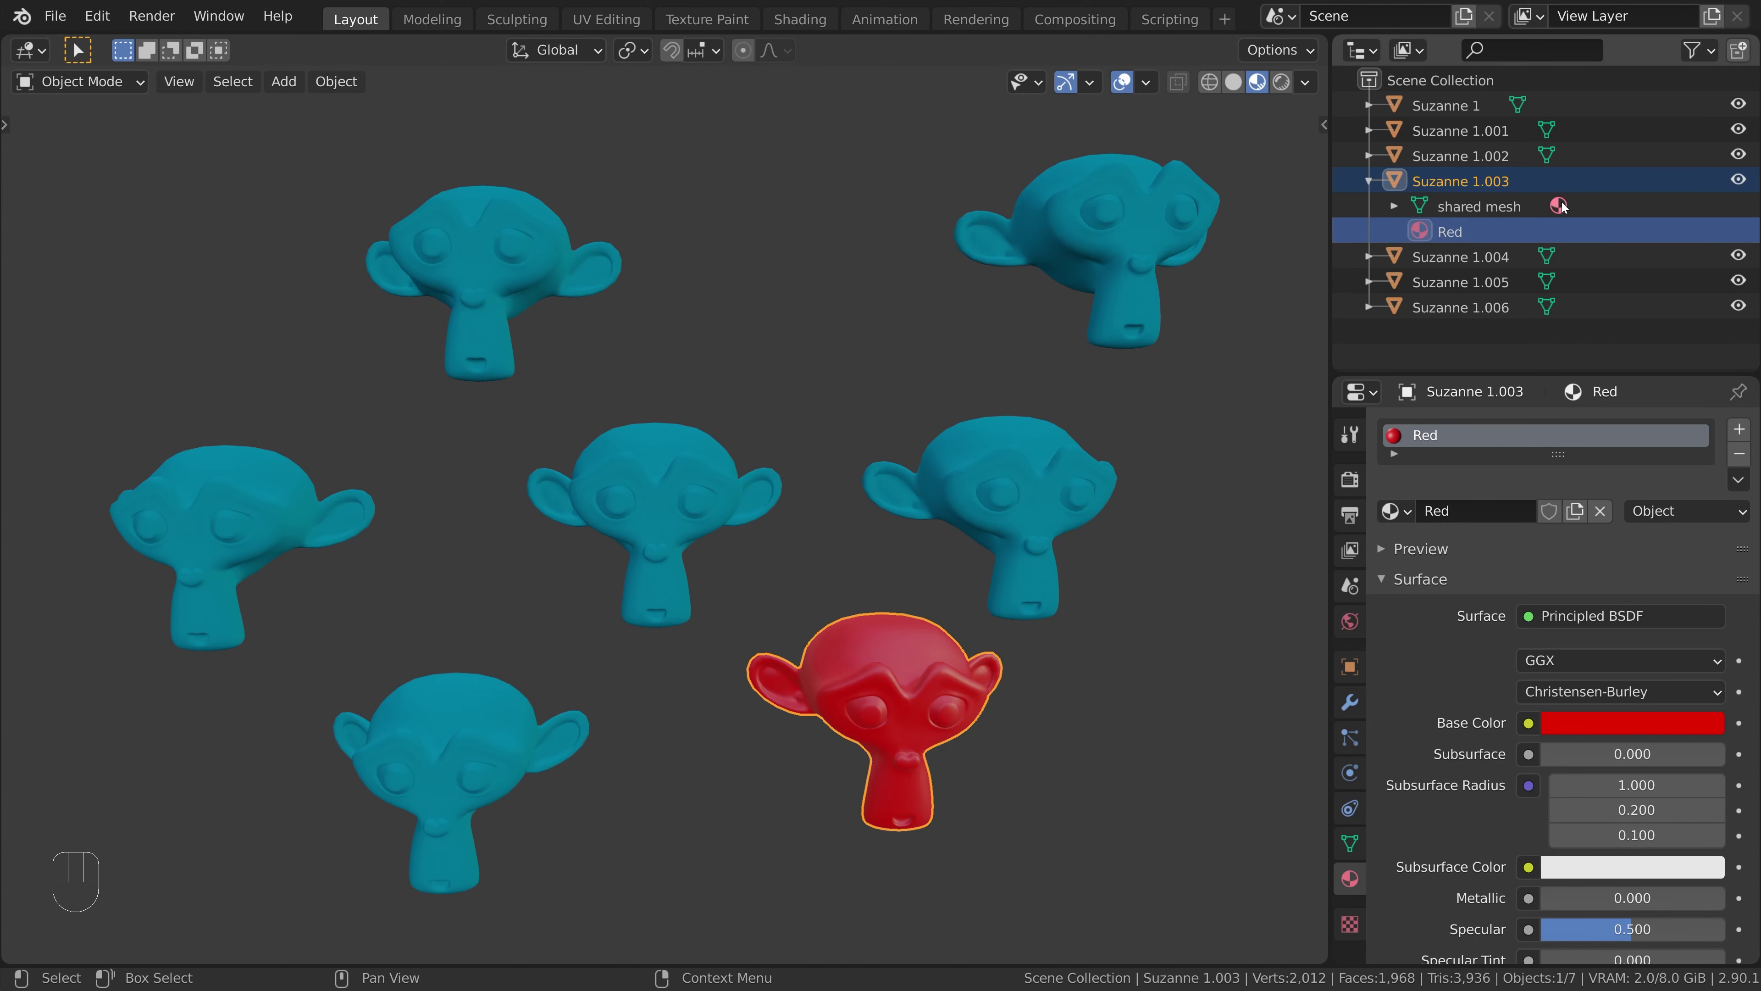
{"action": "left_click", "coordinate": [1561, 206]}
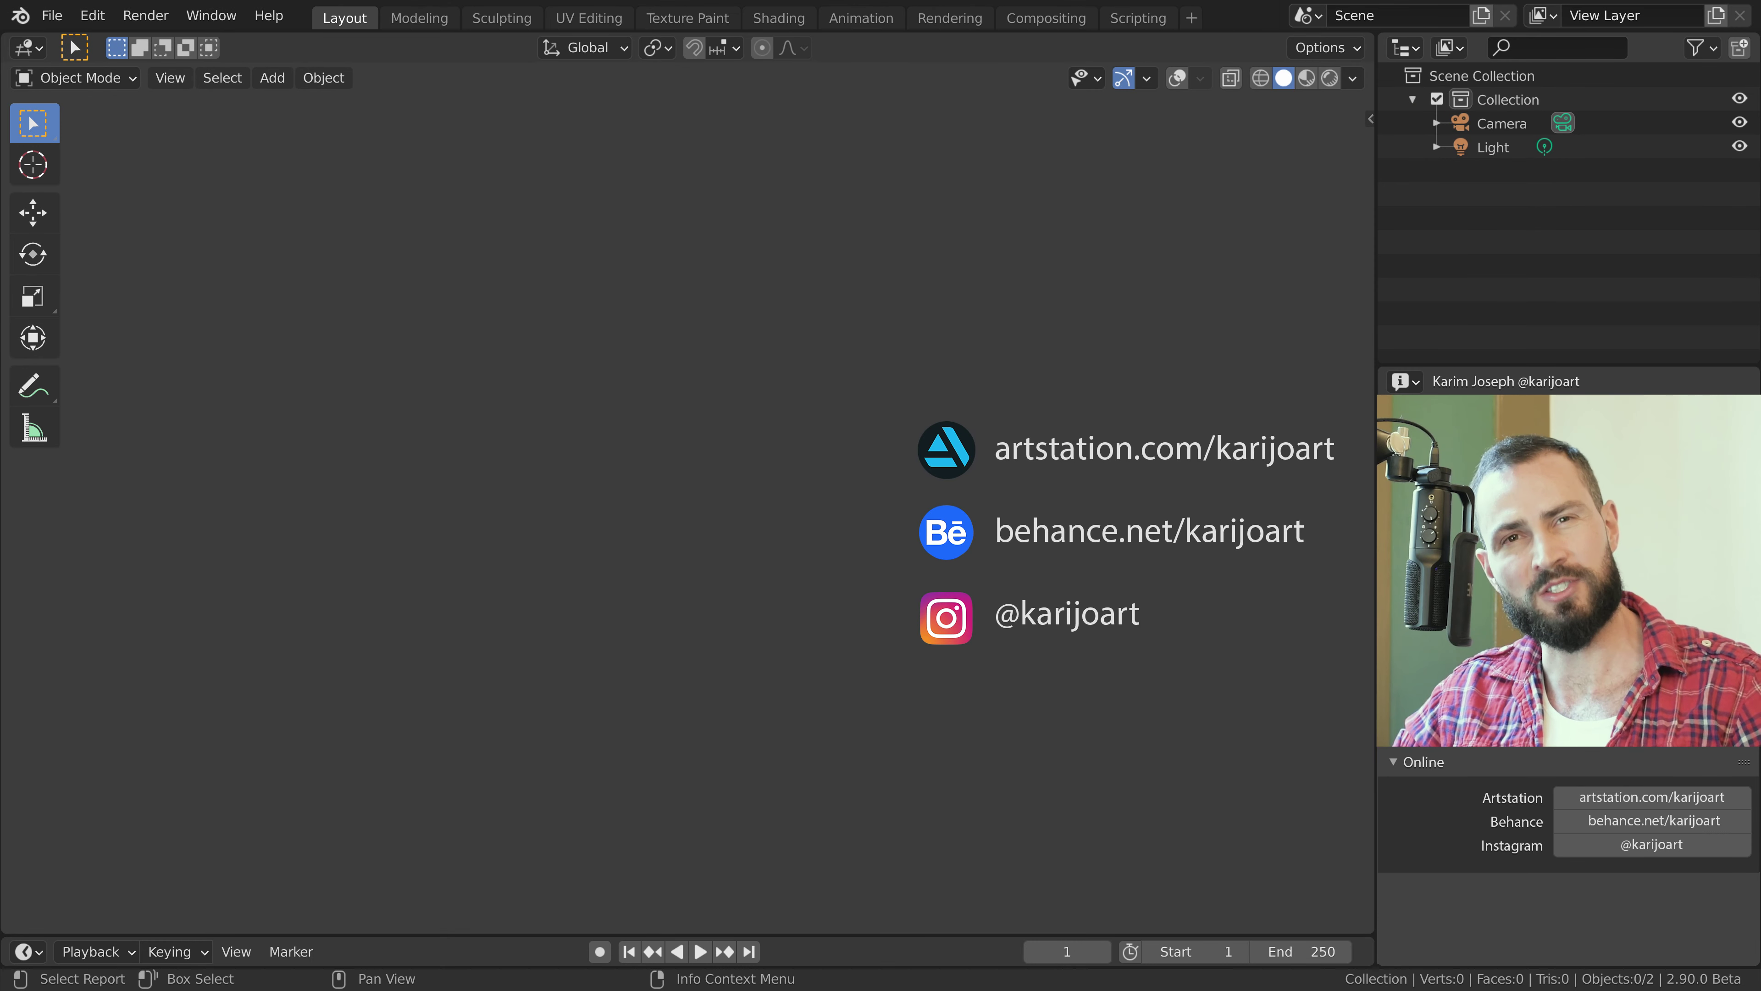